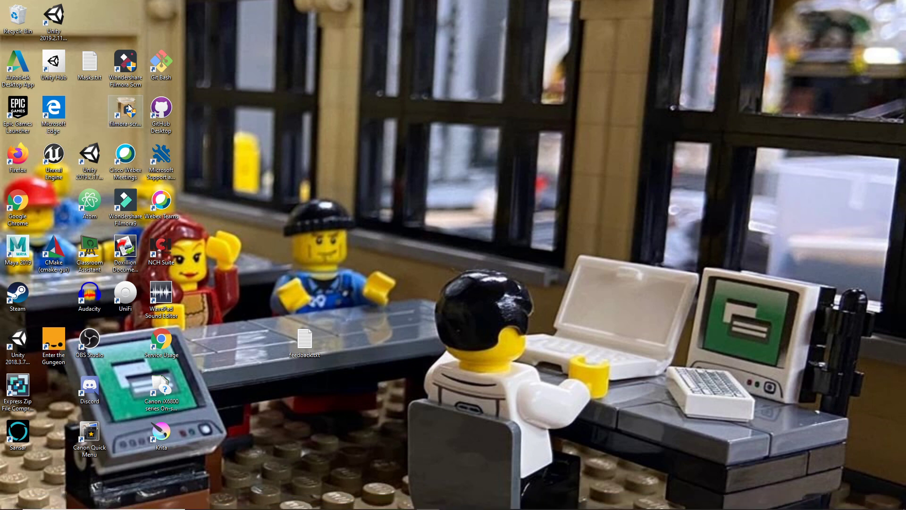
Step: Launch Unity Hub and search Projects for 'BAYAT_Platformer', which returns no matches
double_click(57, 66)
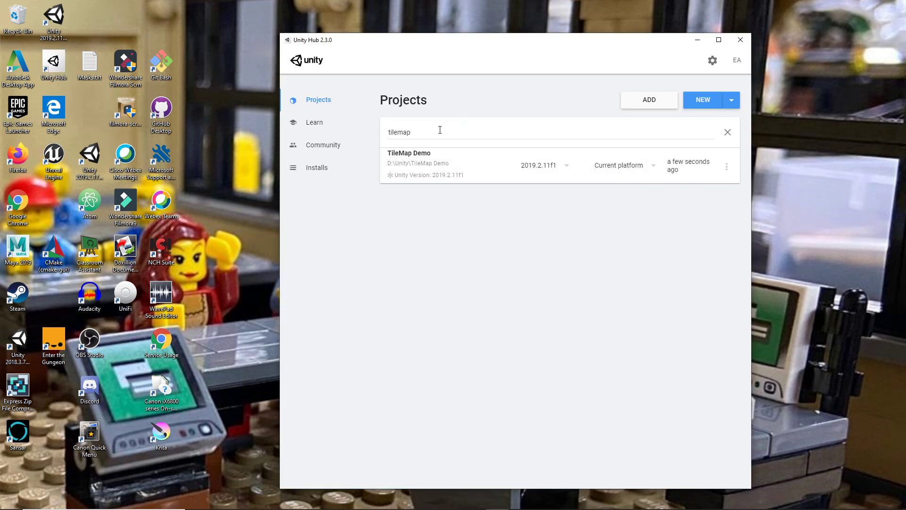
drag(440, 129, 383, 134)
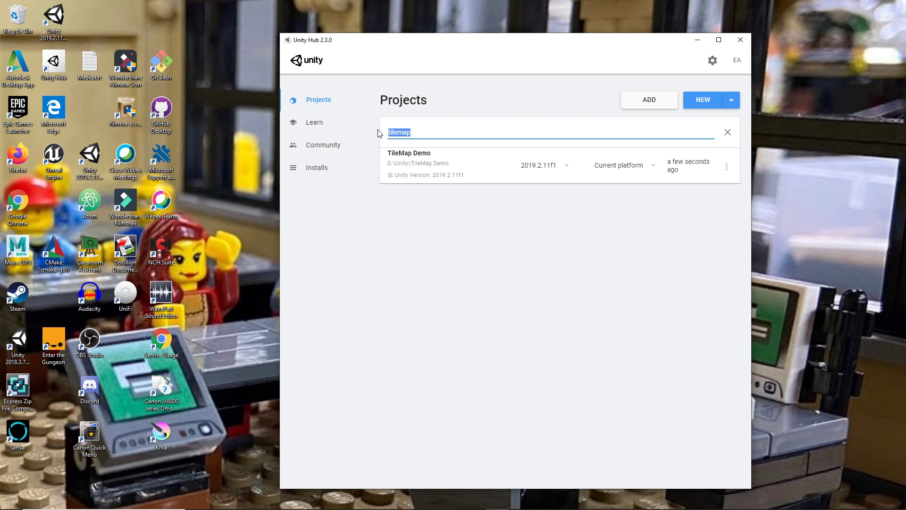
text(Platform)
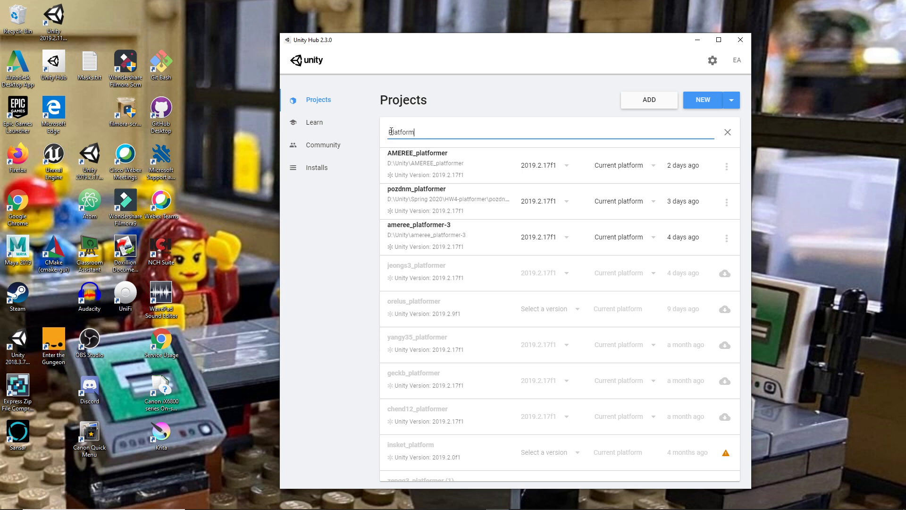
text(er)
click(393, 134)
text(BAYAT_)
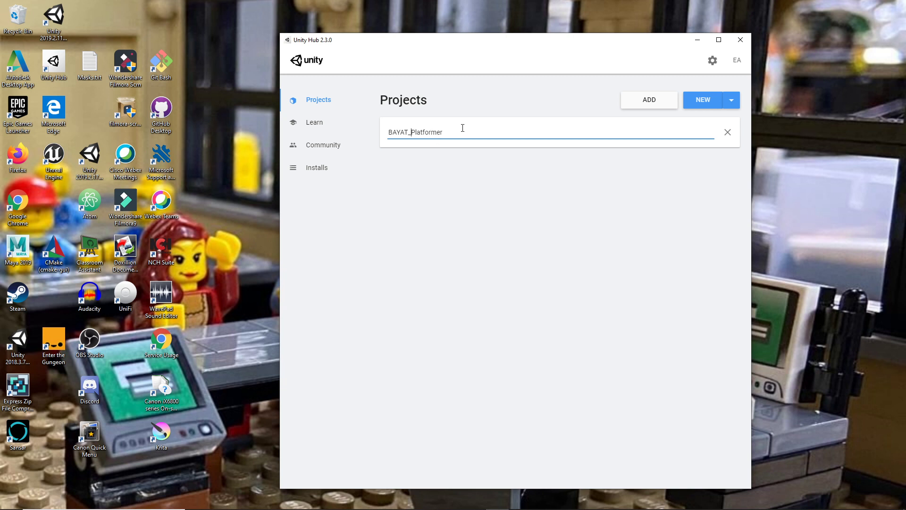
click(487, 134)
Step: Start a new 2D project named Bayat_platformer
click(712, 106)
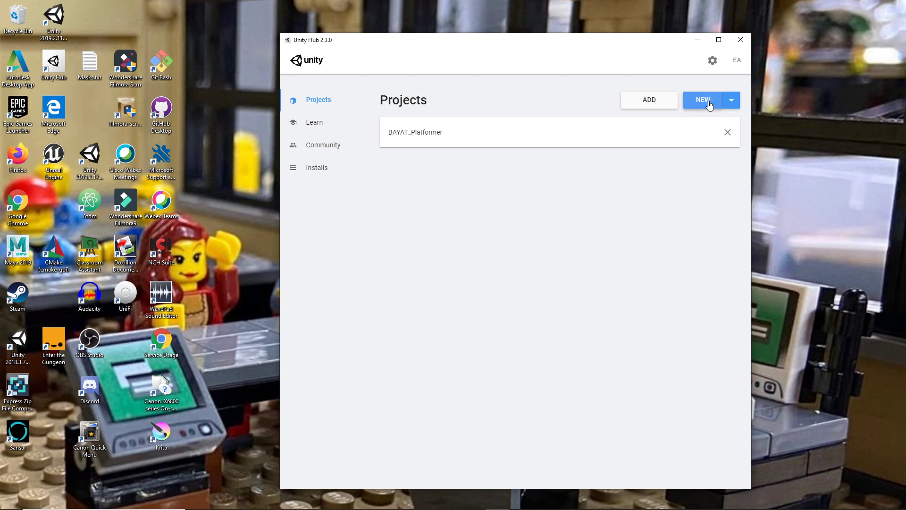
click(296, 216)
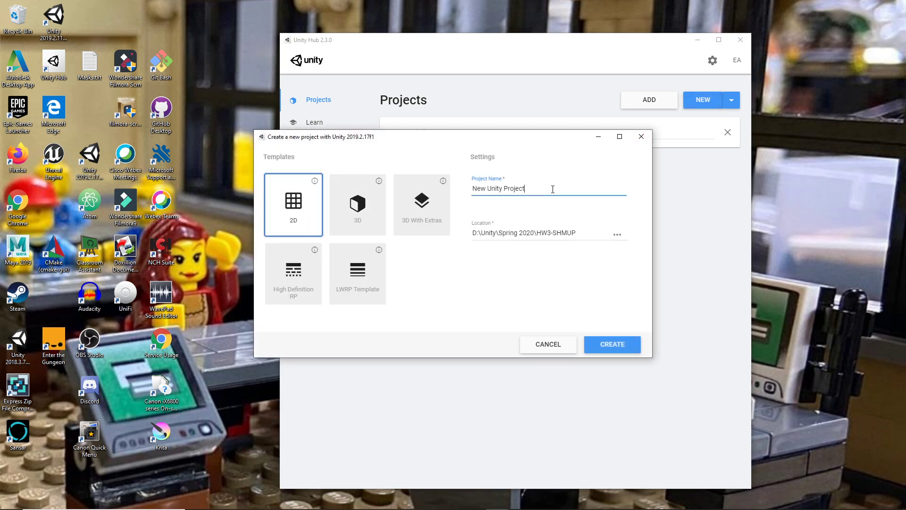
drag(527, 188, 469, 186)
text(Bata)
key(BackSpace)
key(BackSpace)
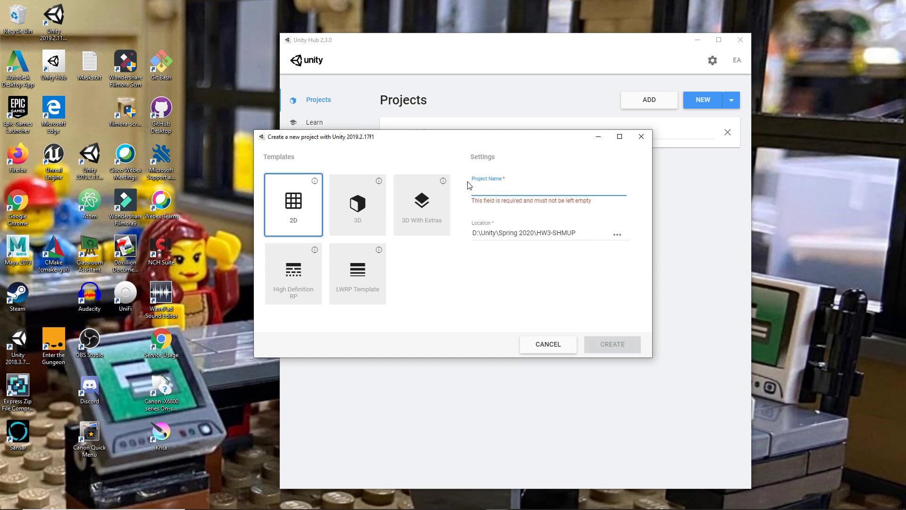
text(Bayat)
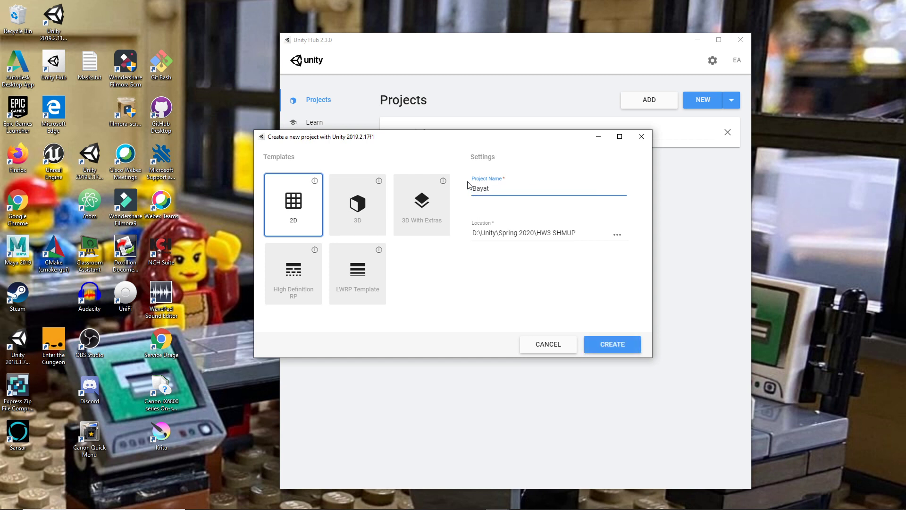
text(_platformer)
Step: Set the project location to Spring 2020\HW4-platformer and create the project
click(617, 235)
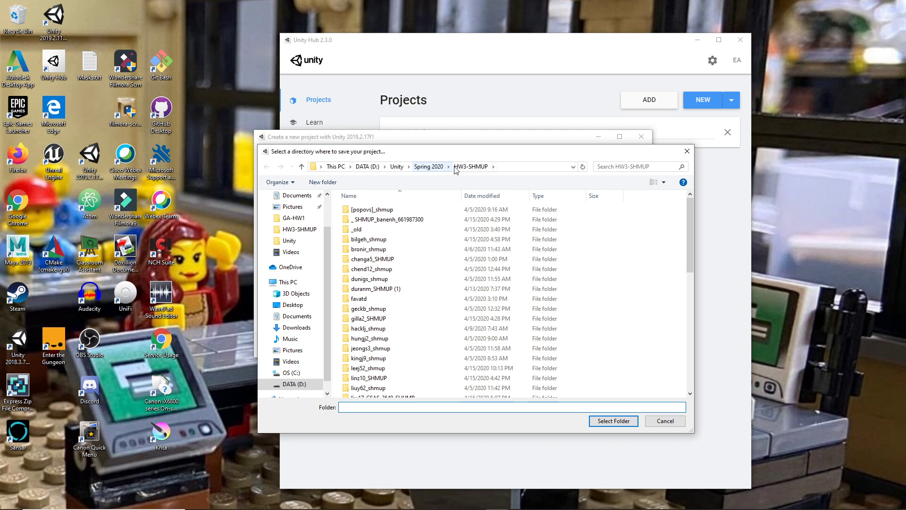
click(429, 167)
click(351, 239)
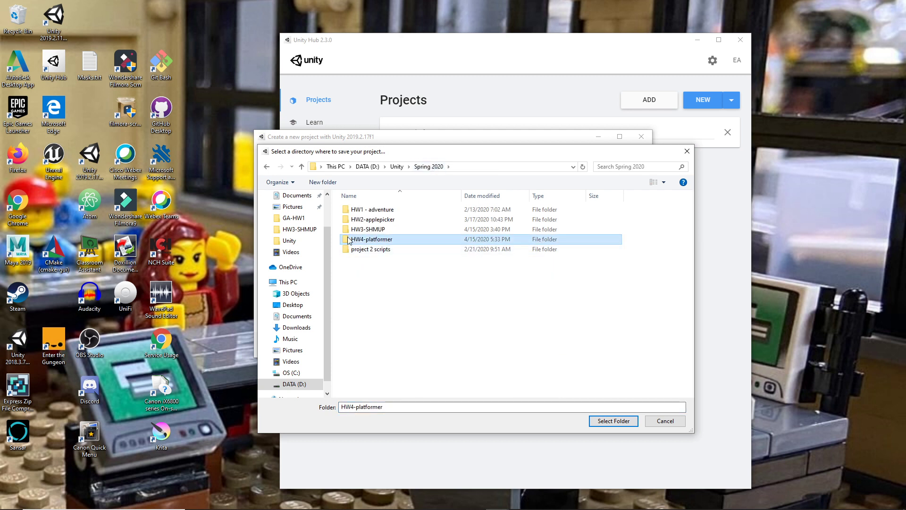
double_click(379, 242)
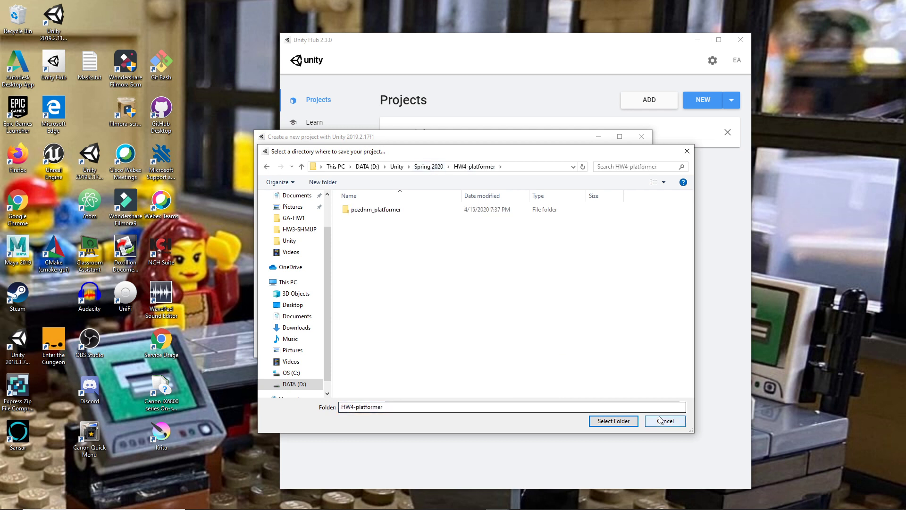
click(611, 422)
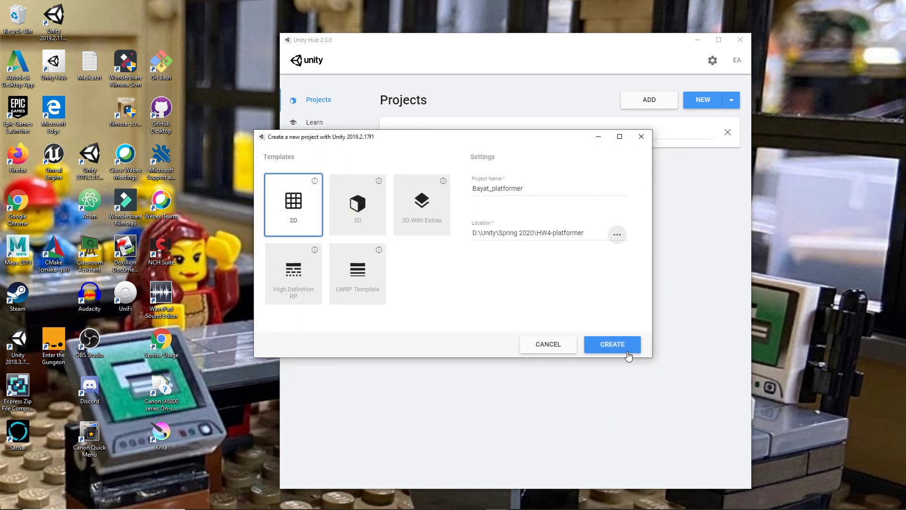
click(613, 345)
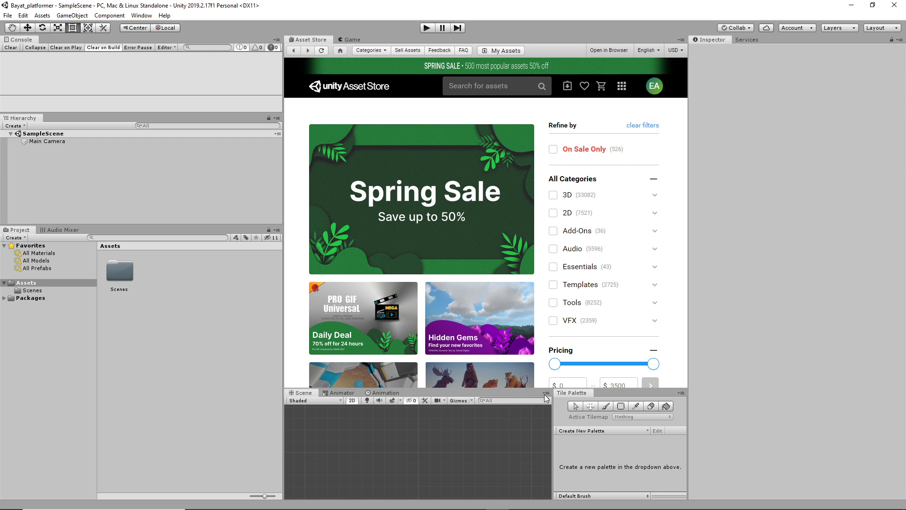
Step: Drag the panel splitter upward to enlarge the Scene and Tile Palette area
drag(590, 388, 565, 325)
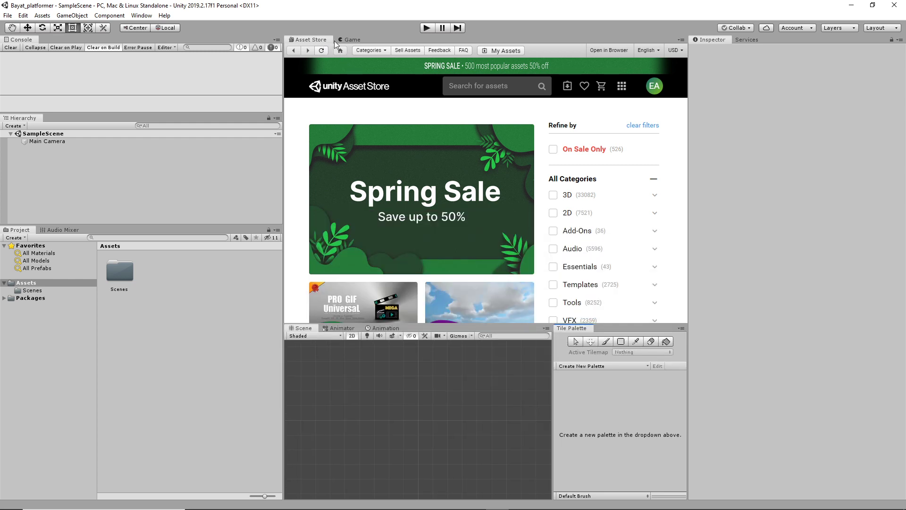
Step: Rename SampleScene to StarterScene in Assets/Scenes, reload it and save
click(352, 40)
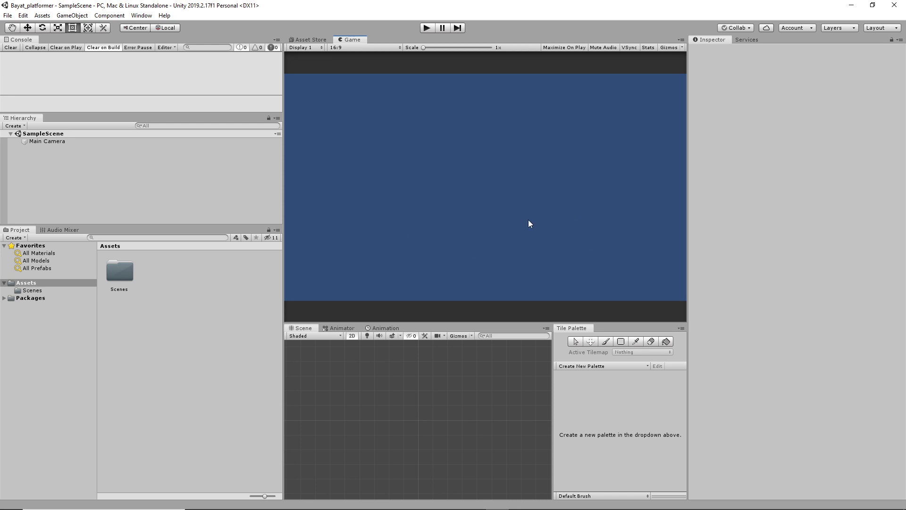
click(28, 291)
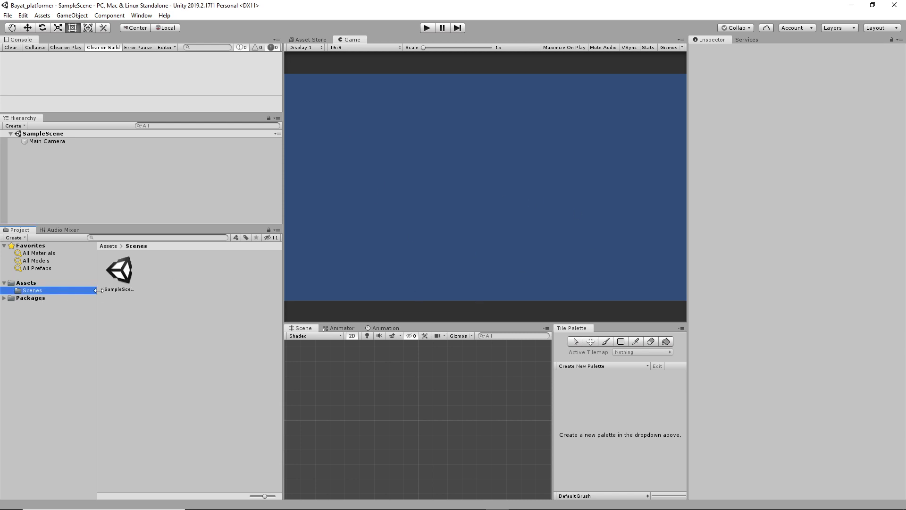
click(124, 275)
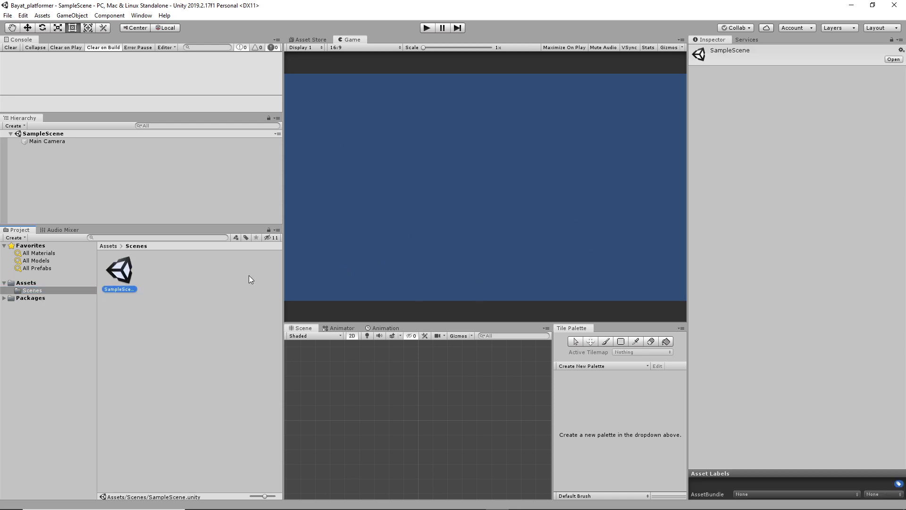
click(130, 289)
text(Starter)
key(Return)
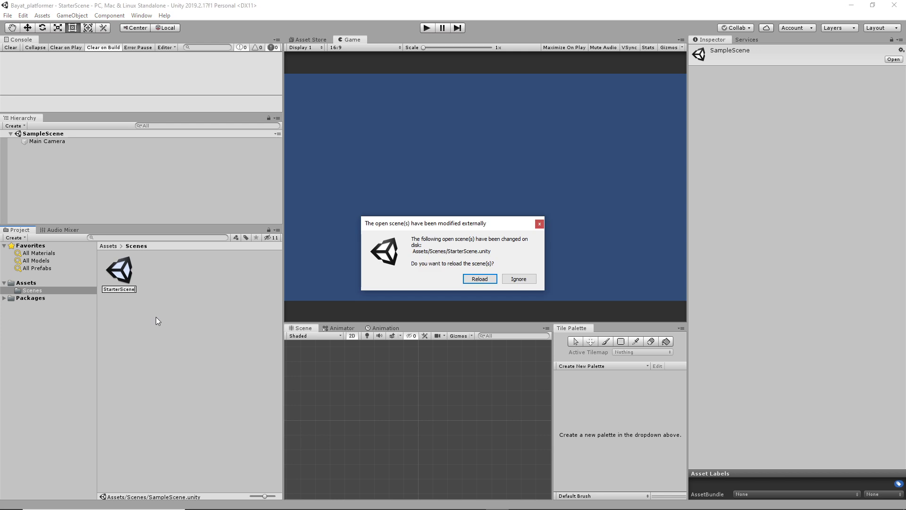
click(479, 279)
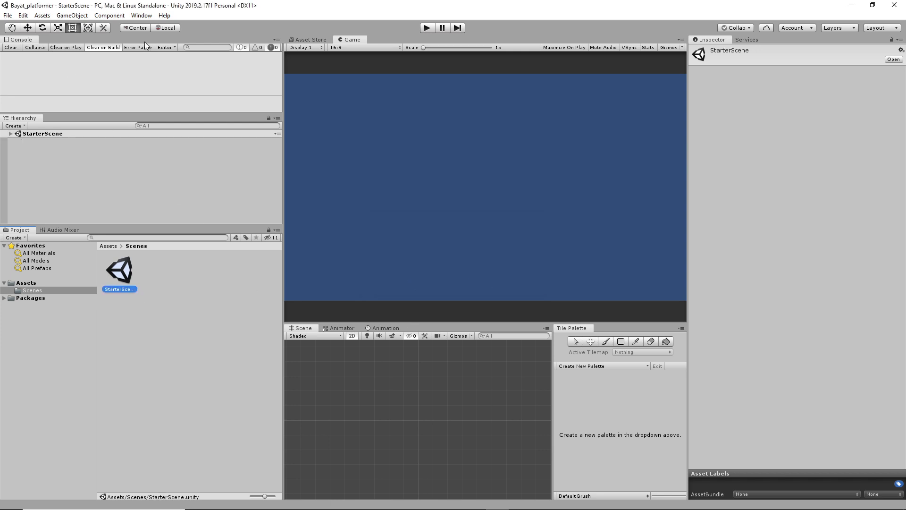
click(7, 15)
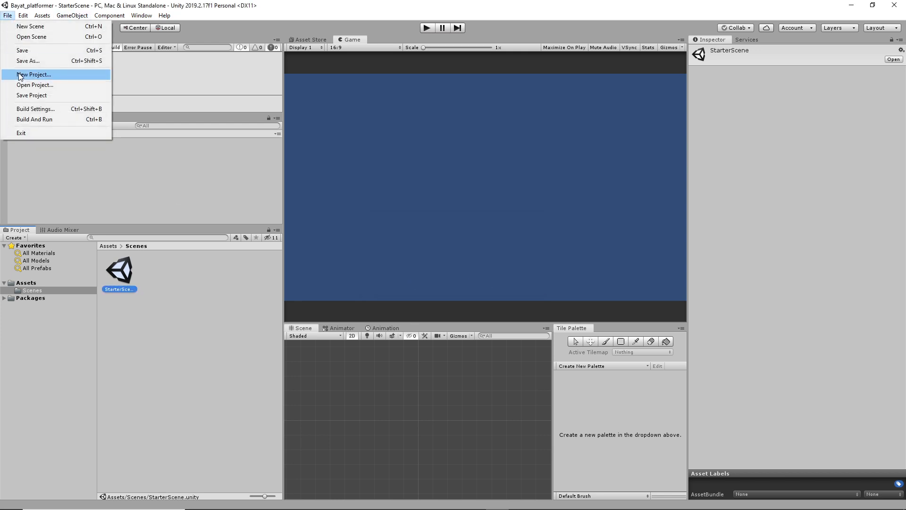
click(32, 50)
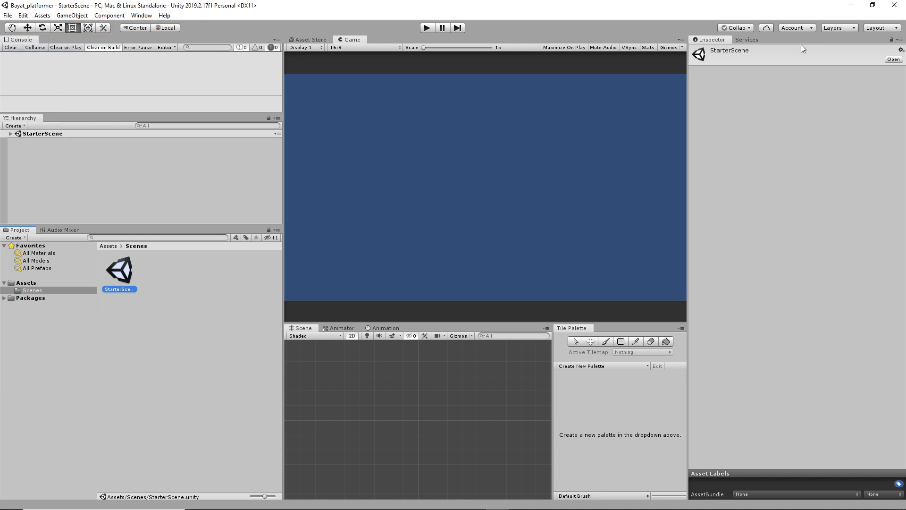
Step: Dismiss the collaboration popup and open Window > General > Services
click(748, 28)
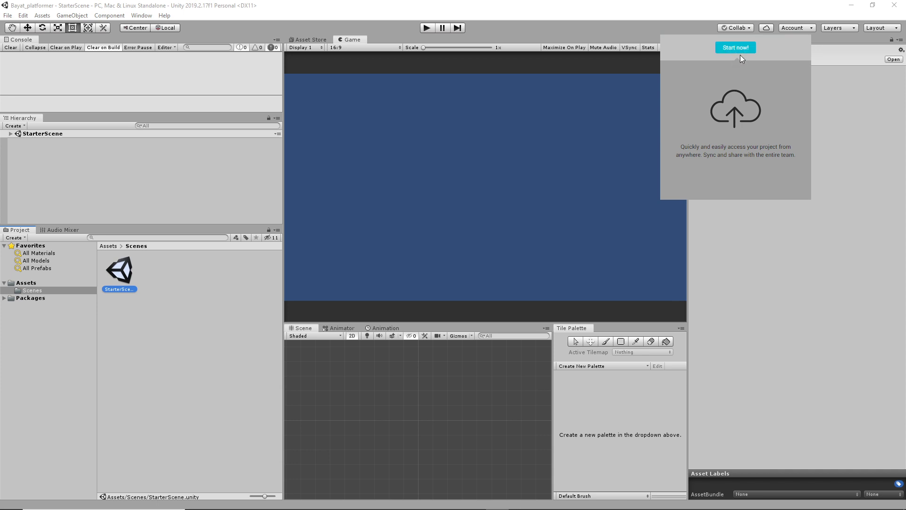
click(856, 169)
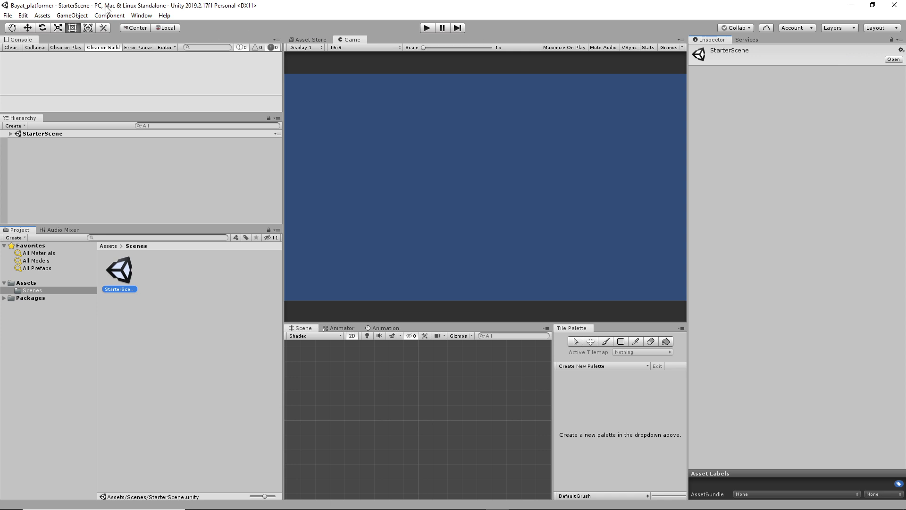
click(135, 16)
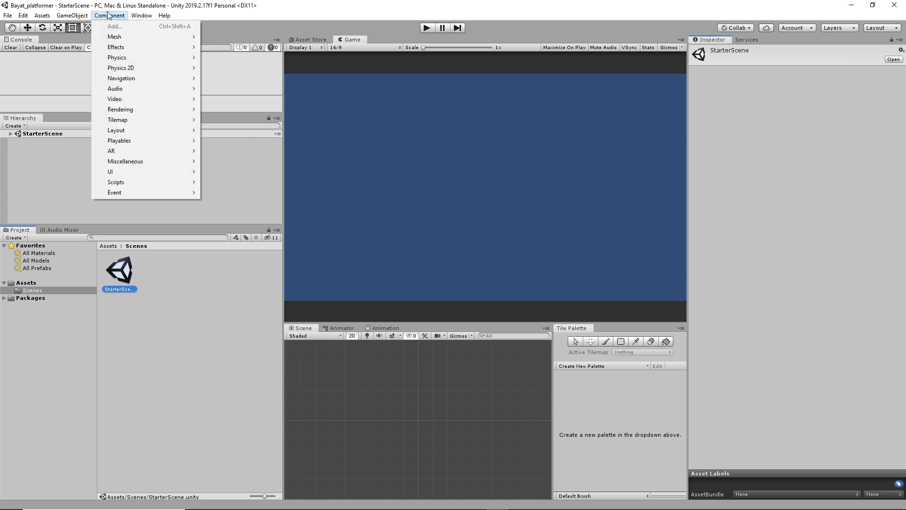
mouse_move(176, 117)
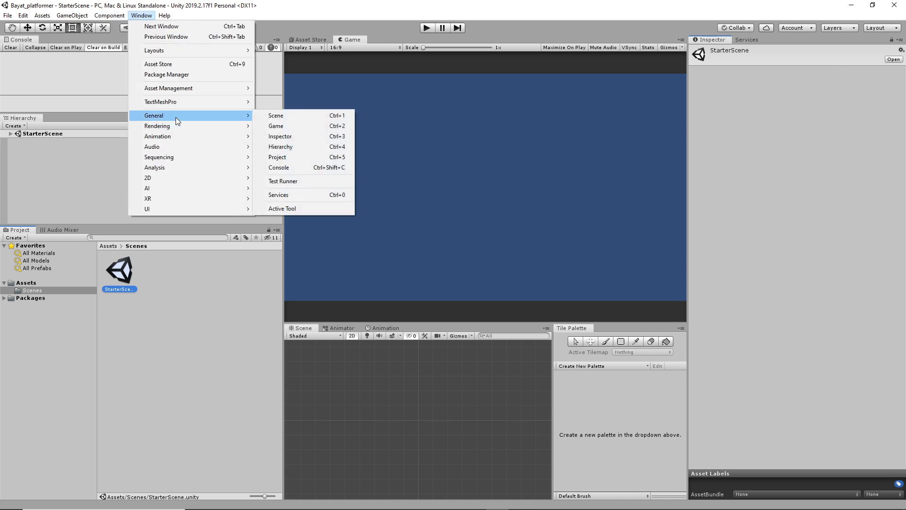
click(339, 194)
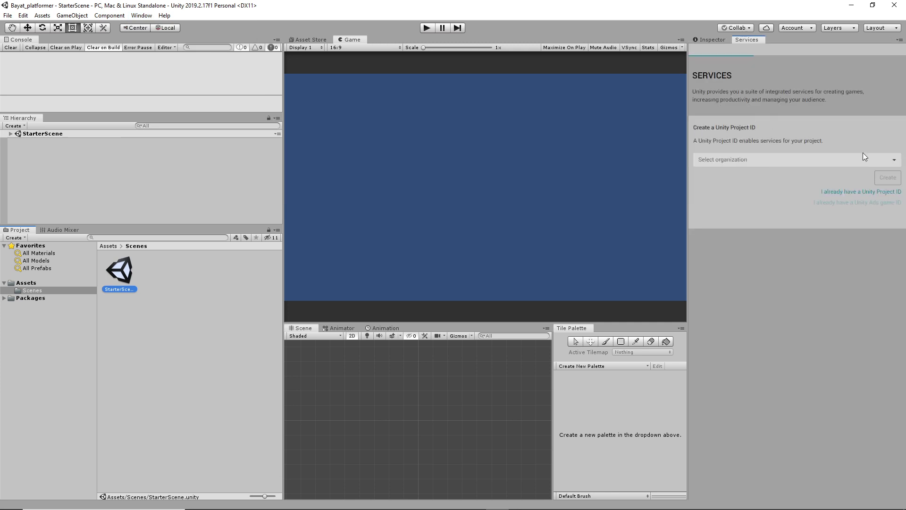
Step: Create a Project ID under the account's own organization, then open the Collaborate page
click(780, 162)
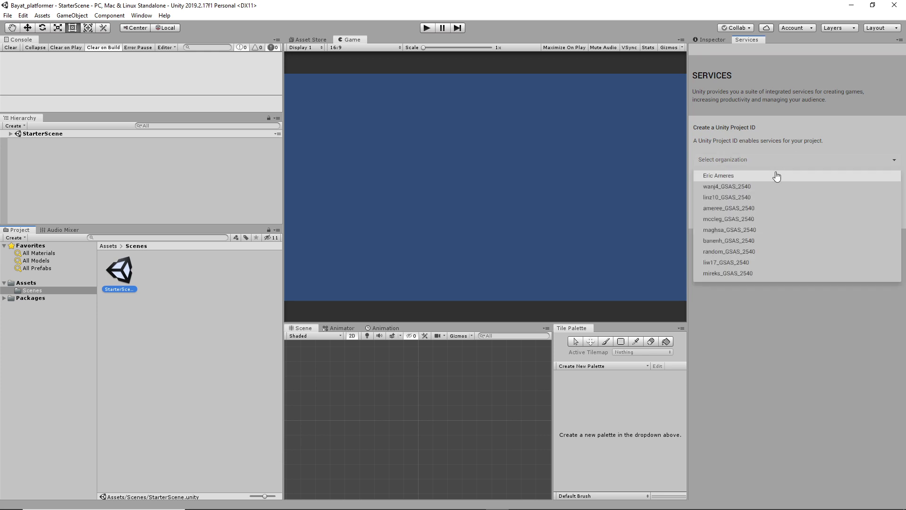
click(732, 176)
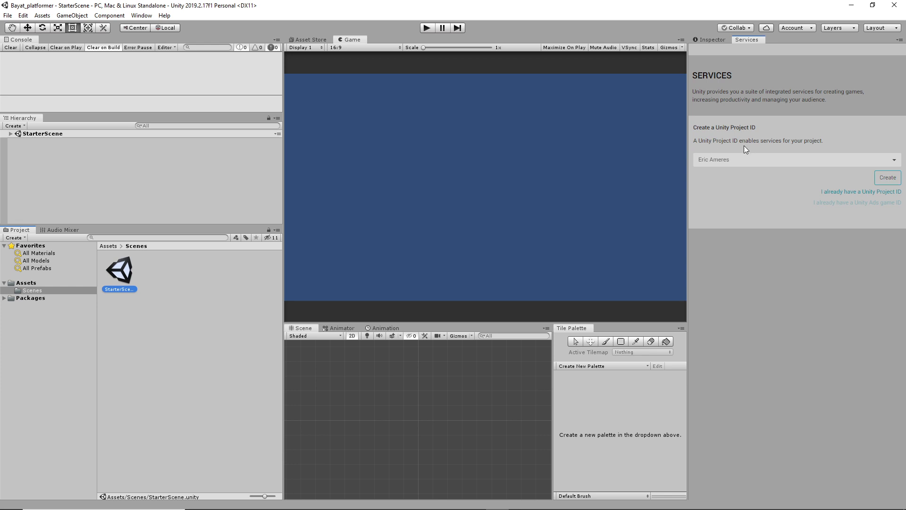
click(889, 178)
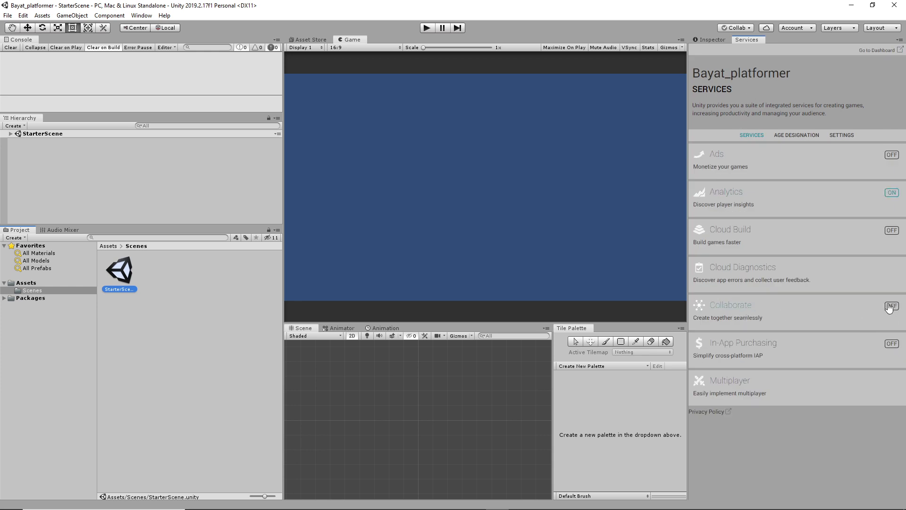
click(891, 306)
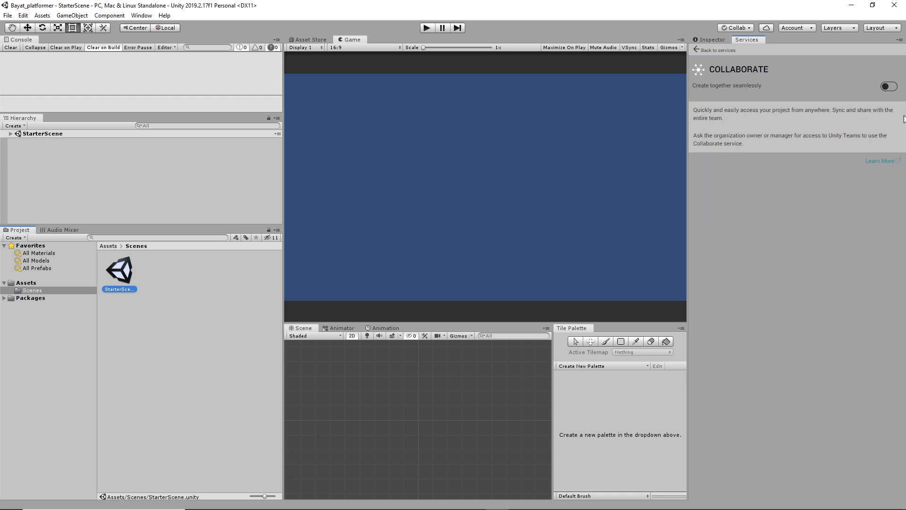
Step: Turn on Collaborate, show the 2-change publish panel, and bring the dashboard browser into view
click(892, 87)
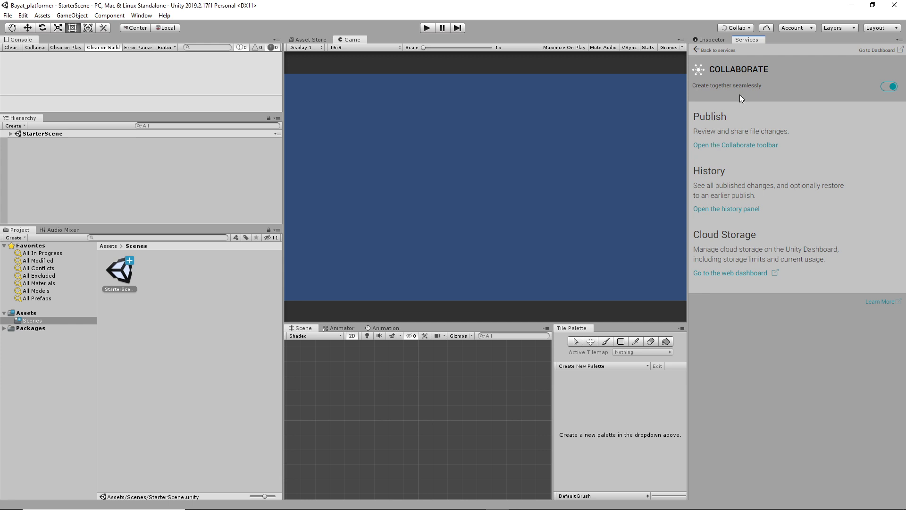
click(747, 28)
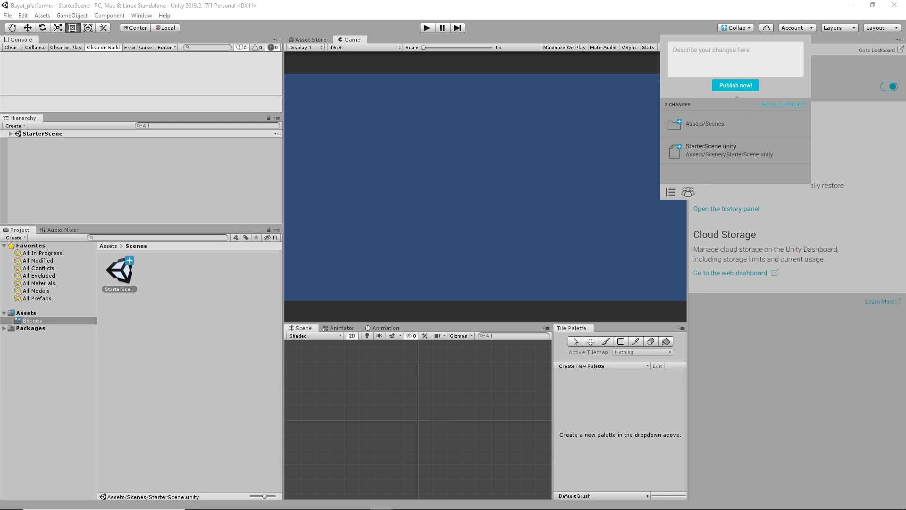
drag(786, 0, 624, 102)
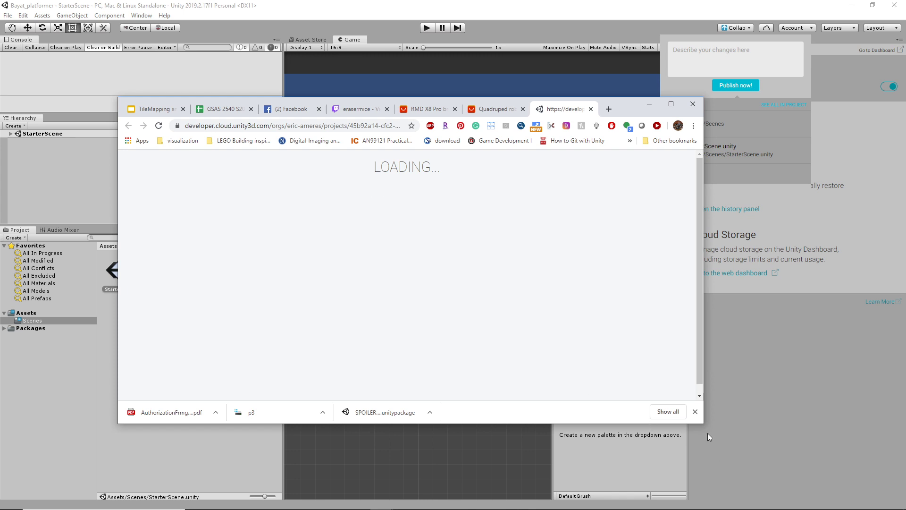
Step: Add the All Org Users group as a project member on the Users page
drag(703, 425, 739, 475)
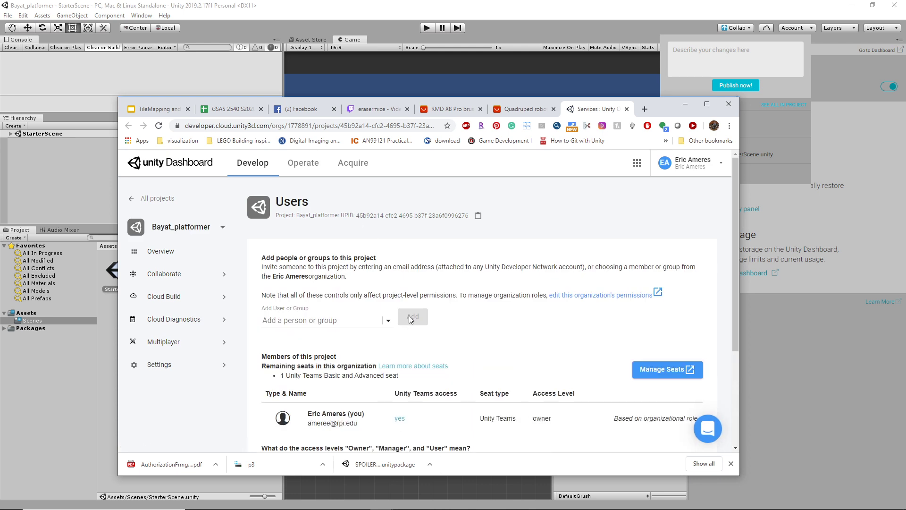
click(390, 320)
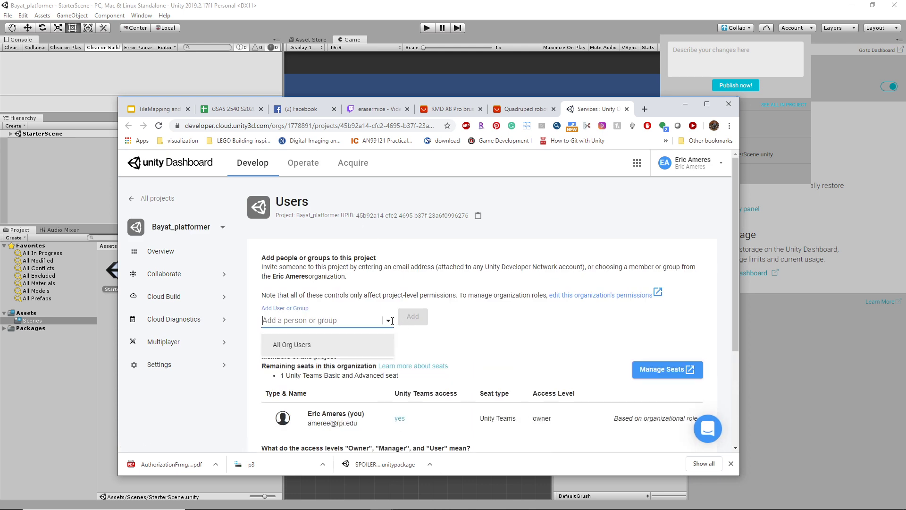
click(313, 345)
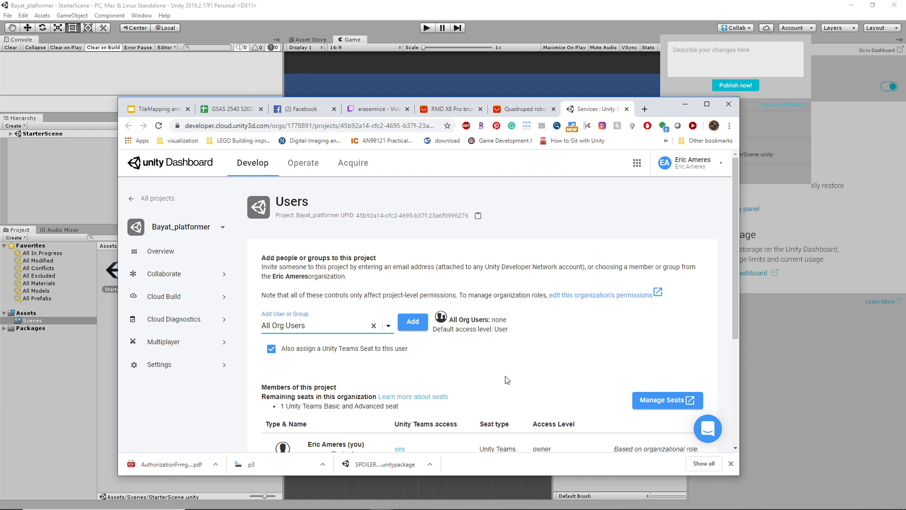
scroll(506, 380, down, 1)
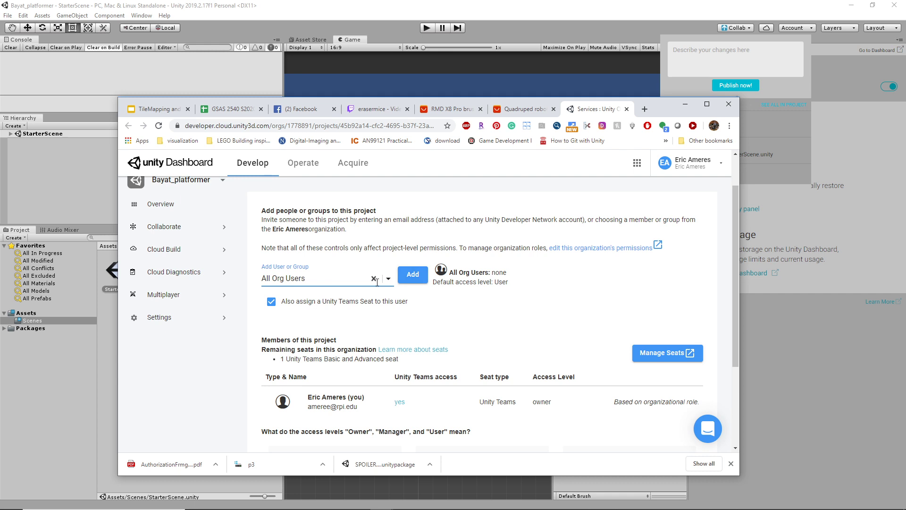
click(335, 276)
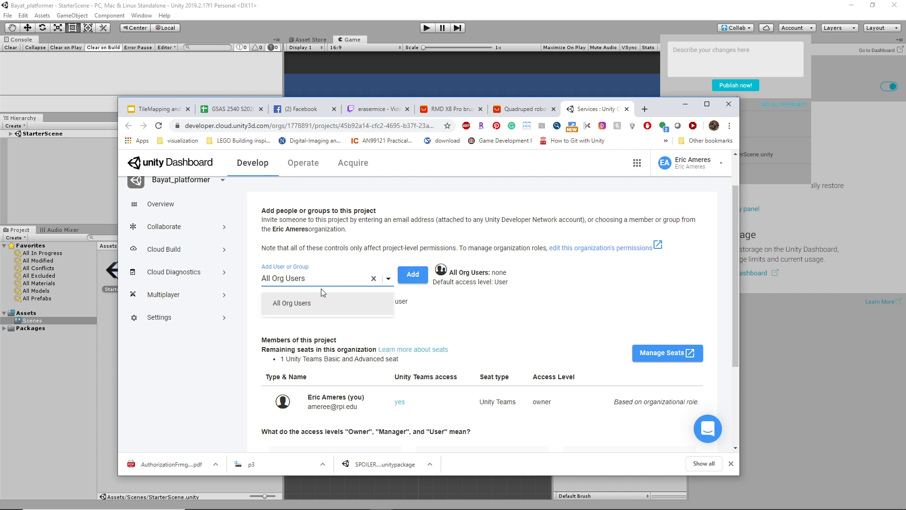
click(412, 274)
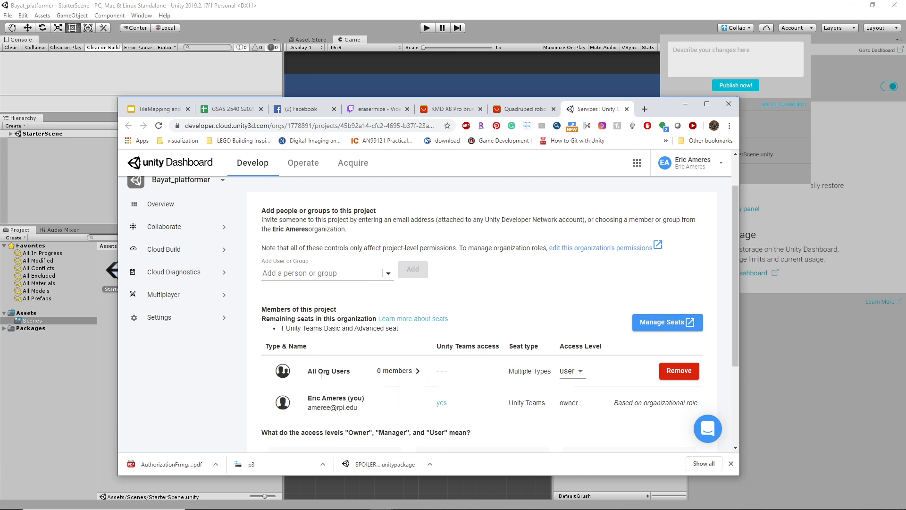
Step: Try adding a person by e-mail address, then check the group's members and seats page
click(299, 274)
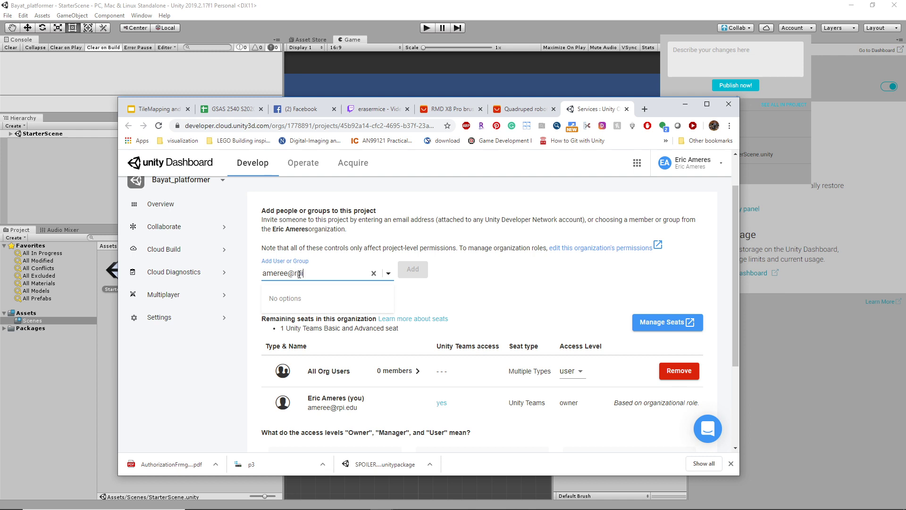
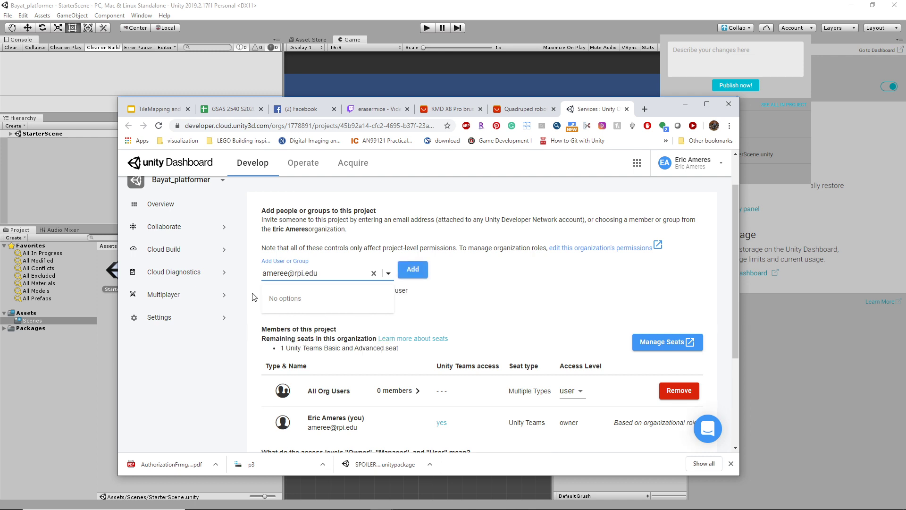
click(423, 273)
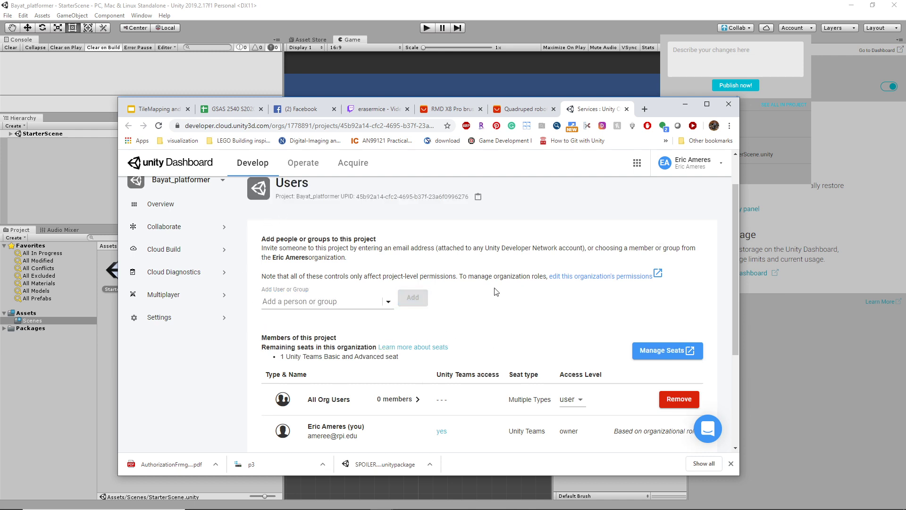
scroll(408, 385, down, 4)
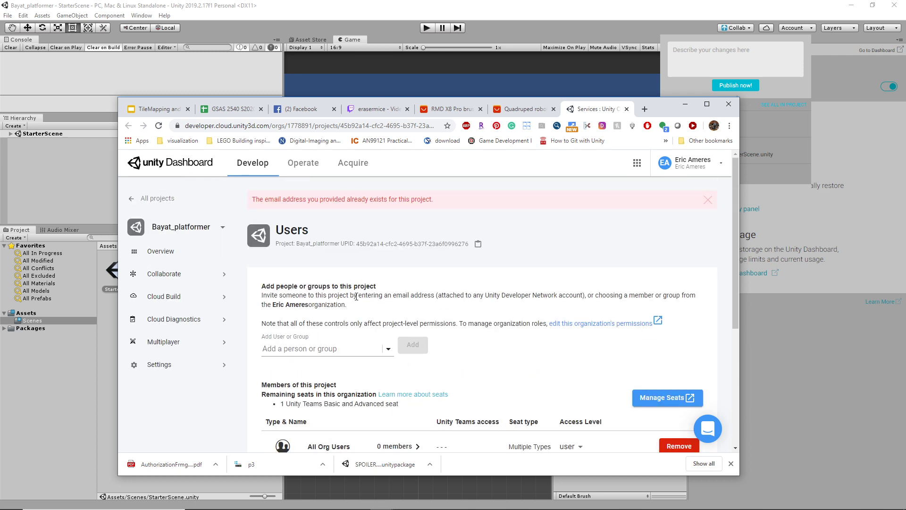
scroll(454, 334, down, 4)
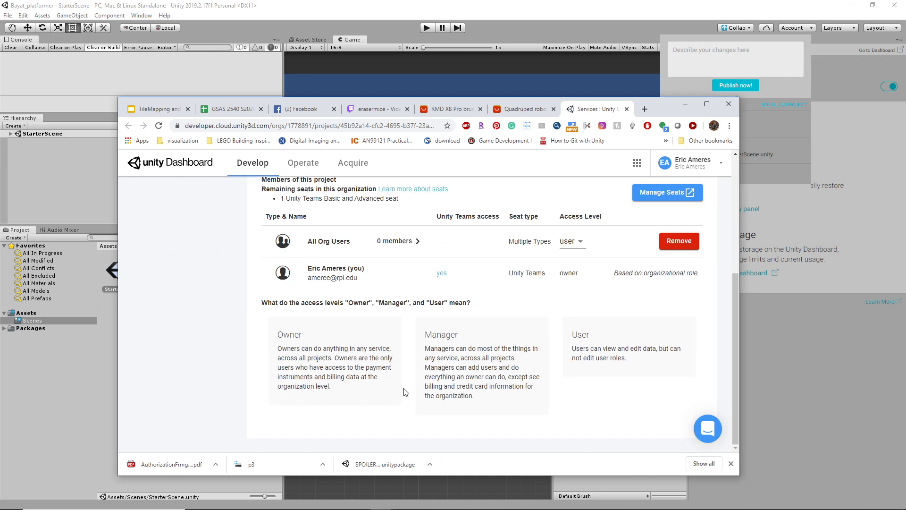
click(405, 243)
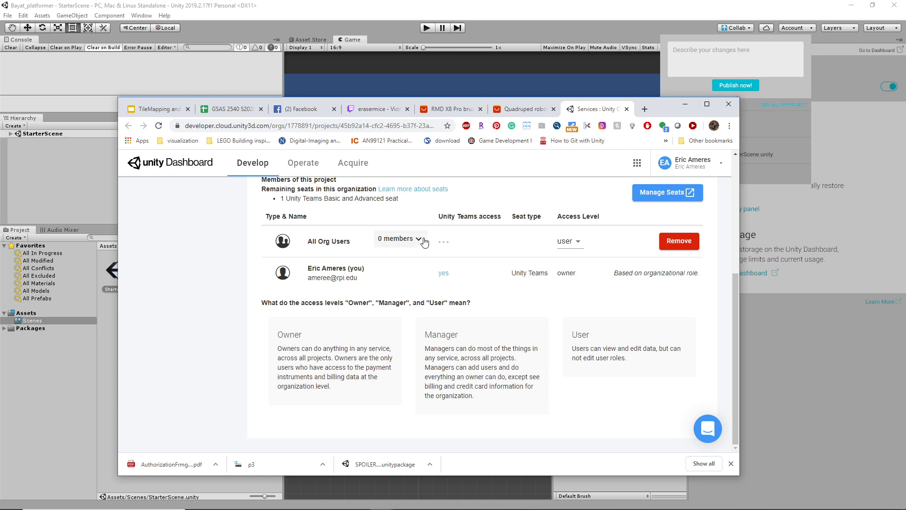
click(418, 243)
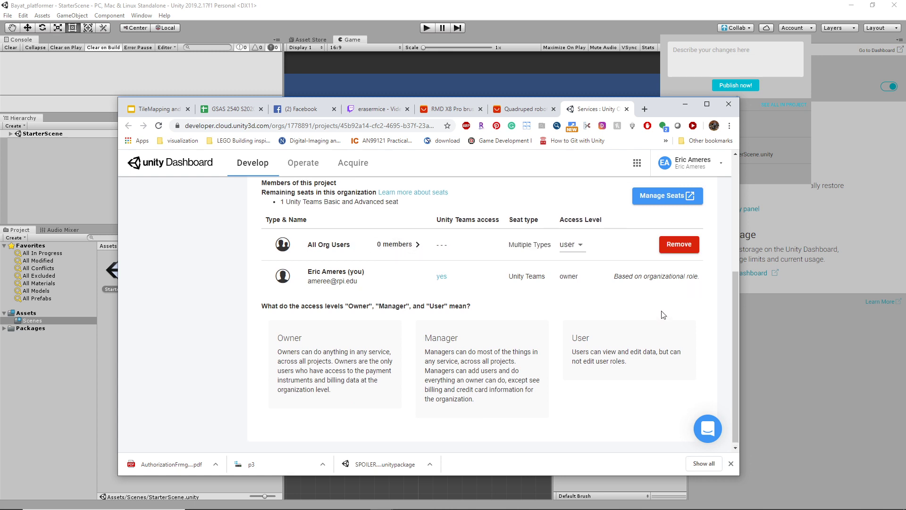
click(663, 381)
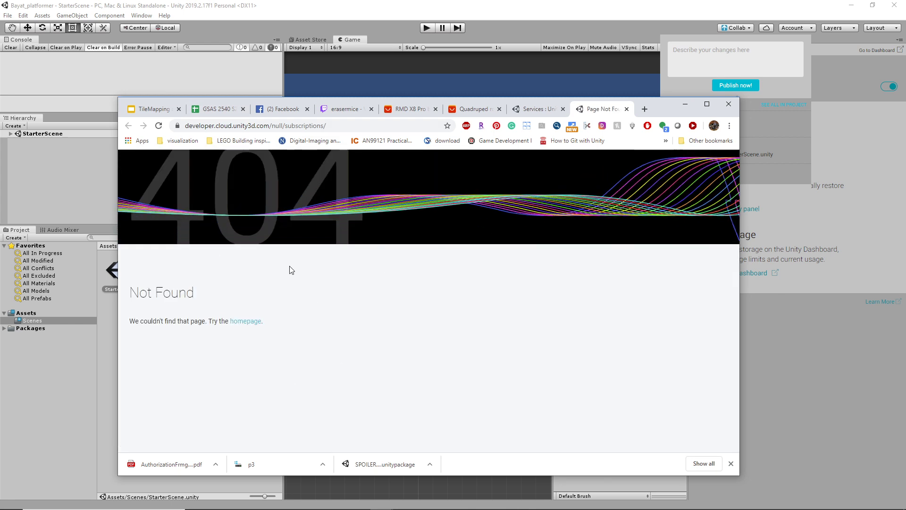
click(627, 109)
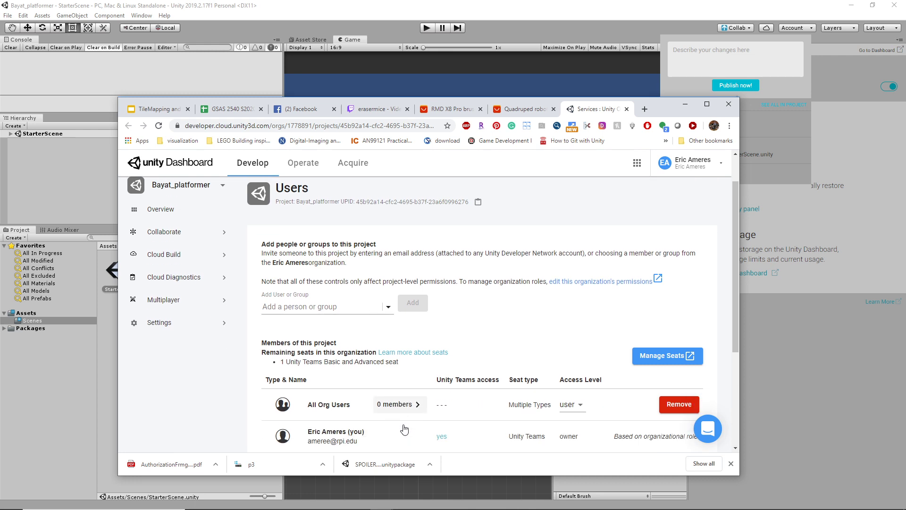
Step: Keep the All Org Users group's access level set to user
scroll(404, 425, up, 1)
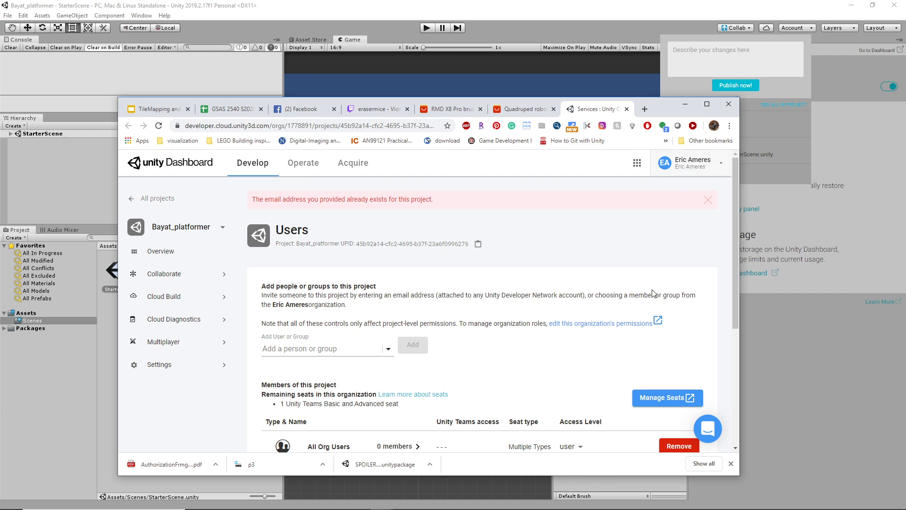
scroll(527, 379, down, 2)
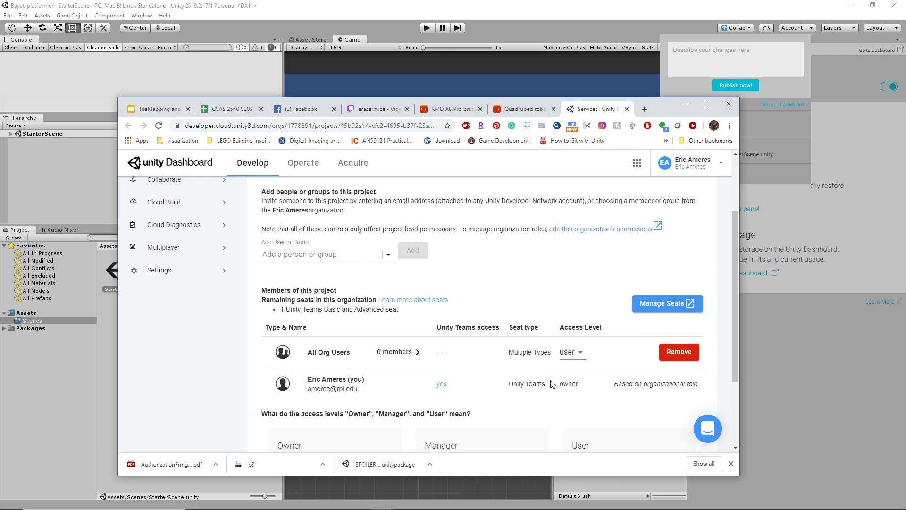
click(577, 353)
click(579, 357)
scroll(458, 425, down, 2)
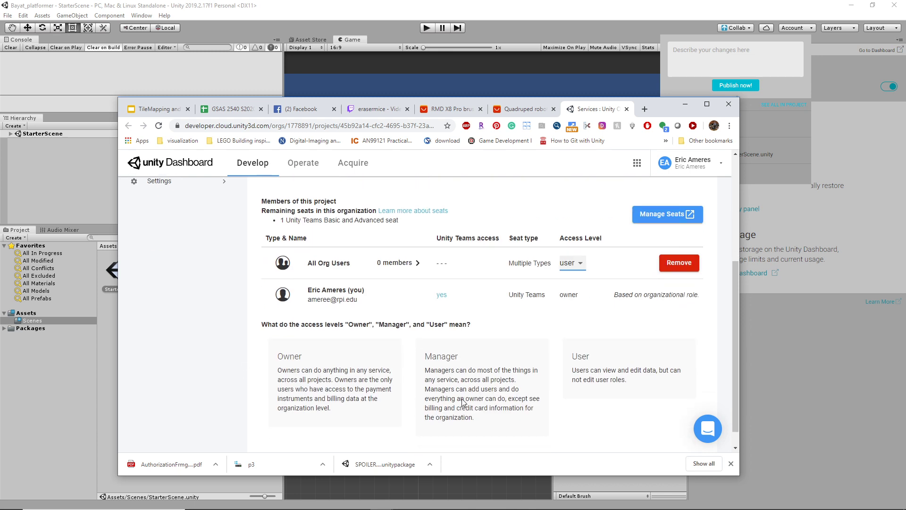
scroll(375, 337, up, 3)
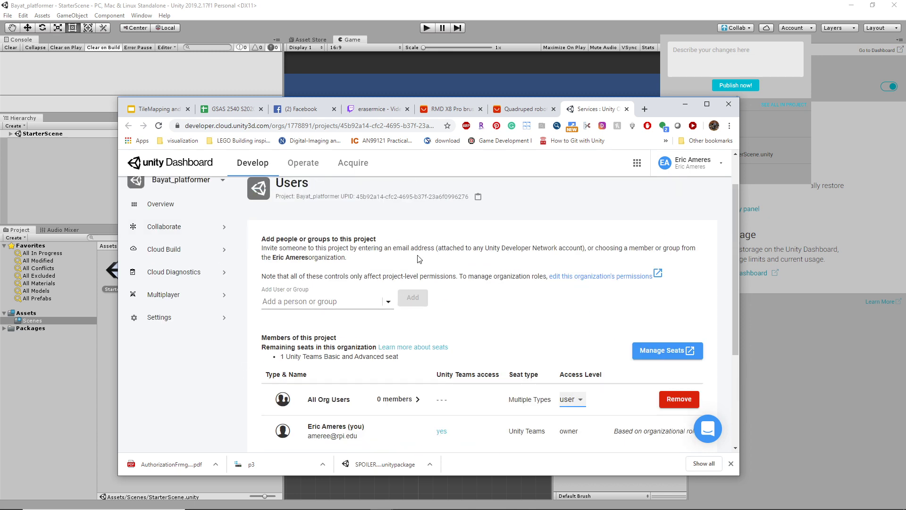
Step: Request the organization's permissions page and drag the browser off screen
click(646, 277)
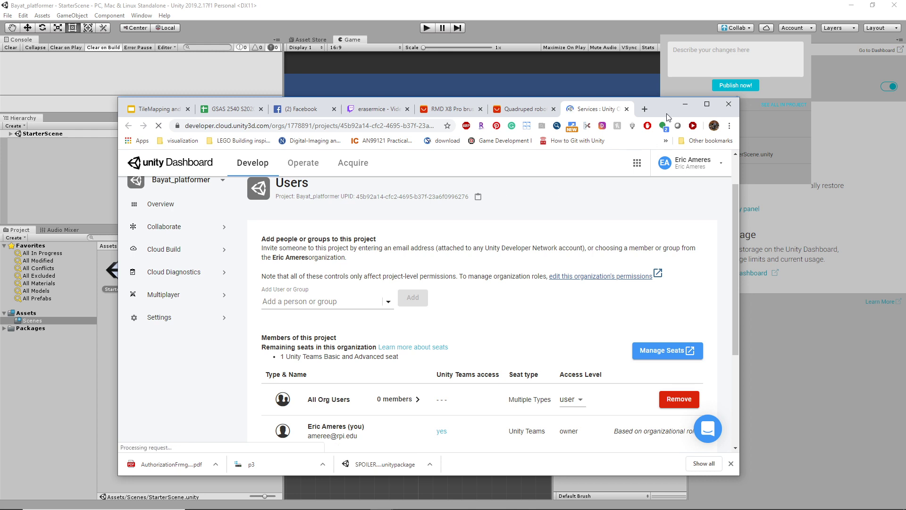
drag(667, 104, 661, 93)
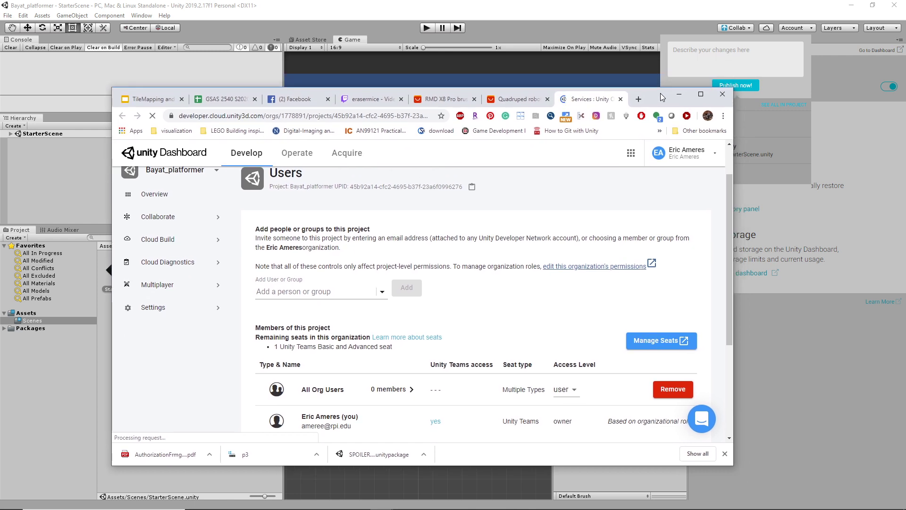
drag(661, 93, 522, 0)
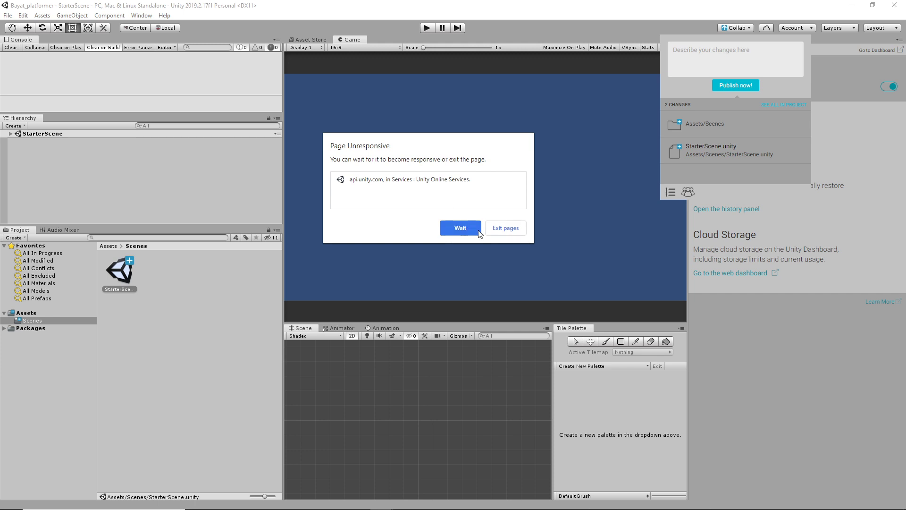
Step: Wait out the unresponsive page, close the Collab panel, and show the StarterScene Inspector
click(467, 228)
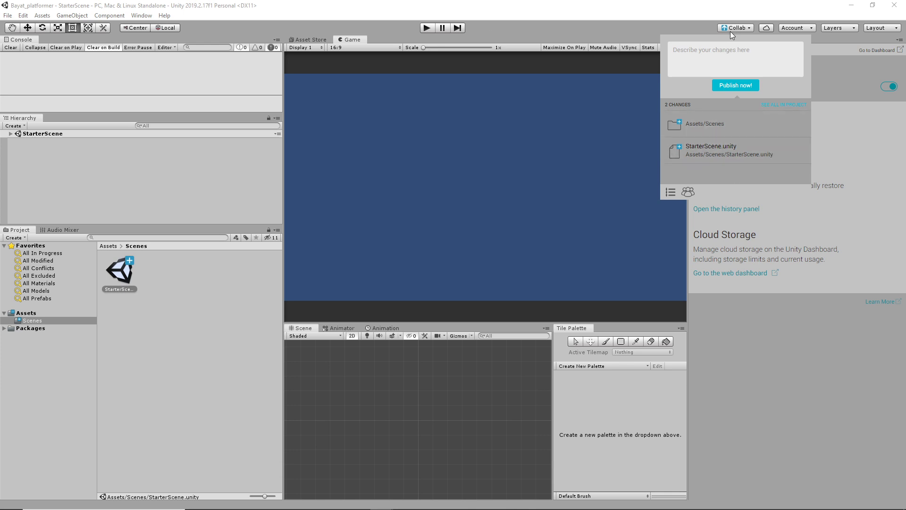
click(697, 29)
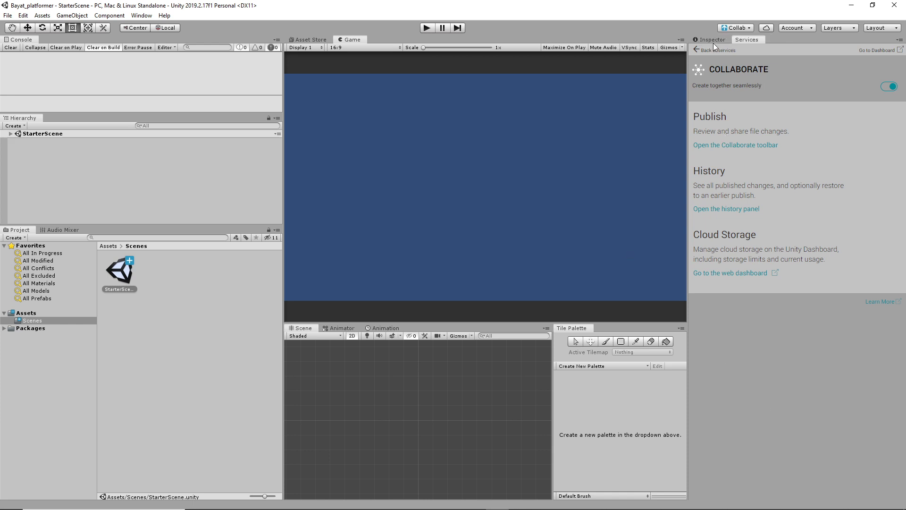
click(713, 40)
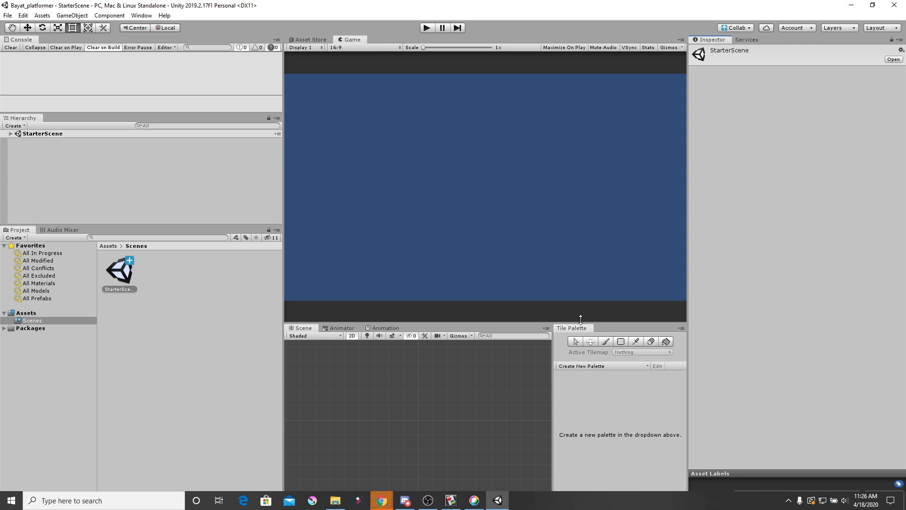
Step: Give the Scene panels more height and open the Tile Palette window
drag(533, 319, 540, 283)
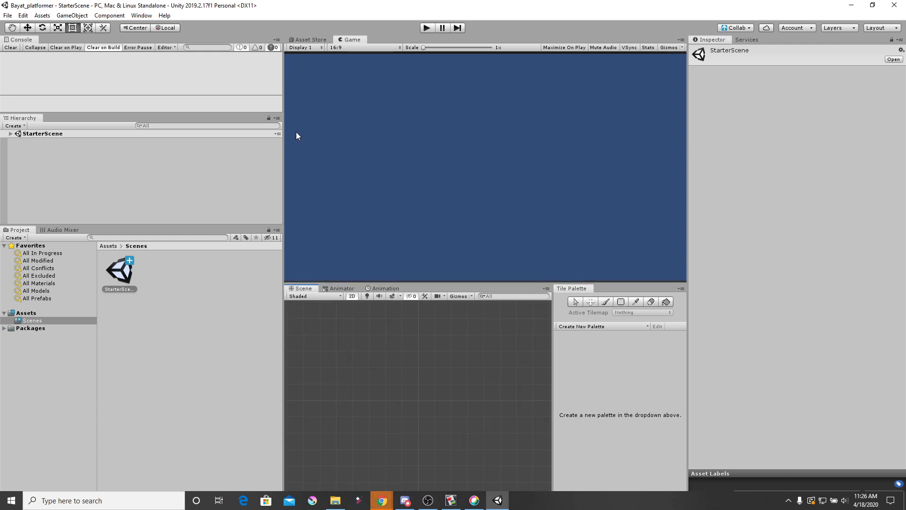
click(141, 15)
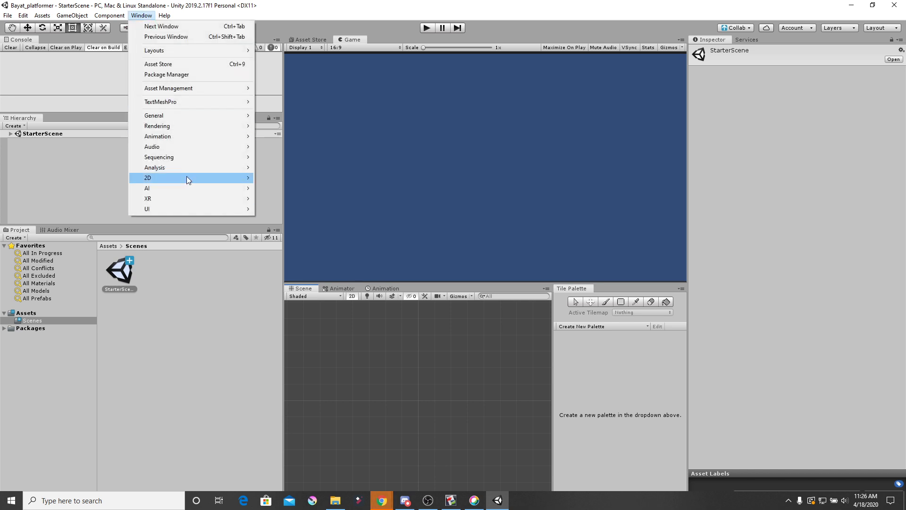
mouse_move(196, 175)
click(295, 198)
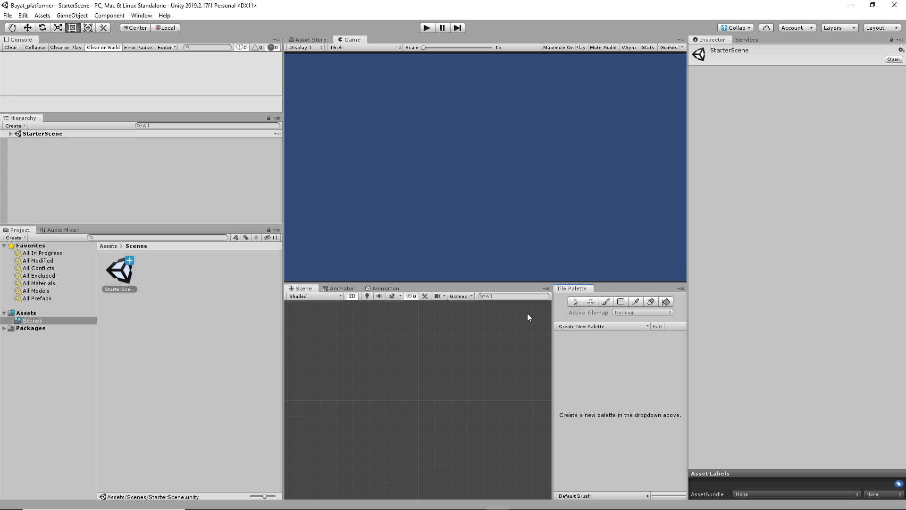
Step: Browse the Unity ID organization's Members & Groups page, then put the browser away
drag(775, 0, 656, 85)
scroll(495, 365, down, 3)
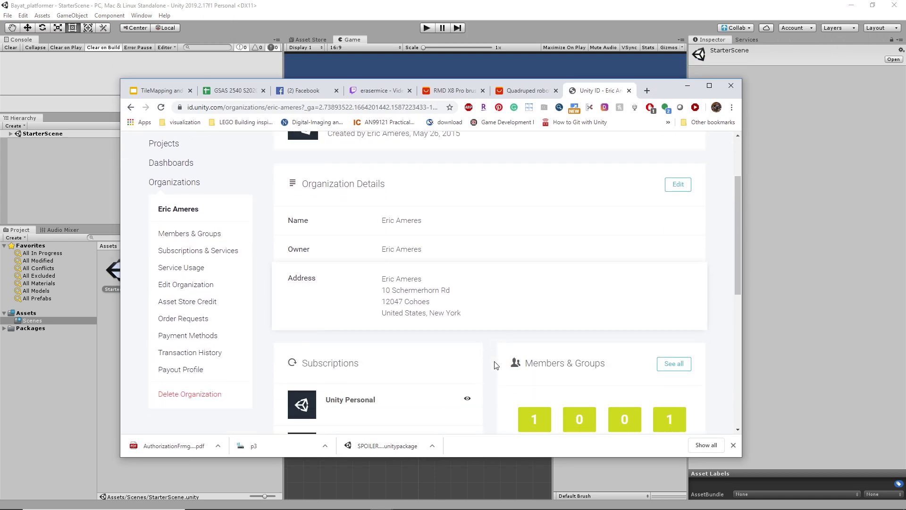
scroll(373, 367, down, 3)
scroll(382, 368, up, 8)
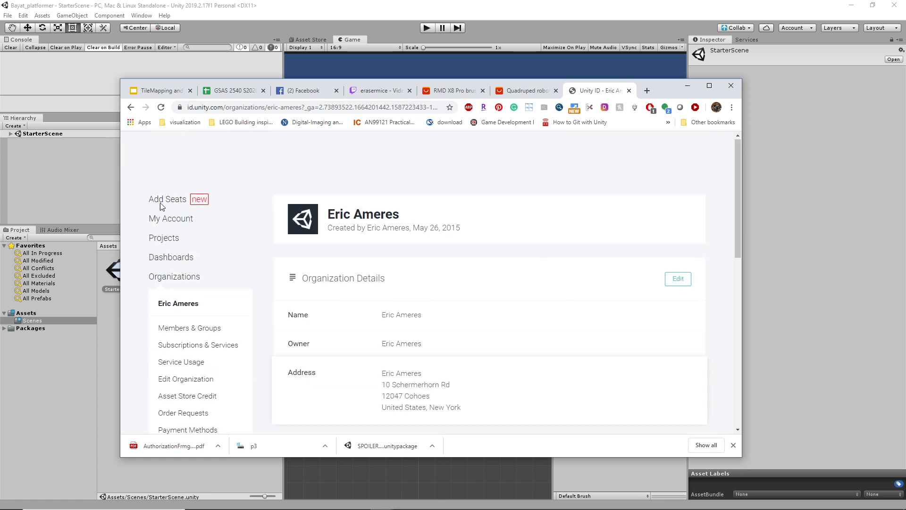
click(210, 328)
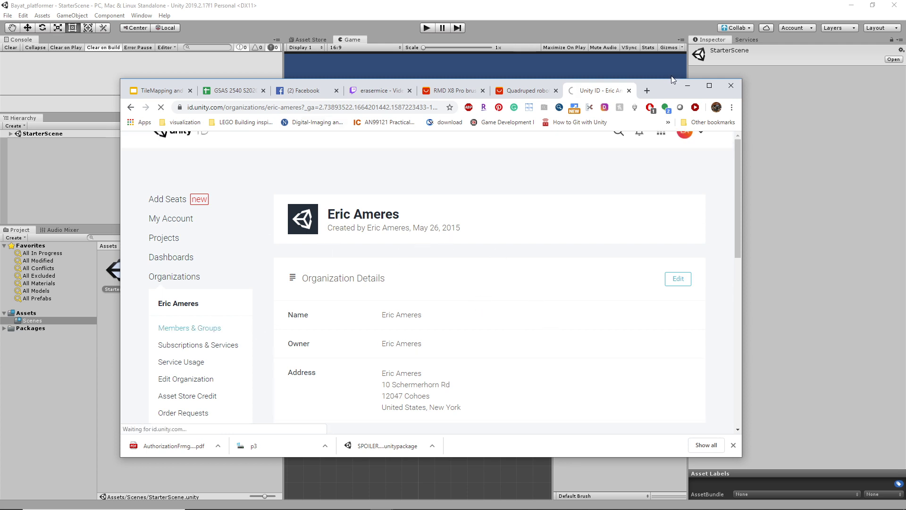
click(687, 85)
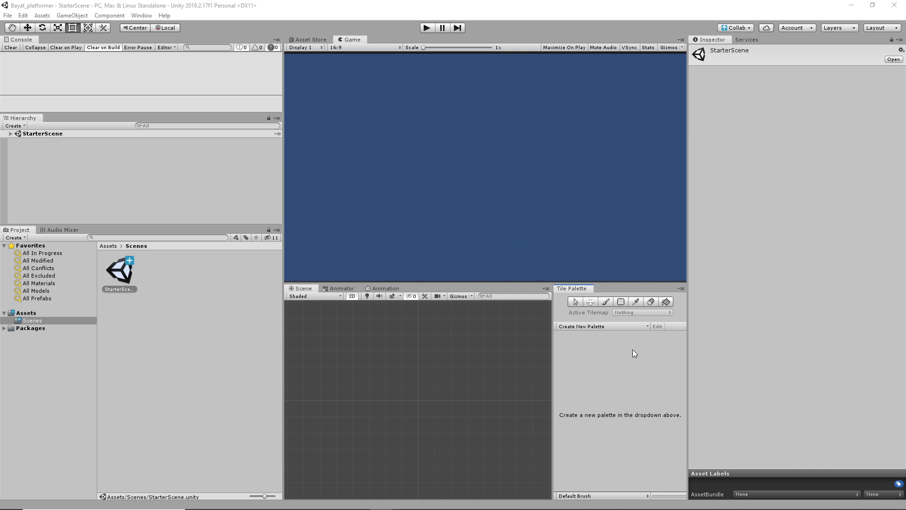
Step: Search the in-editor Asset Store for 'bayat' to find Bayat Games' assets
click(318, 40)
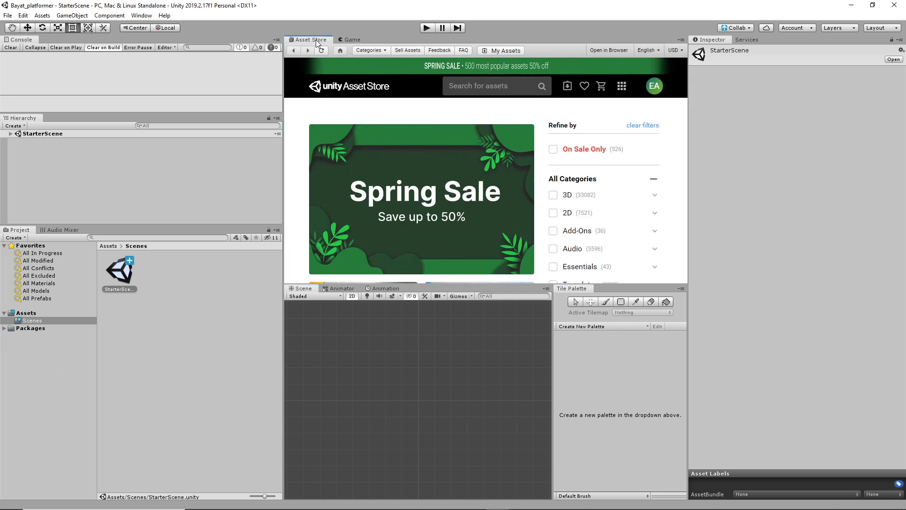
click(514, 90)
text(b)
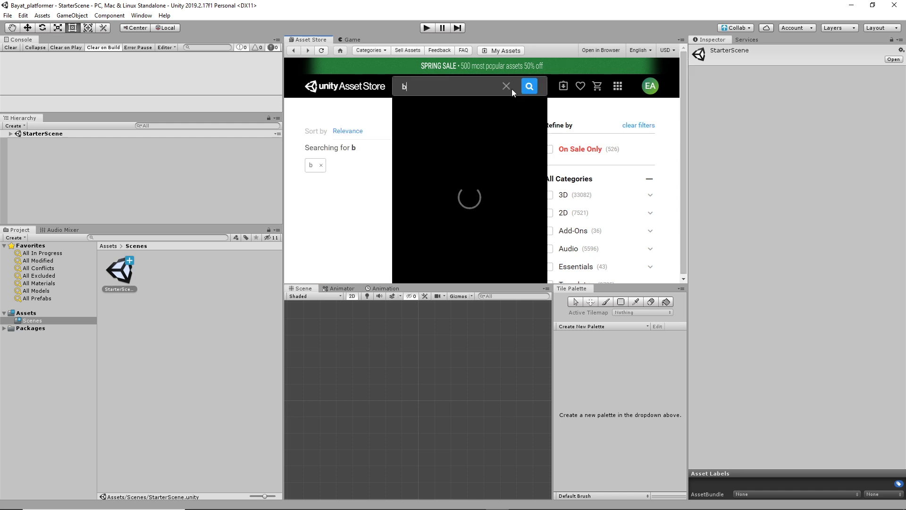
text(ayat)
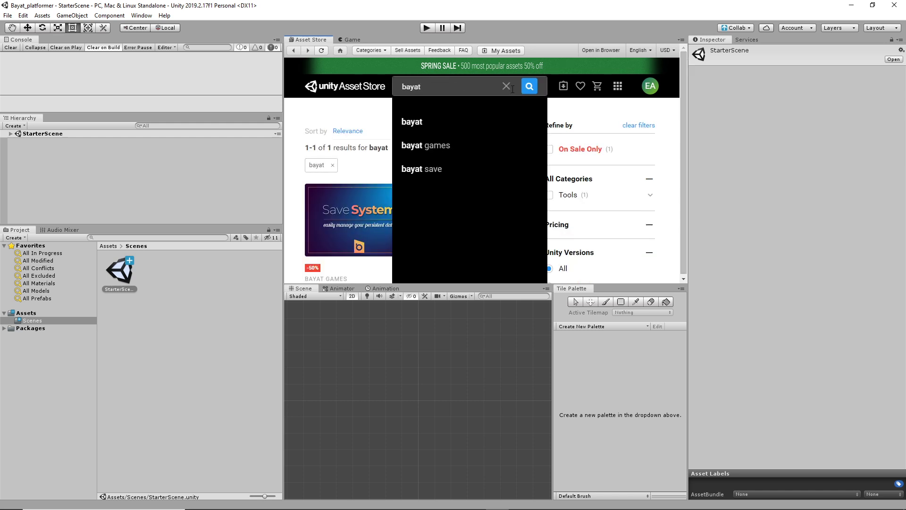
click(473, 146)
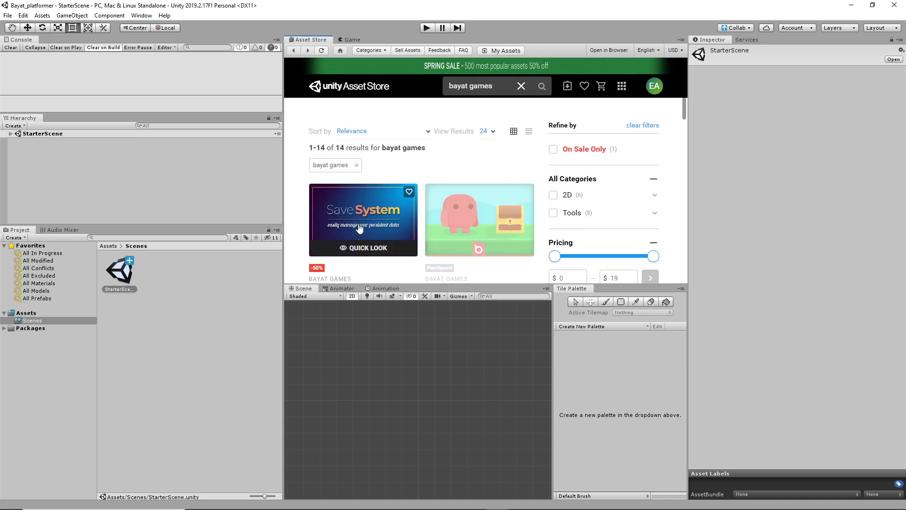
scroll(466, 228, down, 1)
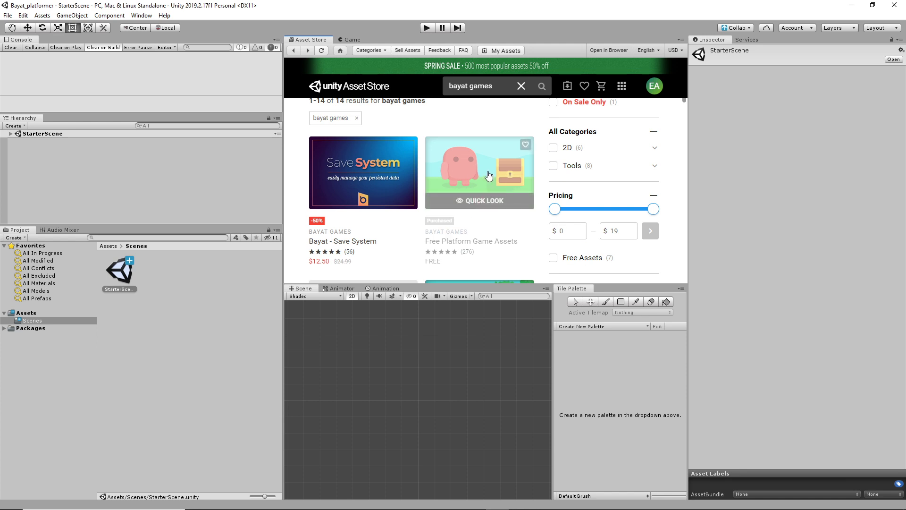
Step: Open the Free Platform Game Assets product page and import the package
click(460, 164)
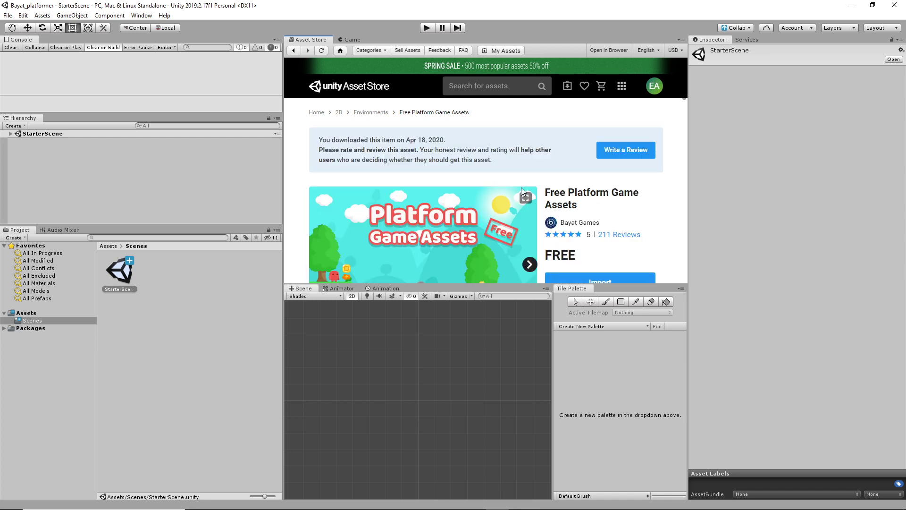
scroll(576, 217, down, 2)
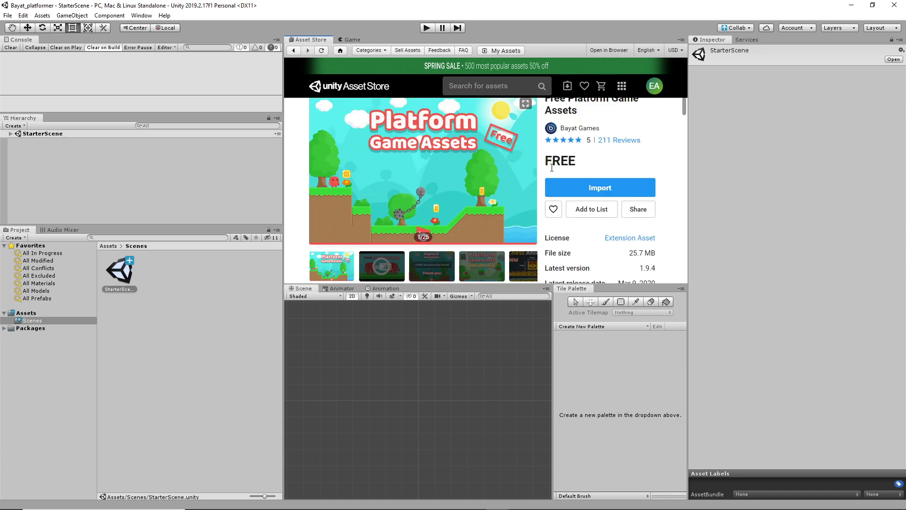
click(603, 188)
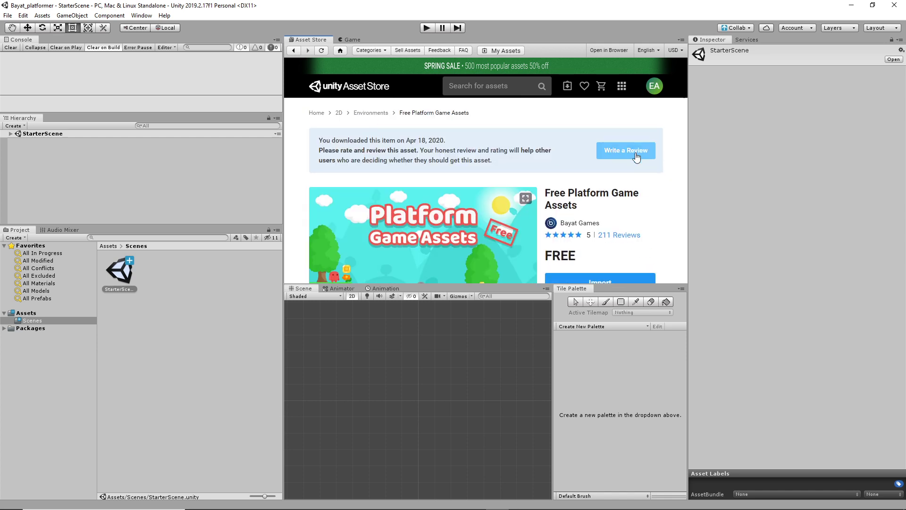
scroll(550, 217, down, 3)
click(612, 142)
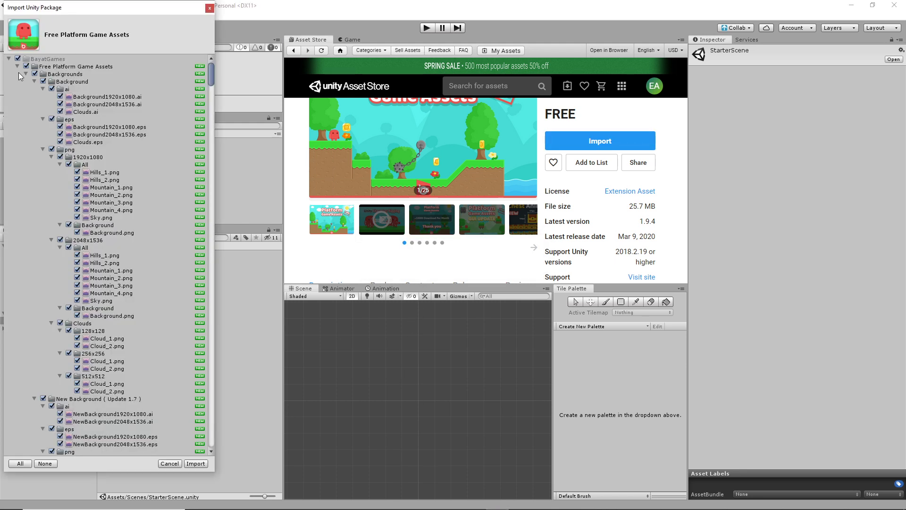
Step: Collapse the Background, Character, Chest and Coin Animation folders in the package list to review them
click(18, 67)
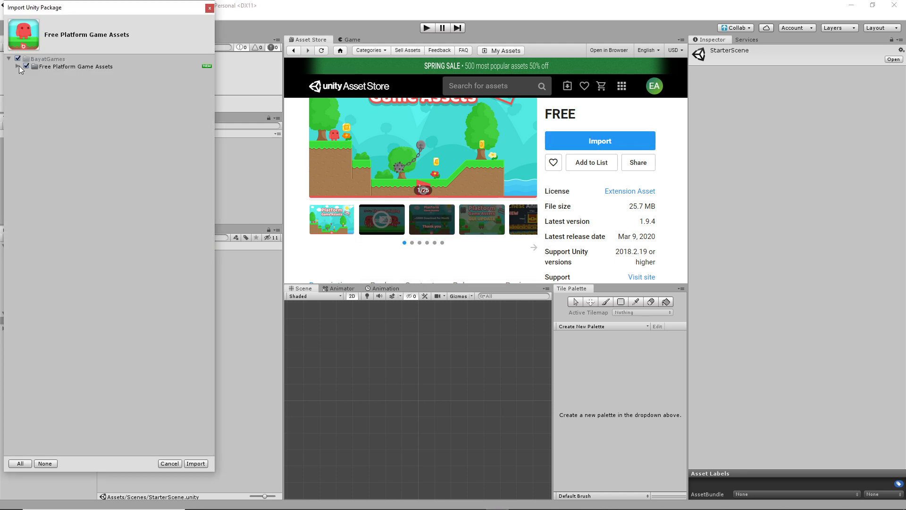
click(17, 67)
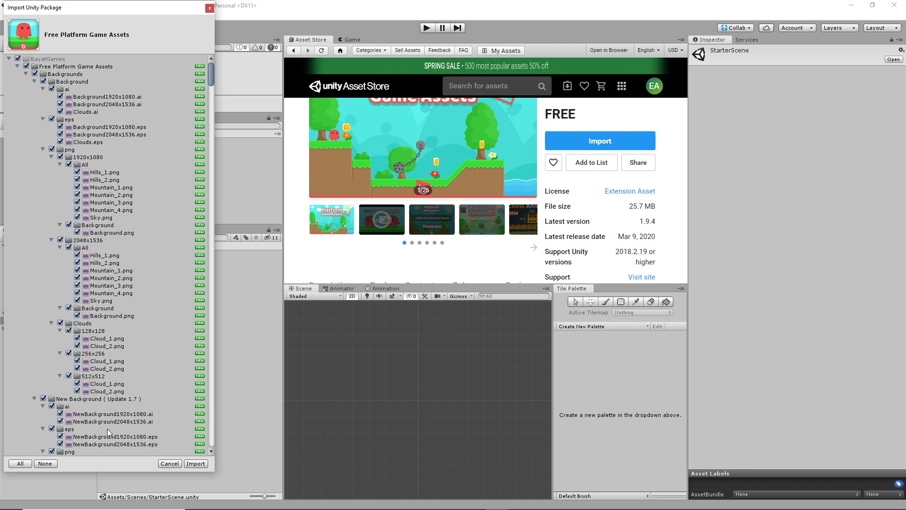
scroll(106, 429, down, 8)
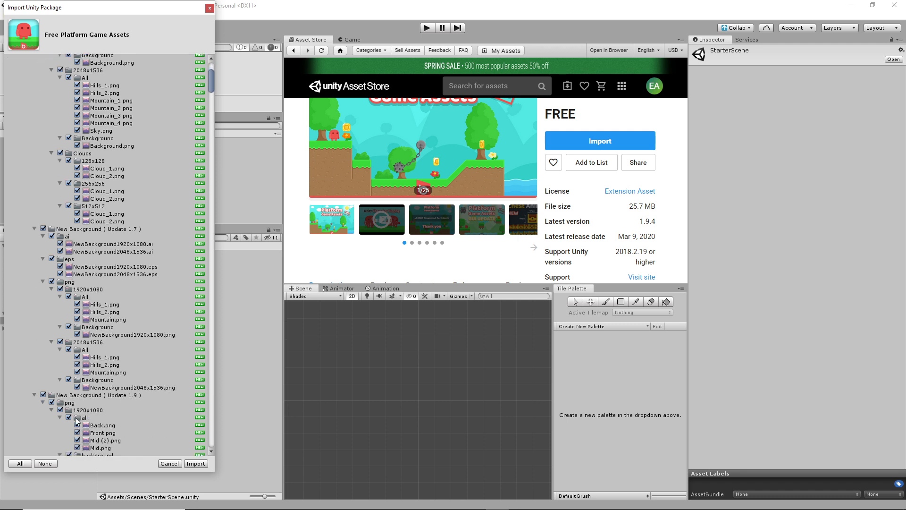
click(34, 229)
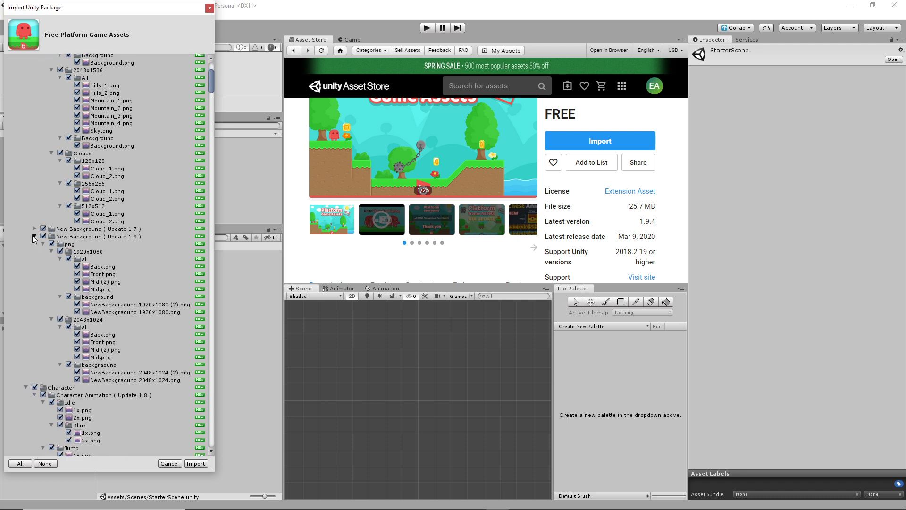
click(34, 236)
click(34, 251)
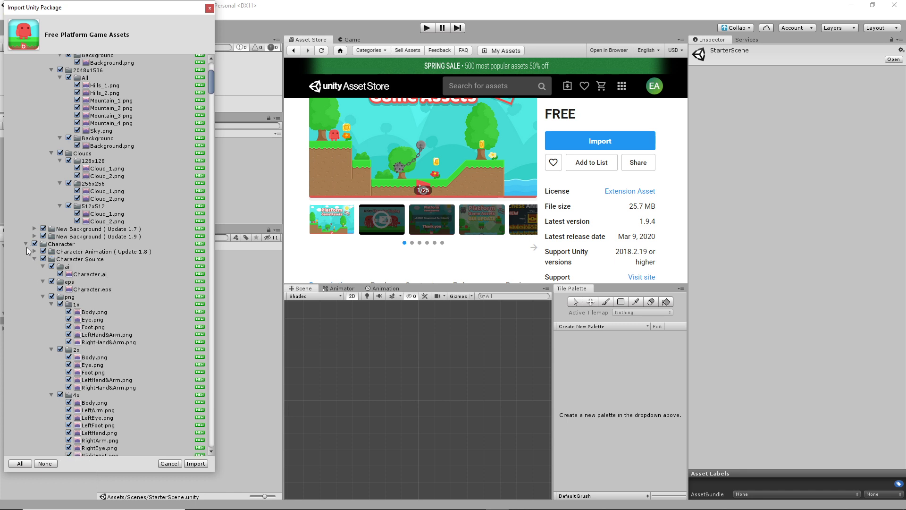
click(26, 243)
click(33, 259)
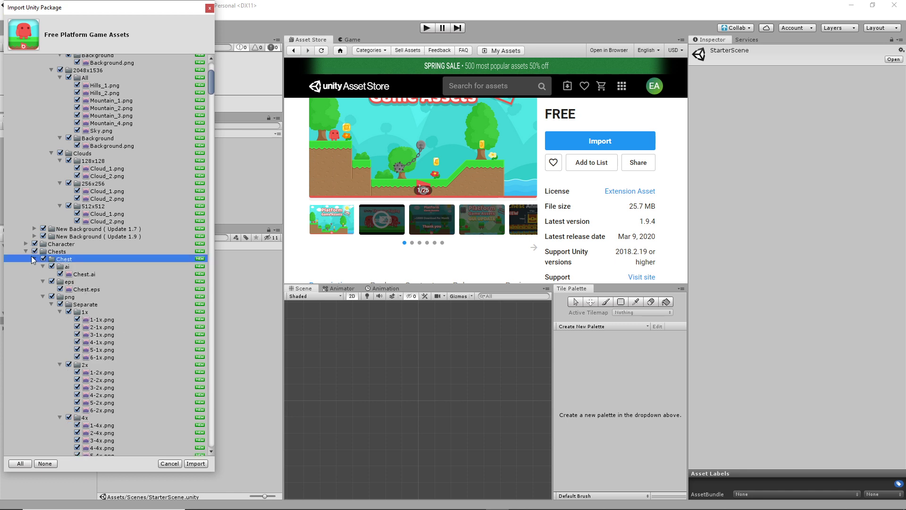
click(34, 259)
click(26, 252)
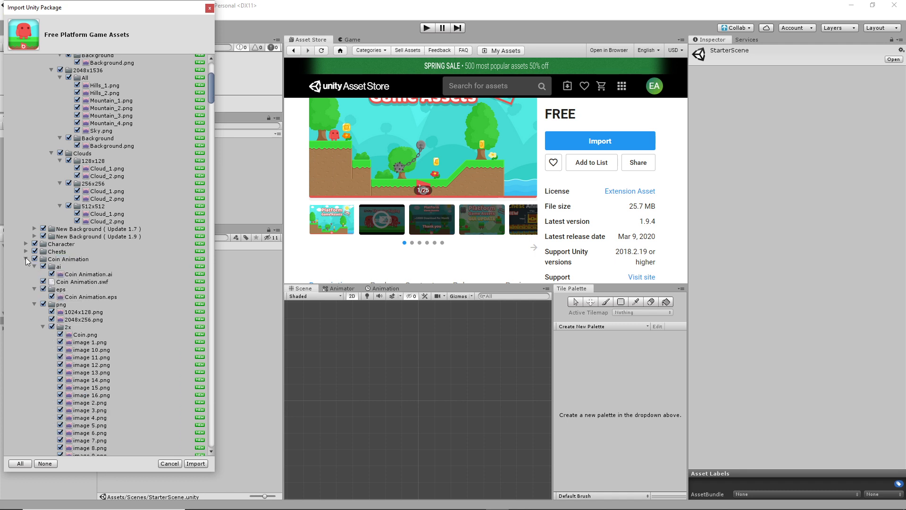
click(26, 259)
Step: Collapse Demo, Enemies, Environments, GUI, Tiles, Preview, Water Animation and Backgrounds, then import everything
click(26, 267)
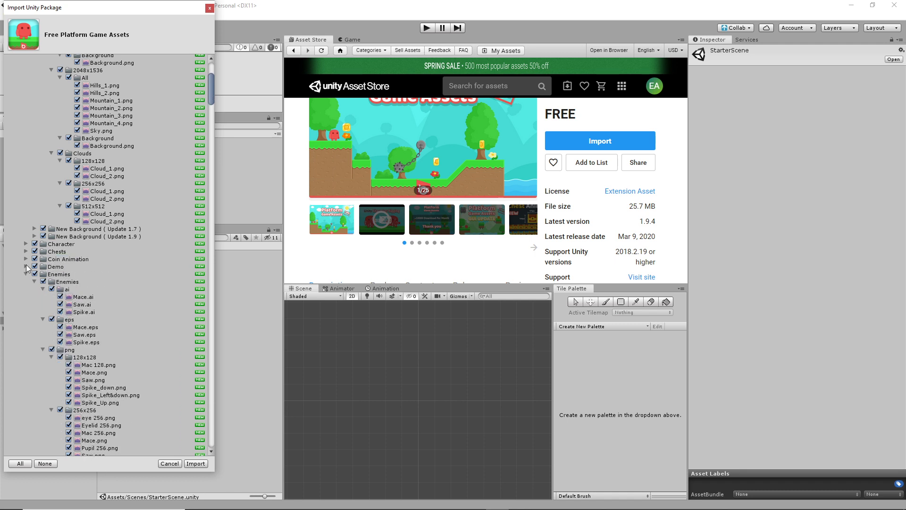
click(26, 275)
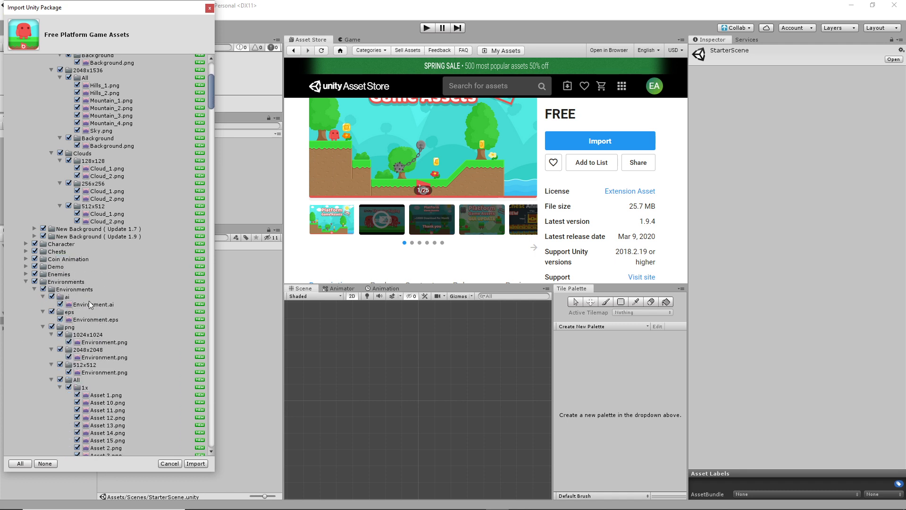
click(26, 282)
click(25, 290)
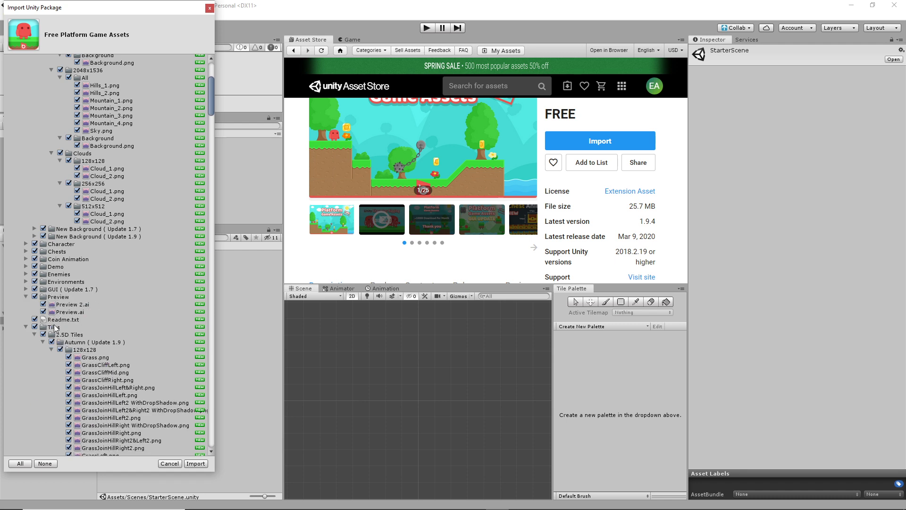
click(26, 327)
click(26, 297)
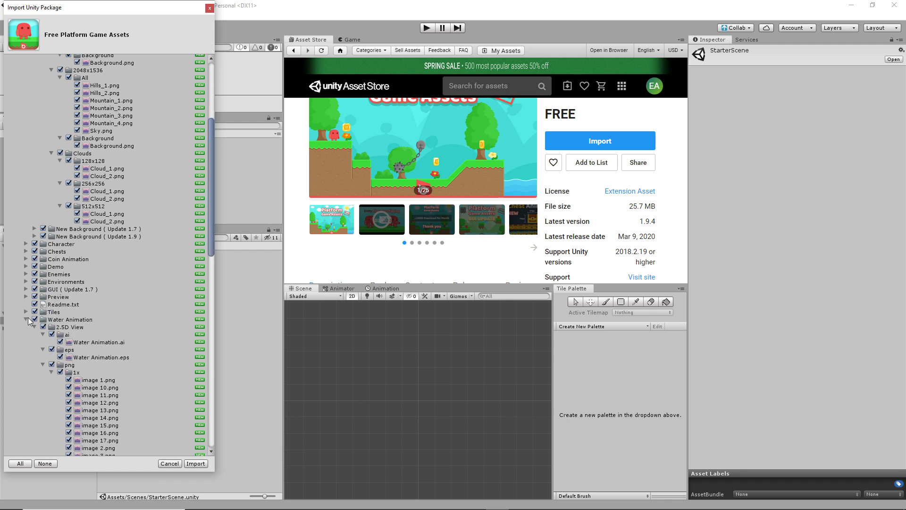
click(26, 319)
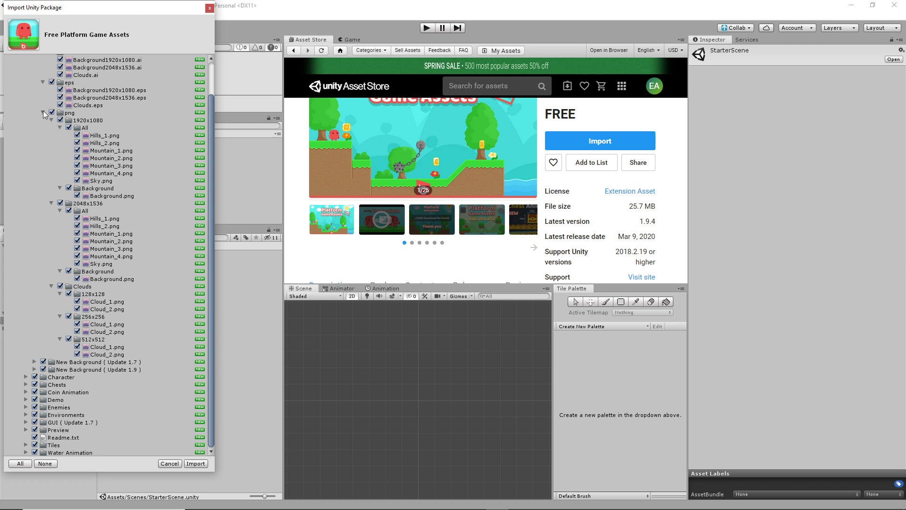
scroll(44, 110, up, 3)
click(34, 82)
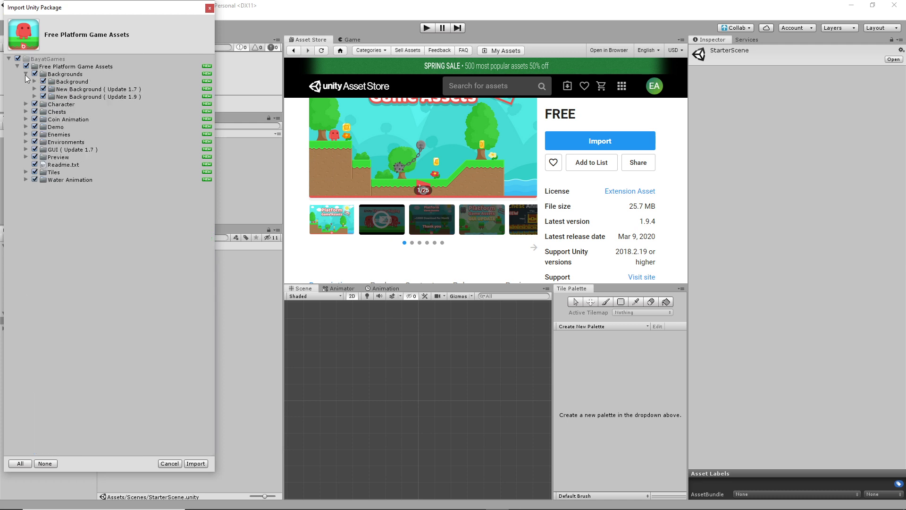
click(26, 74)
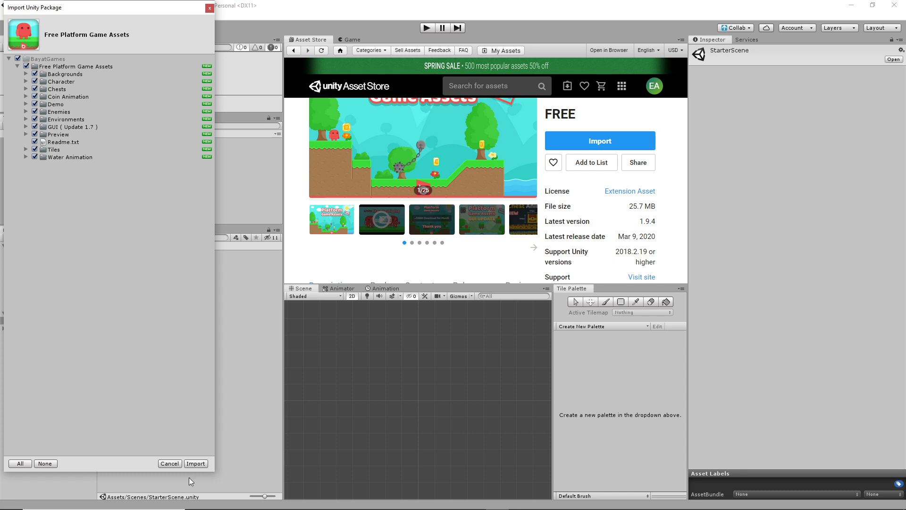
click(199, 463)
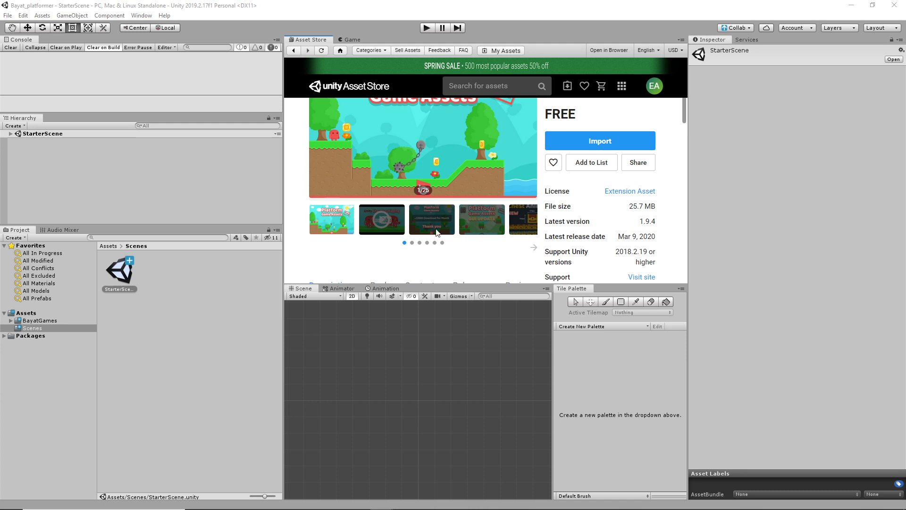
Step: Once the import finishes, show the Game view in place of the Asset Store
click(352, 40)
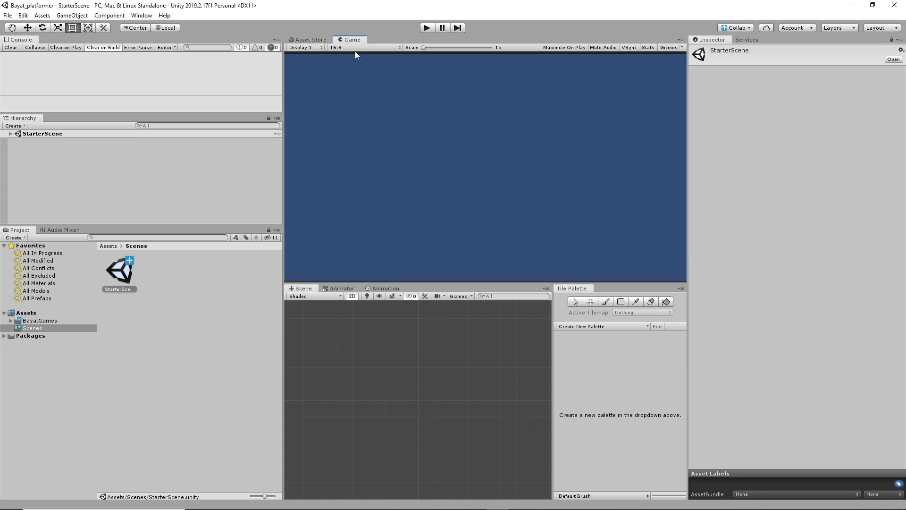
Step: Expand BayatGames and browse its Backgrounds, Character, Chests and Coin Animation folders
click(34, 321)
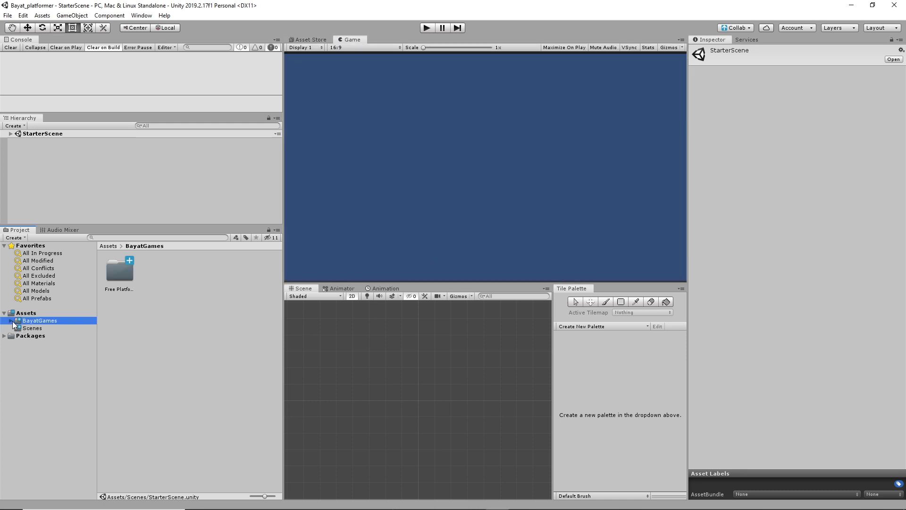
click(11, 321)
click(17, 328)
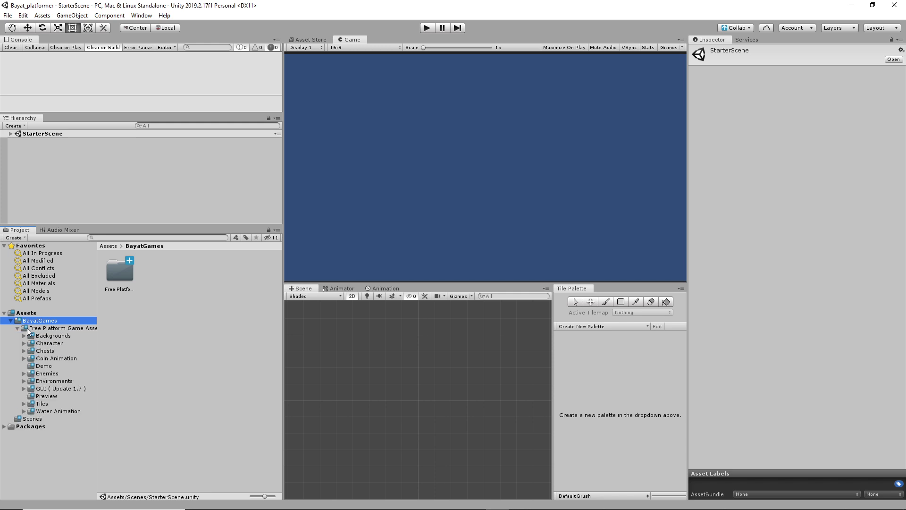
click(51, 336)
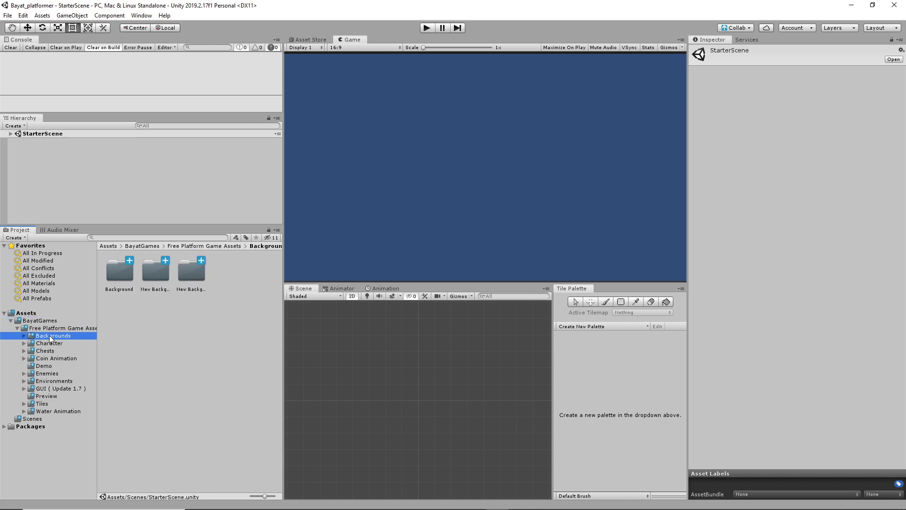
click(48, 344)
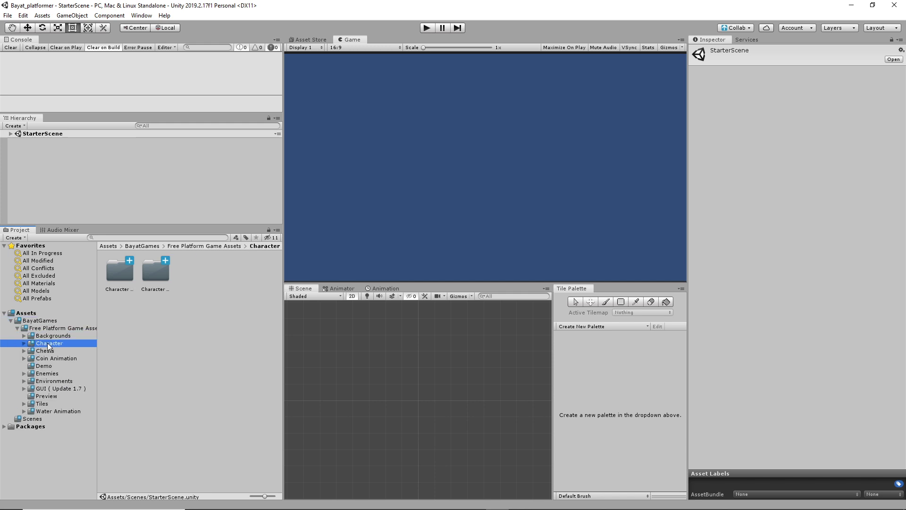
click(58, 352)
click(54, 360)
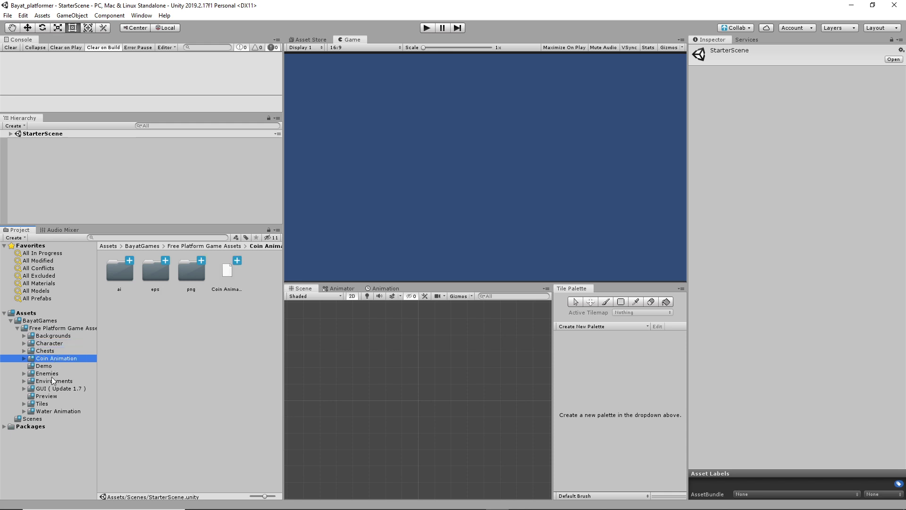
Step: Preview the Demo scene, then reopen StarterScene from the Scenes folder
click(45, 367)
double_click(120, 274)
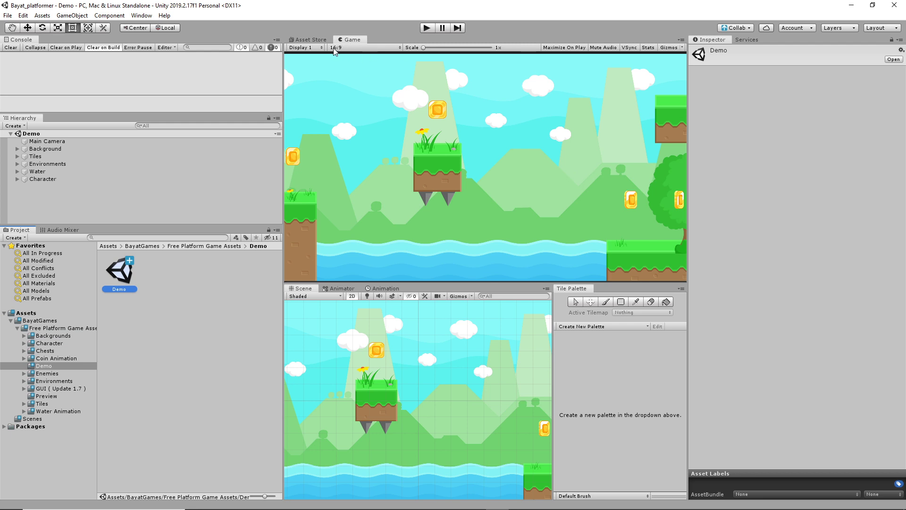
click(32, 419)
double_click(119, 271)
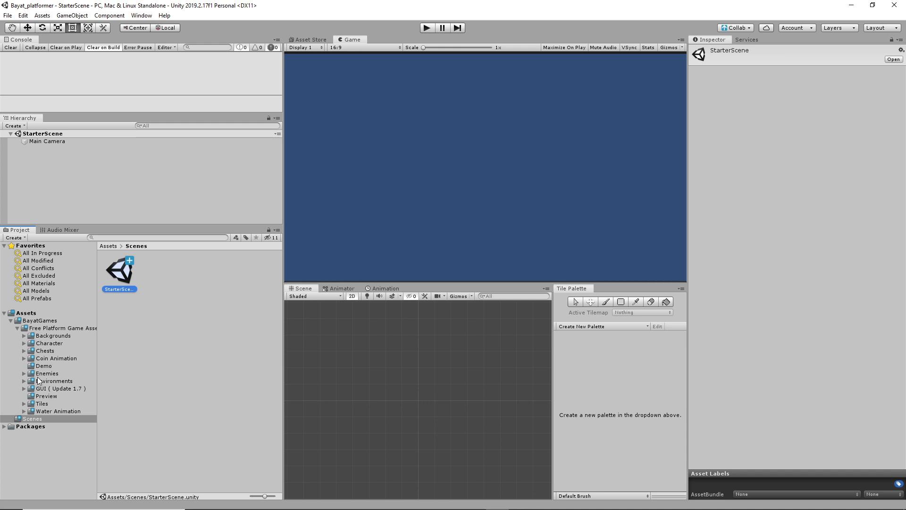
Step: Browse the Environments ai, eps, png and New Details folders, then the GUI png sprites
click(47, 381)
click(25, 381)
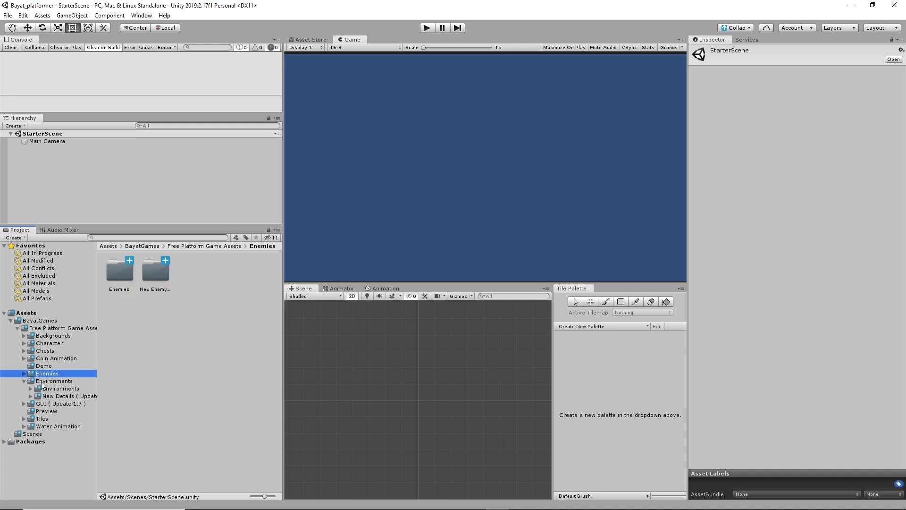
click(50, 388)
click(31, 389)
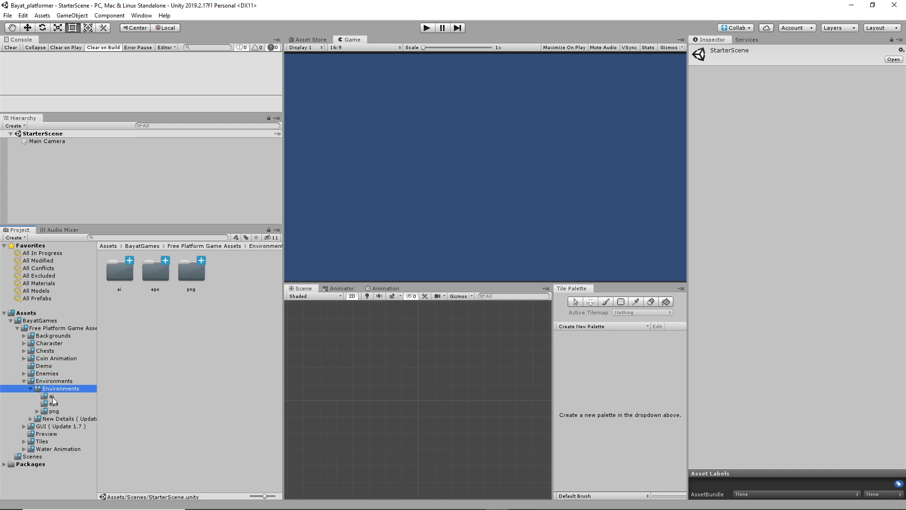
click(51, 396)
click(52, 404)
click(54, 412)
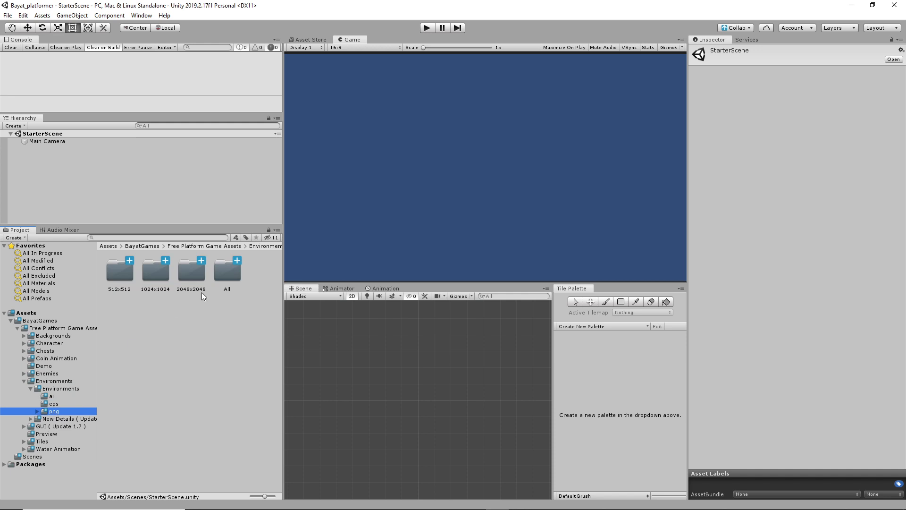
click(62, 418)
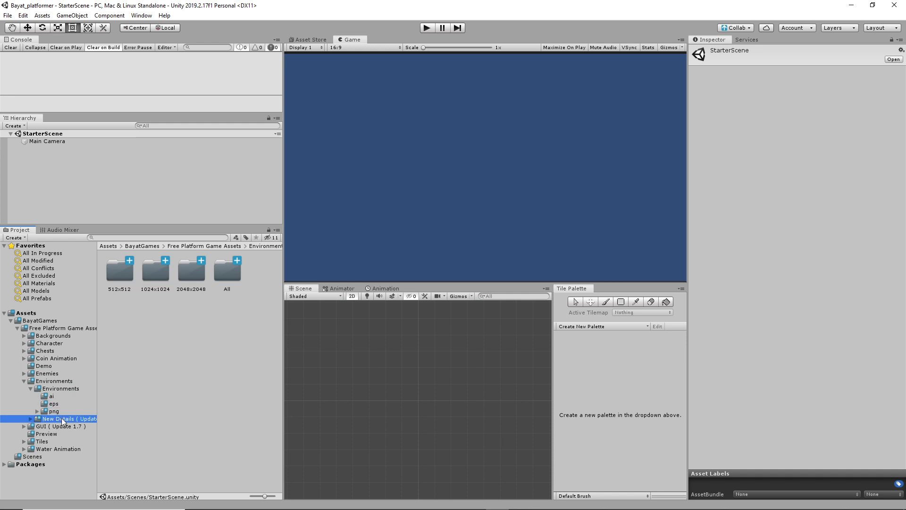
click(24, 381)
click(25, 388)
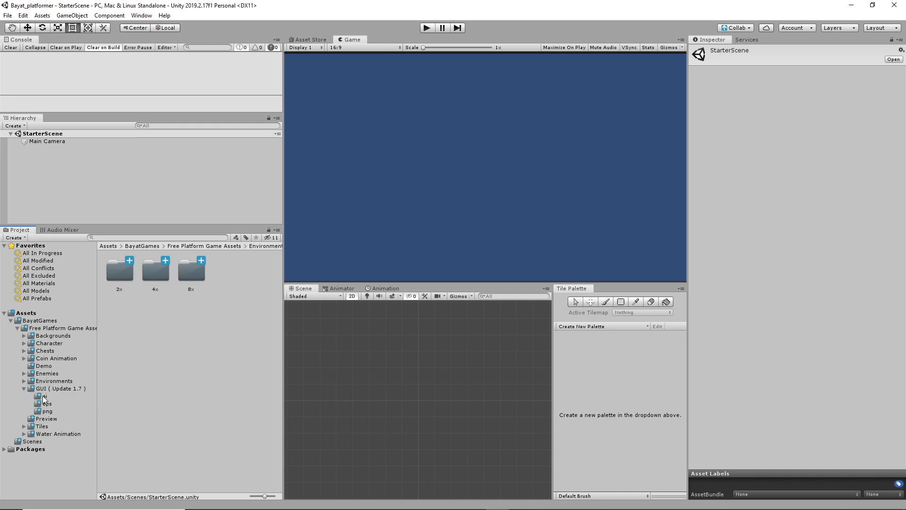
click(46, 411)
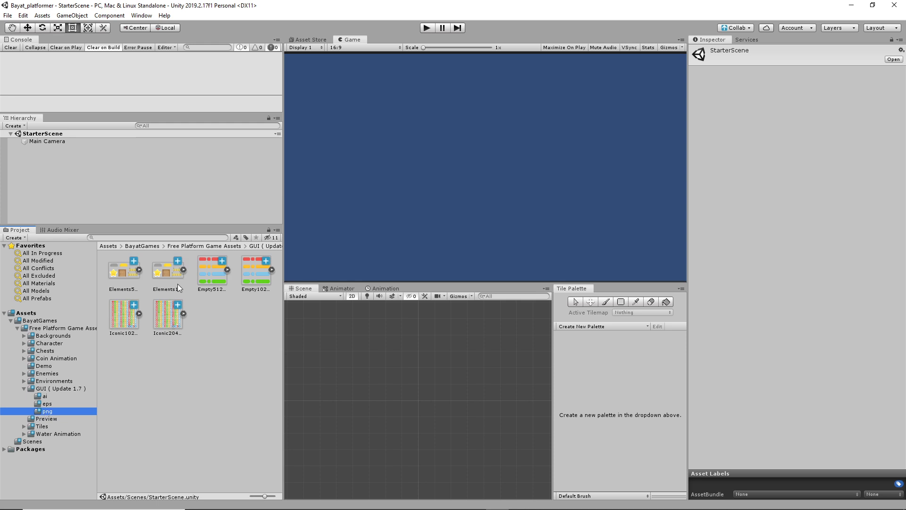
click(25, 389)
Step: Expand Tiles > 2D Tiles and view the Autumn 128x128 grass tiles
click(26, 403)
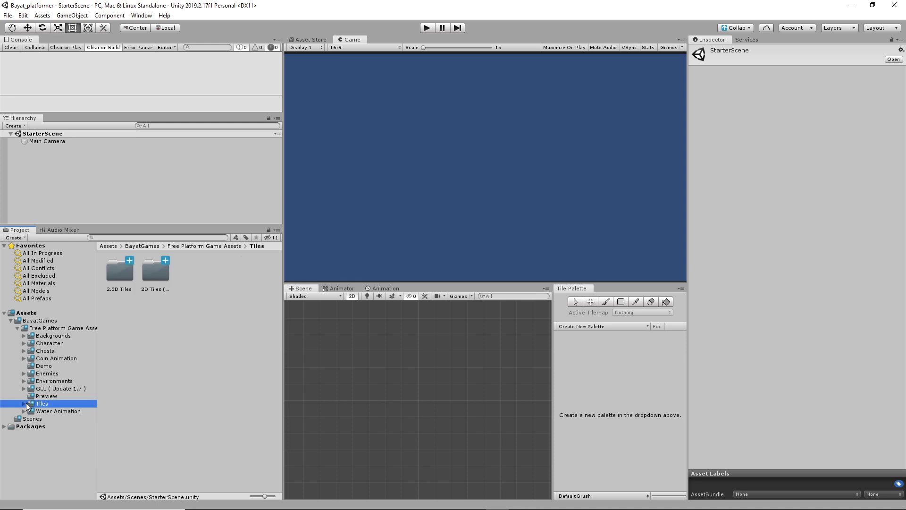
click(23, 403)
click(41, 419)
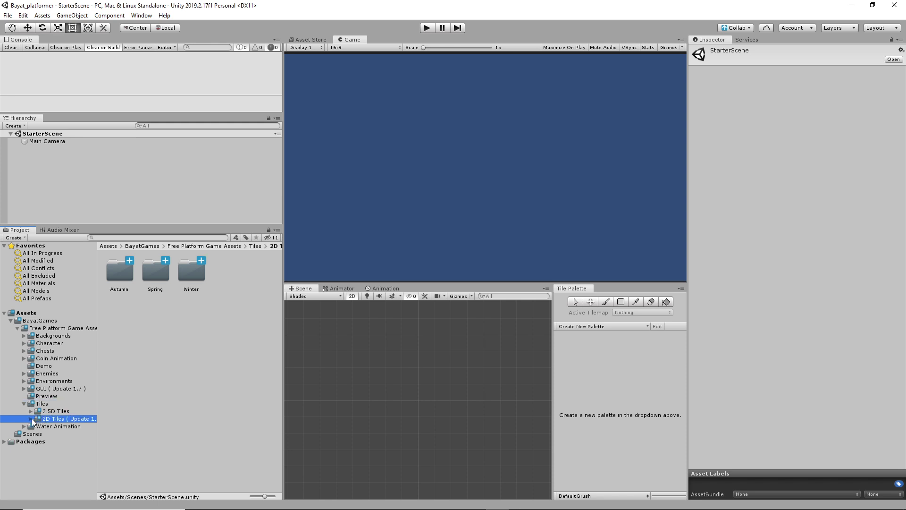
click(30, 419)
click(50, 426)
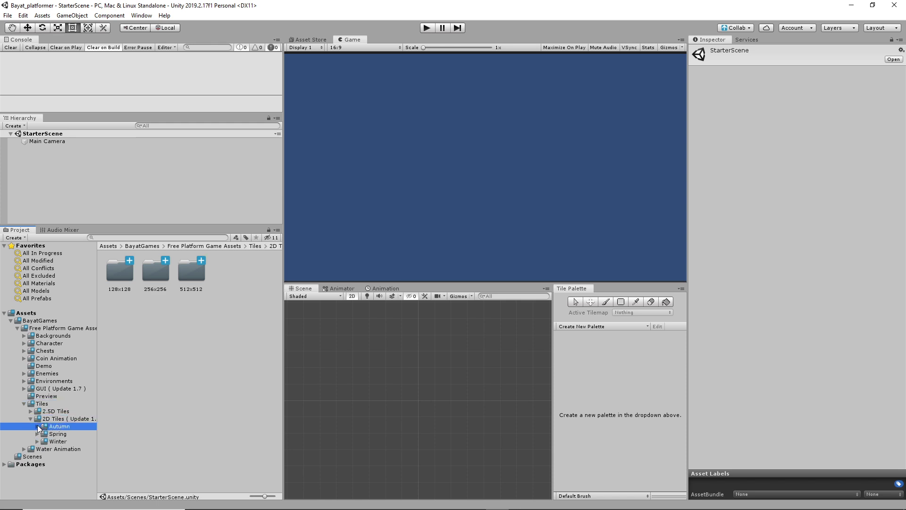
click(37, 426)
click(50, 434)
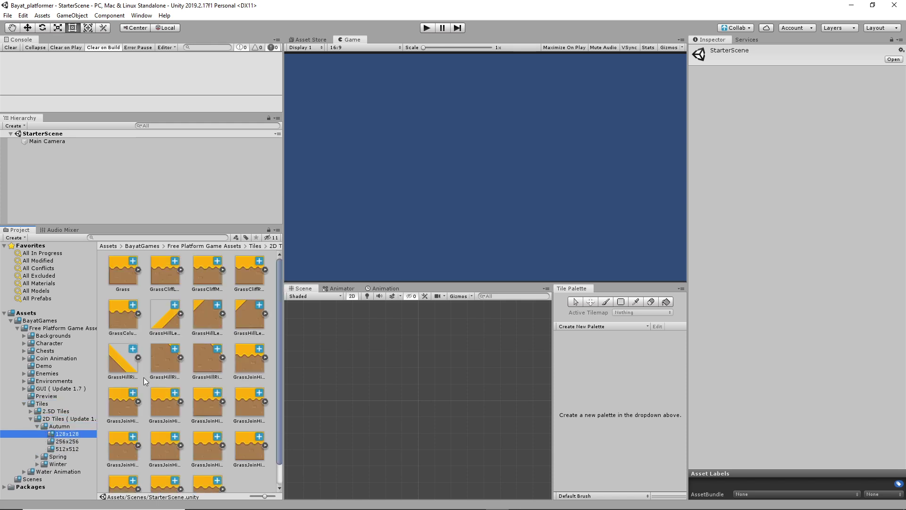
Step: Compare the Spring 128x128 green grass tiles with the Winter 128x128 snowy tiles
click(38, 457)
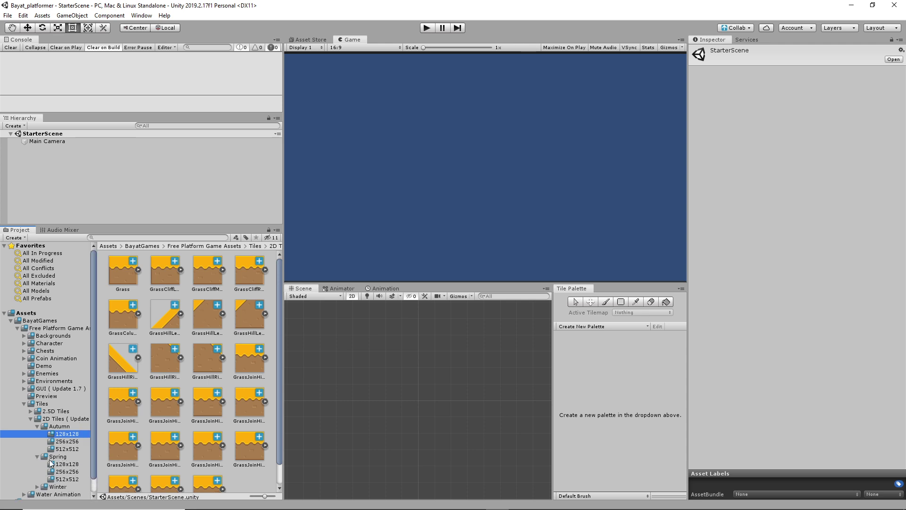
click(53, 464)
scroll(234, 391, down, 1)
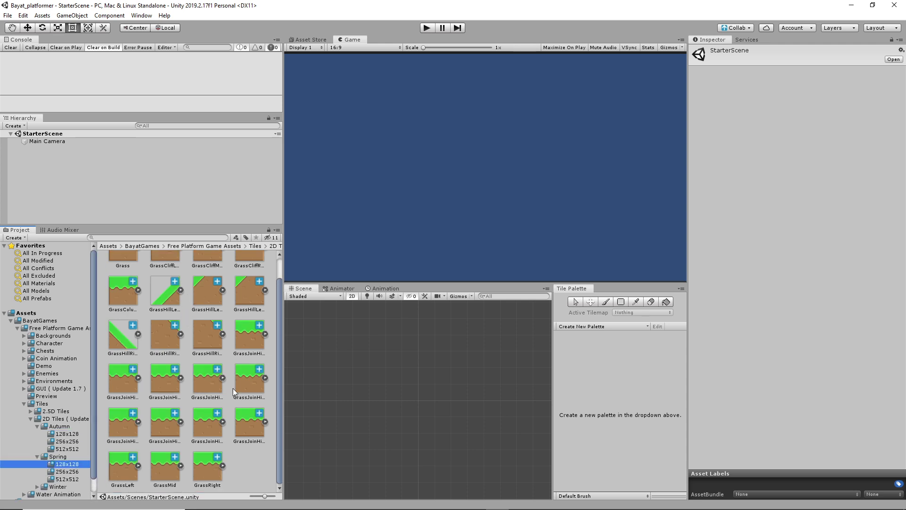
scroll(42, 469, down, 1)
click(37, 473)
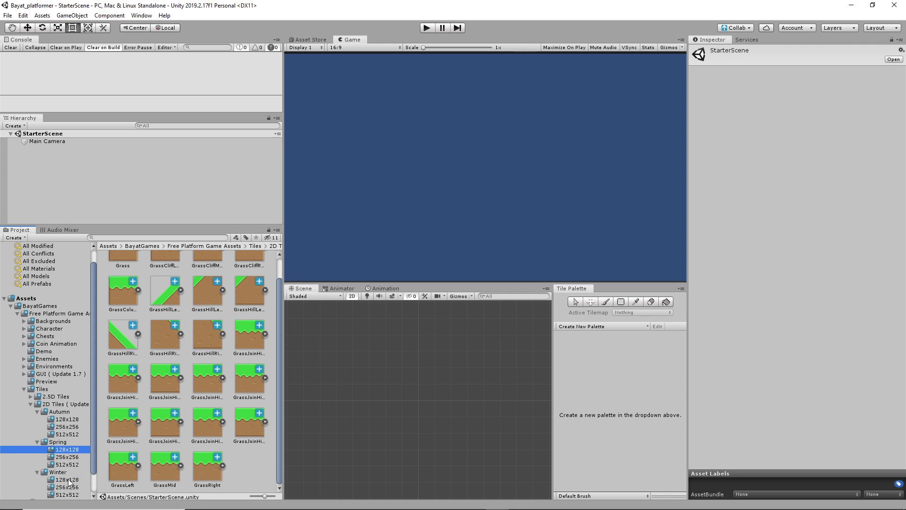
click(69, 480)
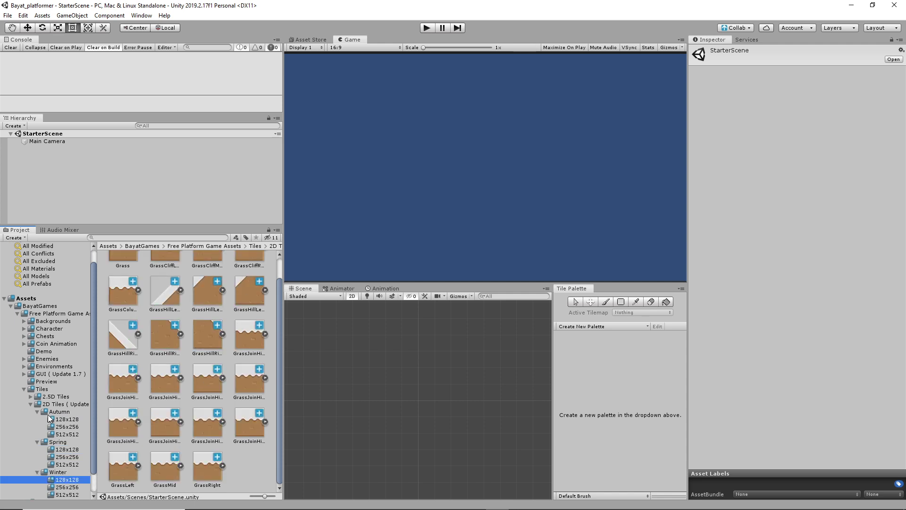
scroll(55, 478, down, 3)
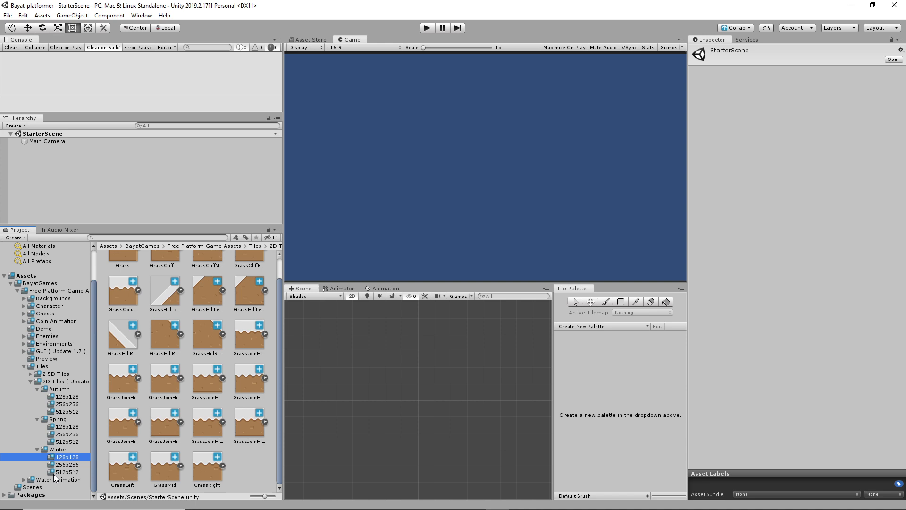
Step: Expand Water Animation and view its 2.5D View and 2D View size folders
click(24, 480)
click(55, 487)
scroll(55, 486, down, 2)
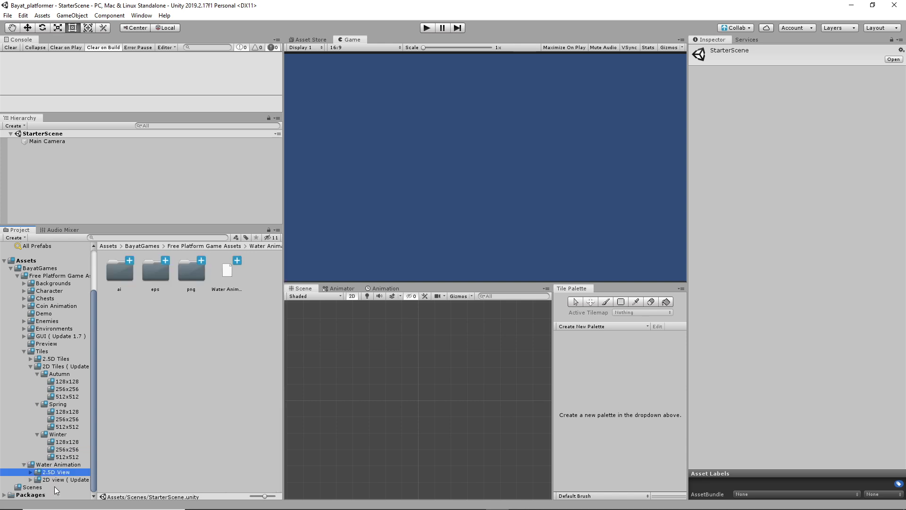
click(63, 478)
Step: Open the 128x128 2D water tiles, then collapse 2D Tiles, Tiles and Water Animation
double_click(122, 273)
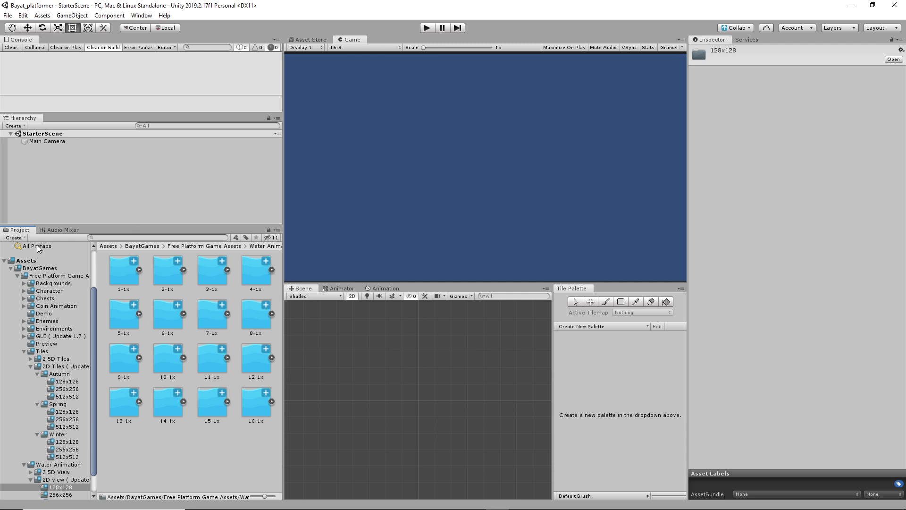
click(30, 366)
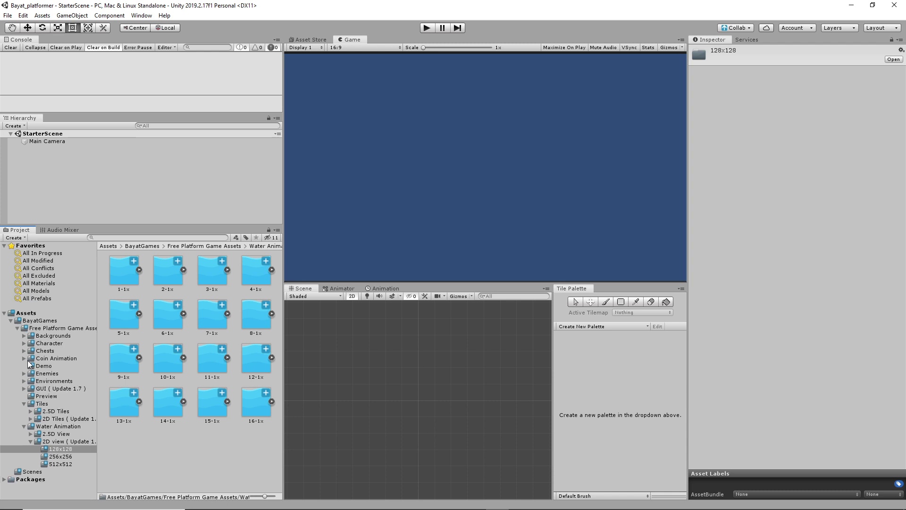
click(23, 403)
click(24, 412)
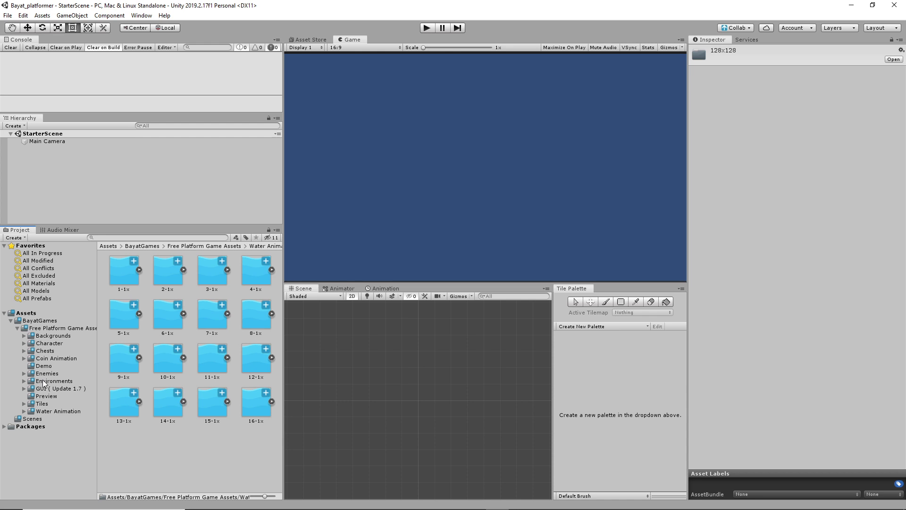
Step: Expand Tiles > 2D Tiles and view the Spring 128x128 grass tiles
click(42, 404)
click(23, 404)
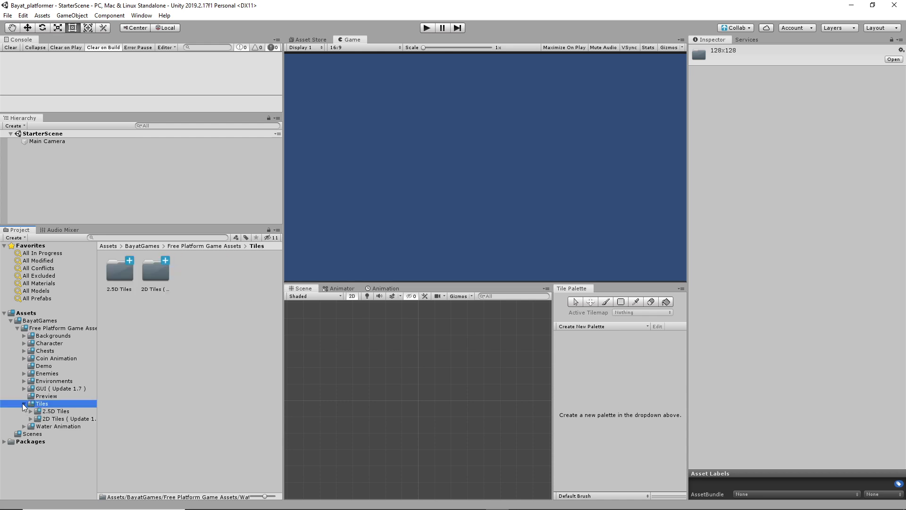
click(53, 419)
alt+click(31, 418)
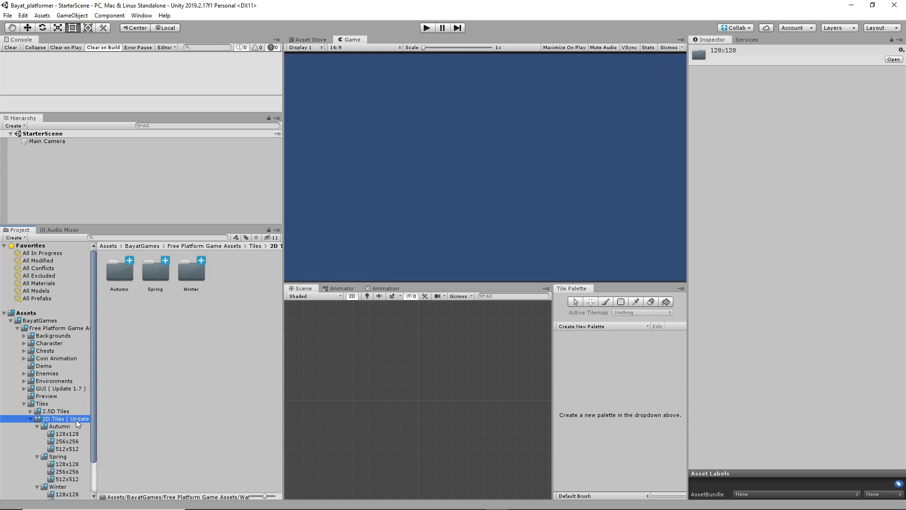
scroll(76, 421, down, 3)
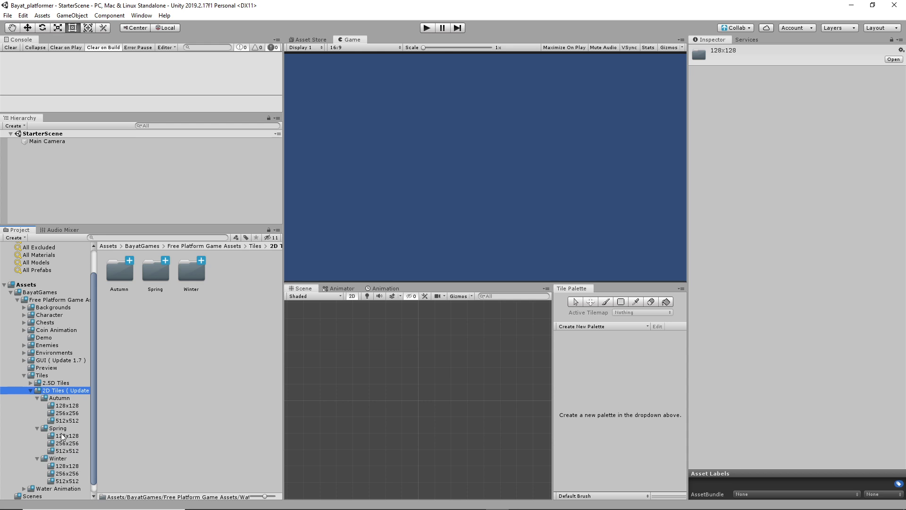
click(65, 435)
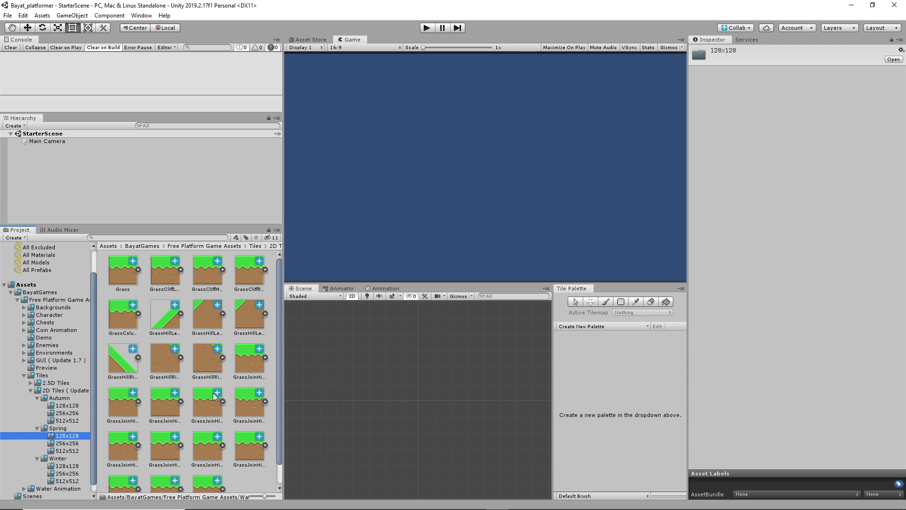
scroll(279, 459, down, 2)
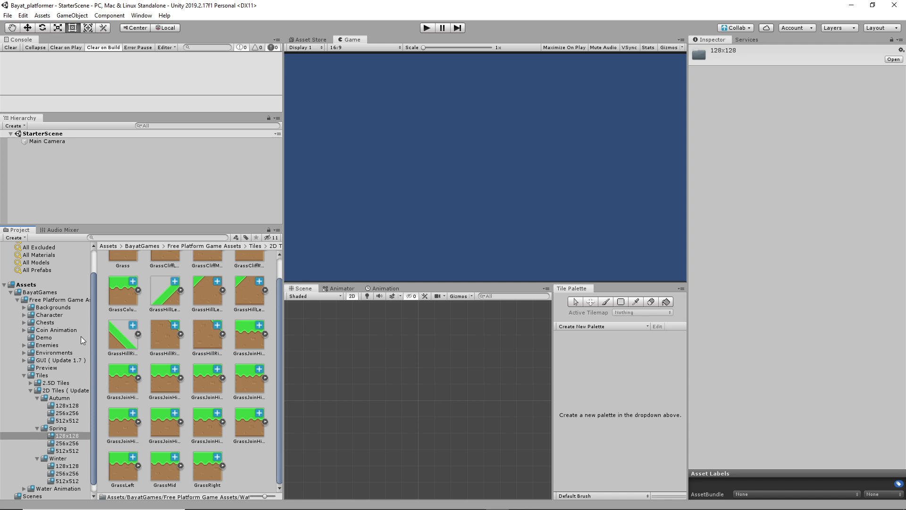
Step: Browse the Environments png folders and open the 2048x2048 environment images
click(23, 353)
click(30, 360)
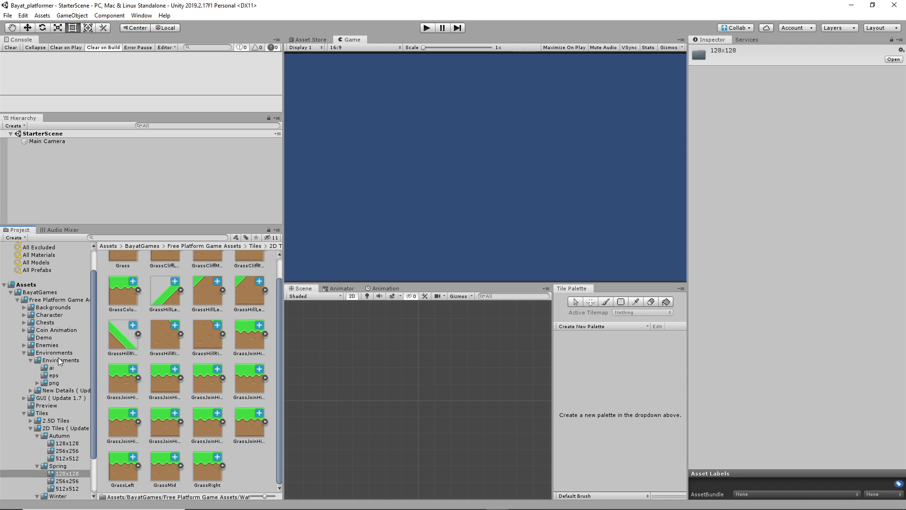
click(59, 360)
click(53, 382)
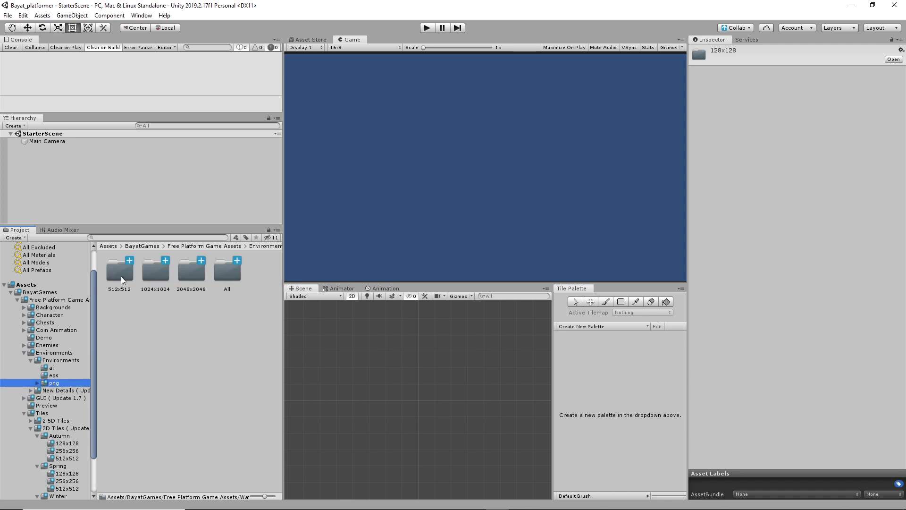
double_click(191, 272)
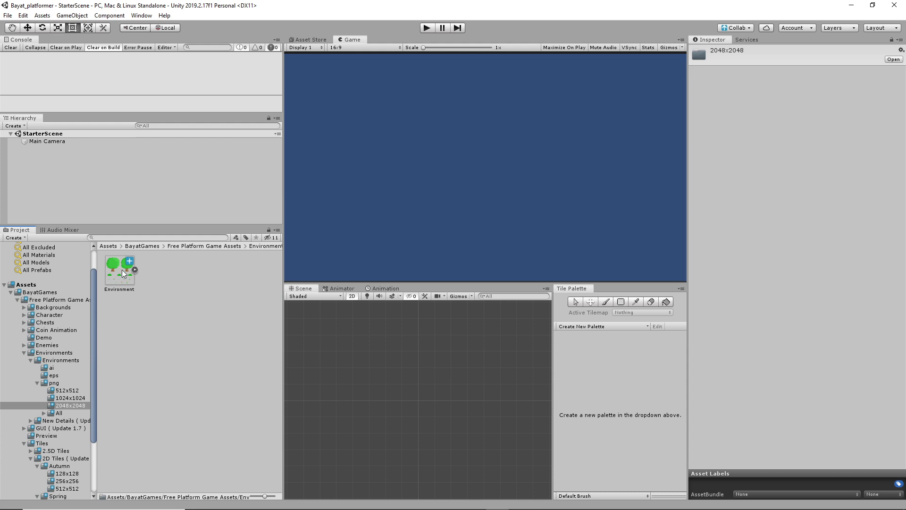
Step: Collapse the Environments folders and open Tiles > 2D Tiles > Autumn
click(38, 383)
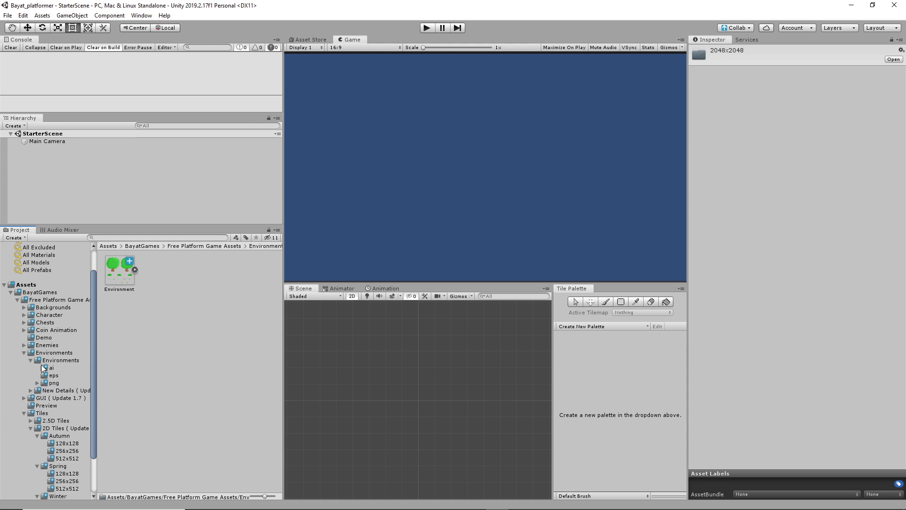
click(31, 360)
click(23, 352)
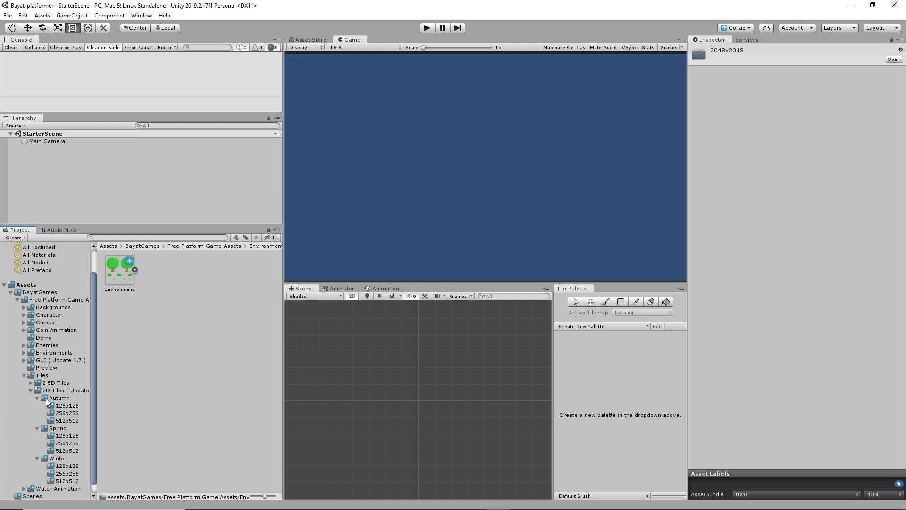
click(57, 391)
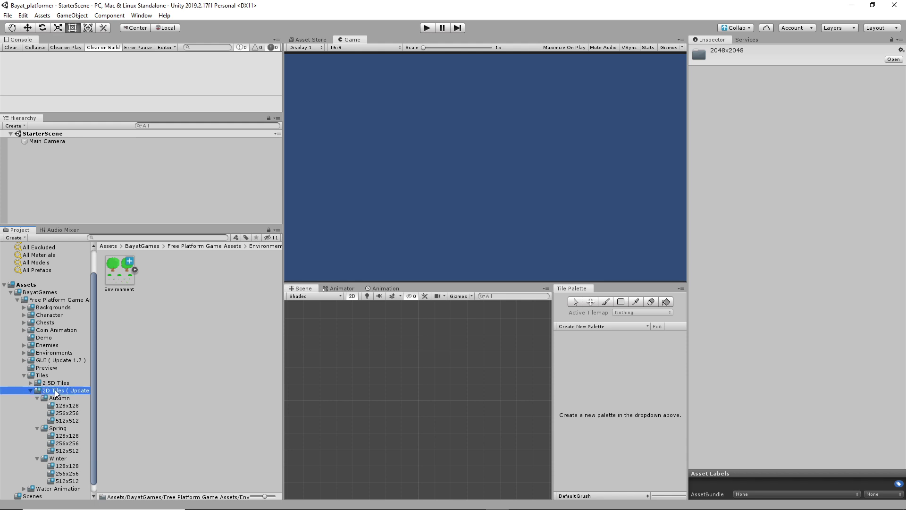
click(65, 399)
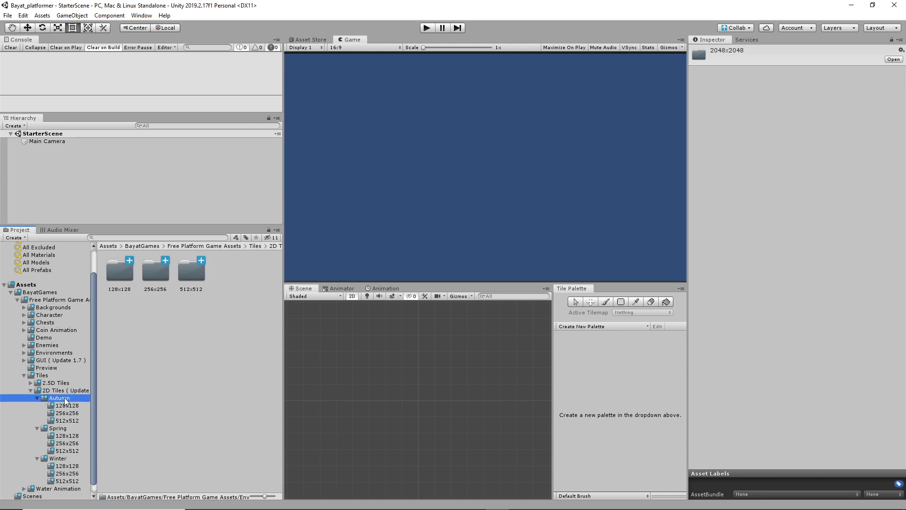
Step: Select the Spring 128x128 Grass tile and apply Pixels Per Unit 128 instead of 100
click(75, 405)
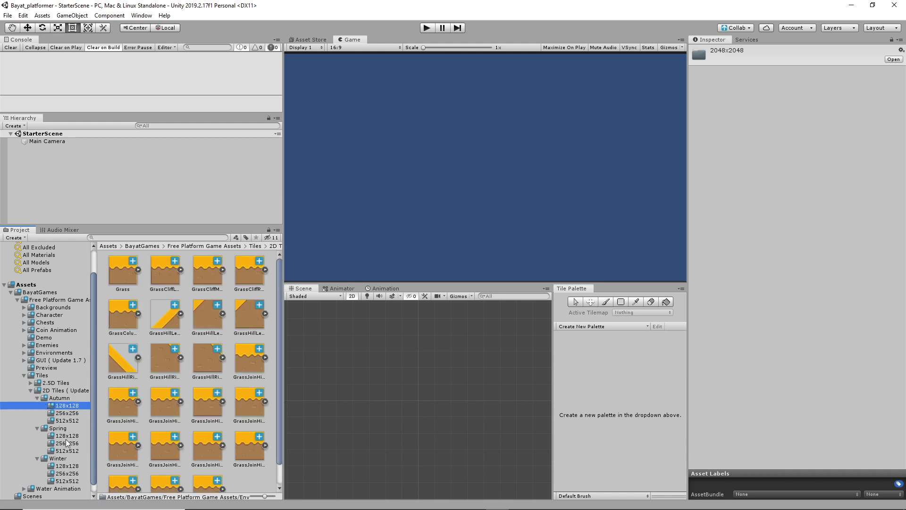
scroll(221, 400, down, 3)
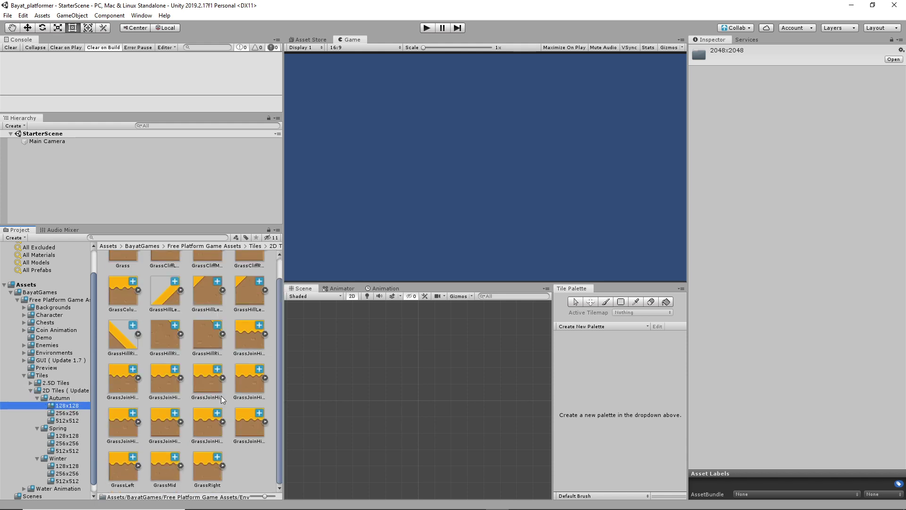
click(67, 436)
click(120, 273)
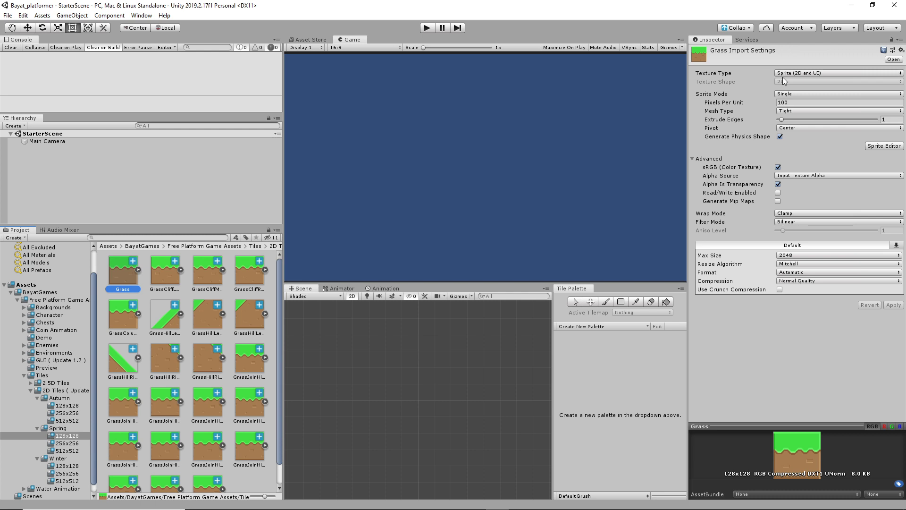
click(826, 102)
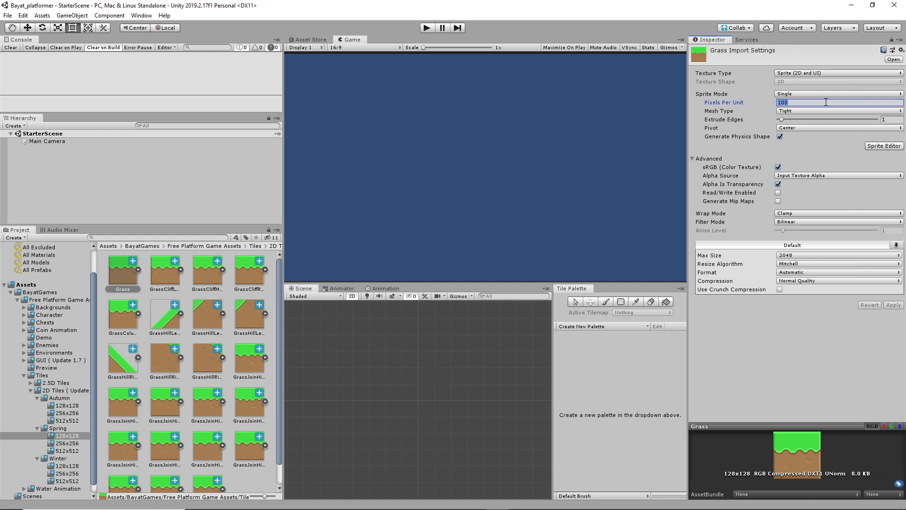
text(128)
click(895, 305)
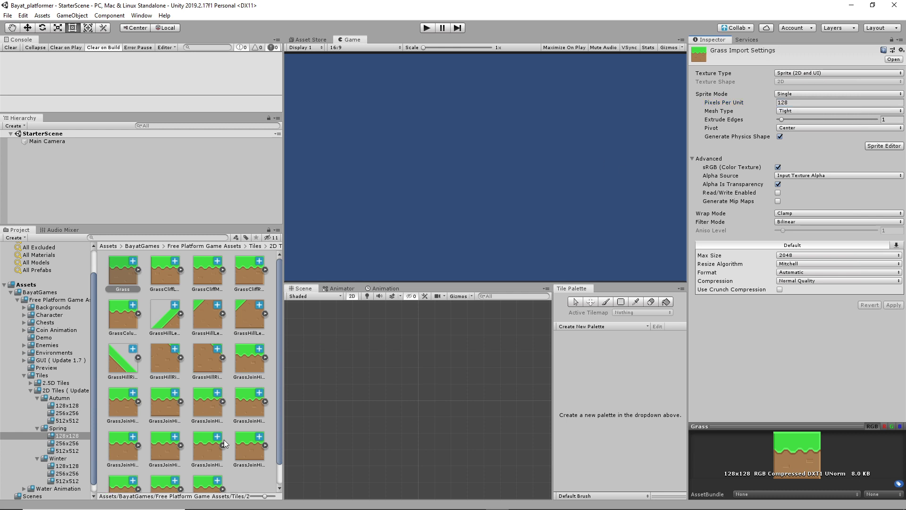
Step: Select all 23 Spring 128x128 tile textures and apply Pixels Per Unit 128 to them
shift+click(247, 454)
shift+click(212, 481)
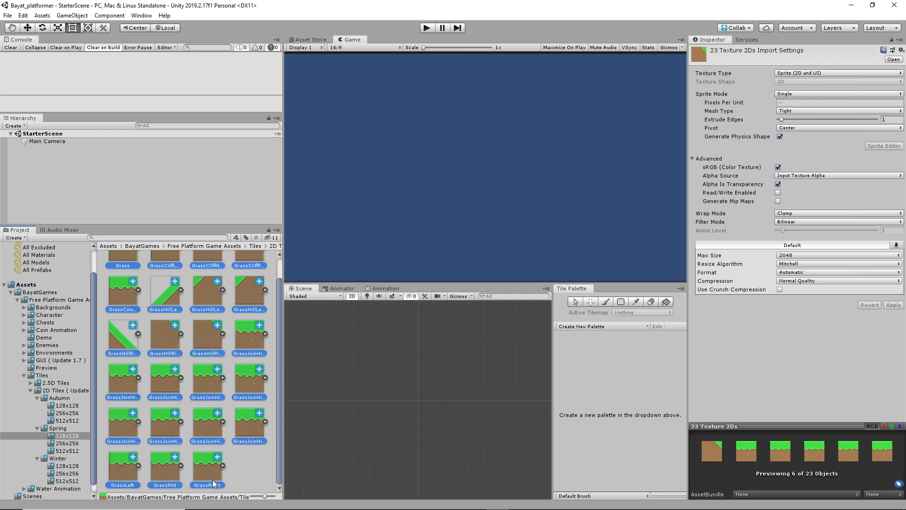
click(254, 429)
scroll(194, 355, up, 1)
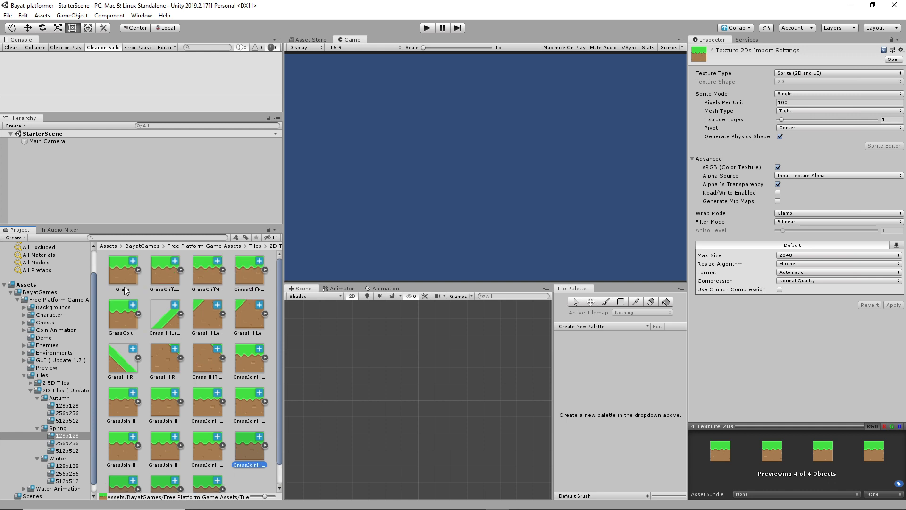
click(155, 338)
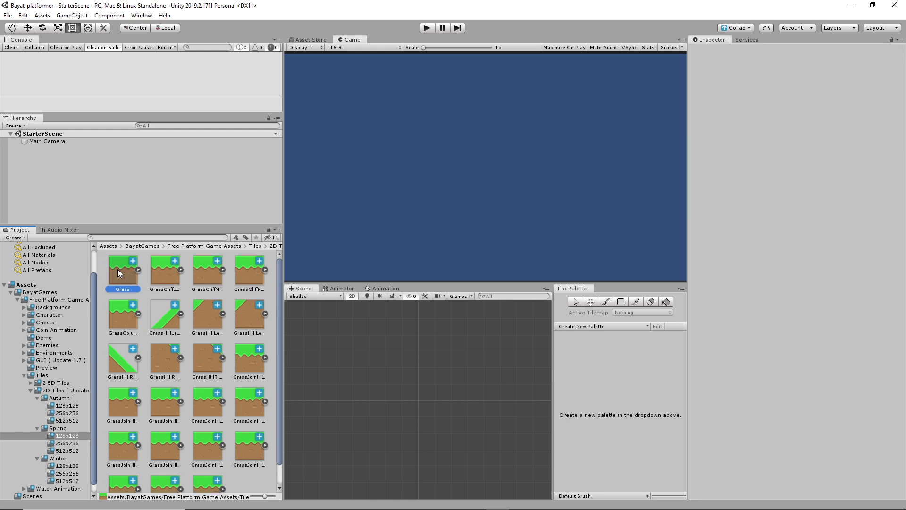
scroll(206, 446, down, 1)
shift+click(205, 469)
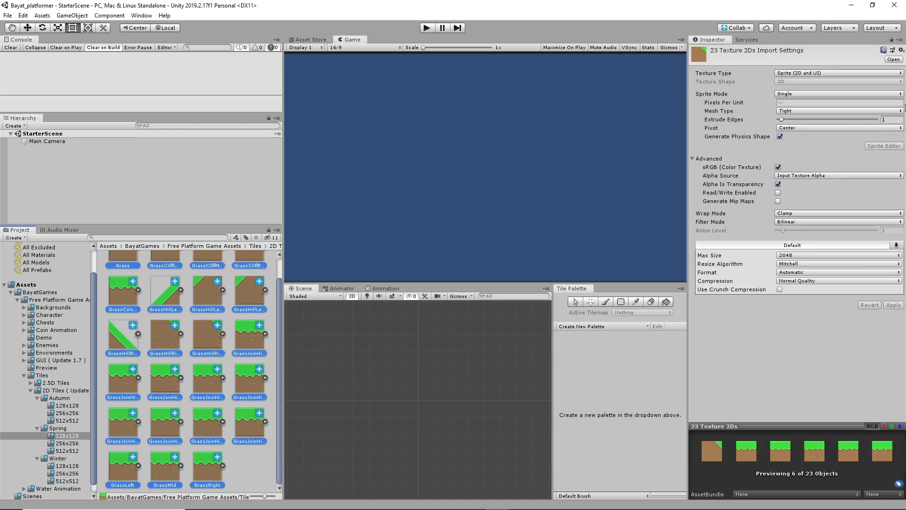
click(797, 100)
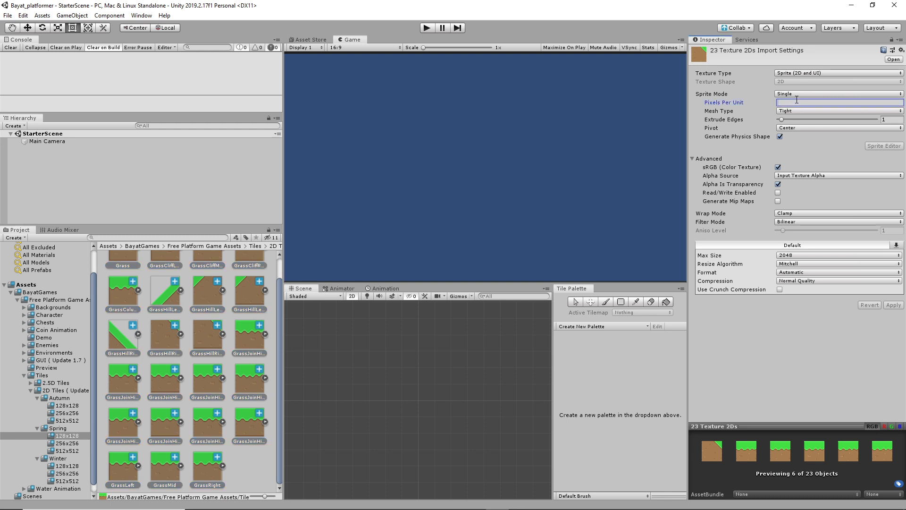
text(128)
click(881, 305)
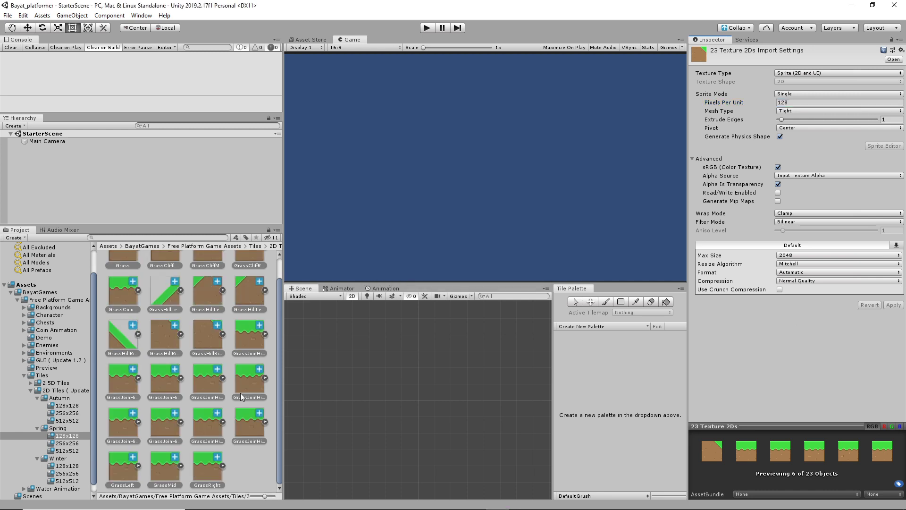
scroll(222, 388, up, 1)
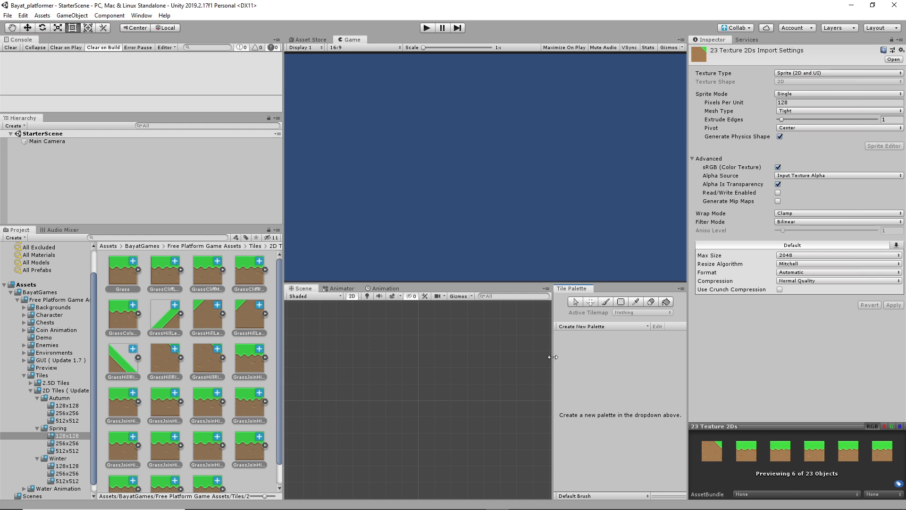
Step: Widen the Tile Palette and create a new palette named SpringGround
drag(552, 356, 480, 352)
click(553, 326)
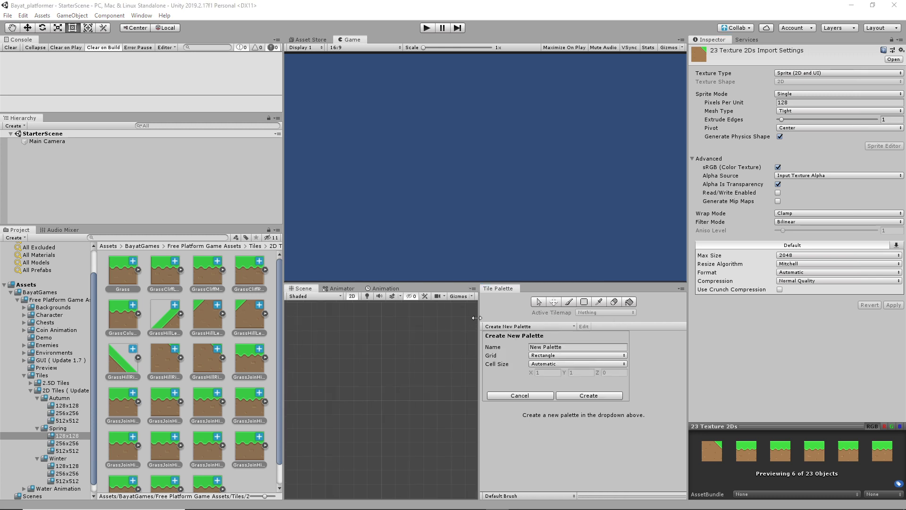
click(553, 346)
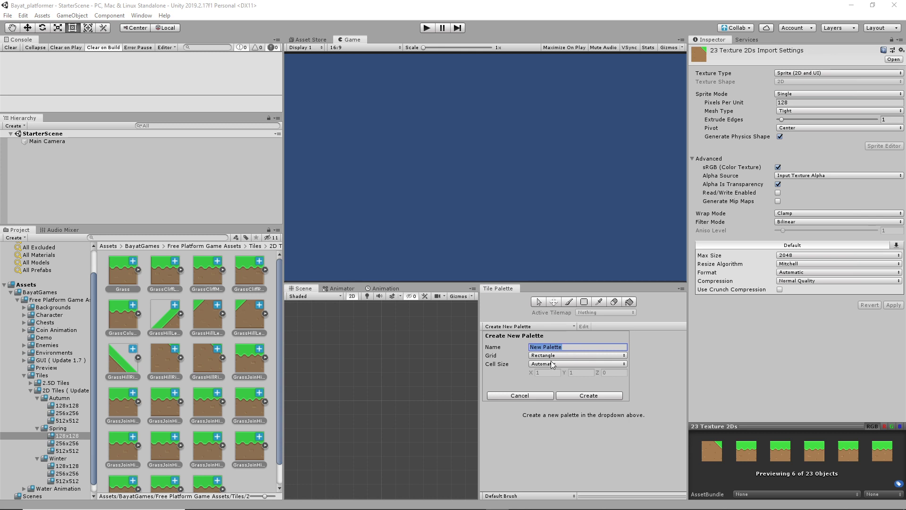
text(SpringGround)
click(569, 395)
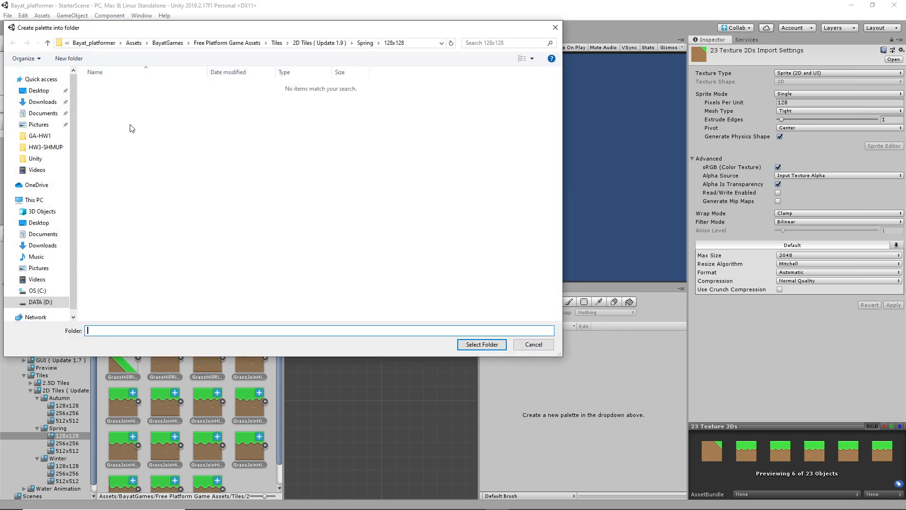
Step: Make a Palettes folder inside BayatGames and save the palette there
click(168, 43)
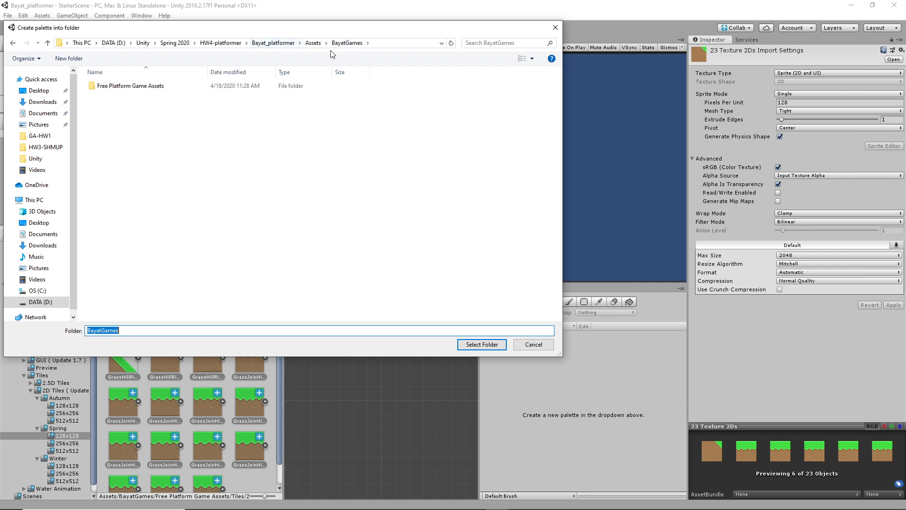
click(315, 44)
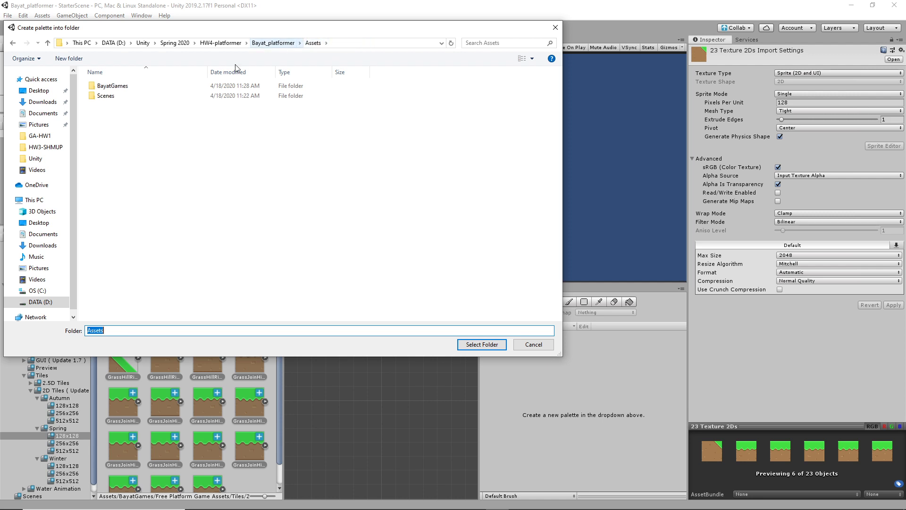
double_click(120, 86)
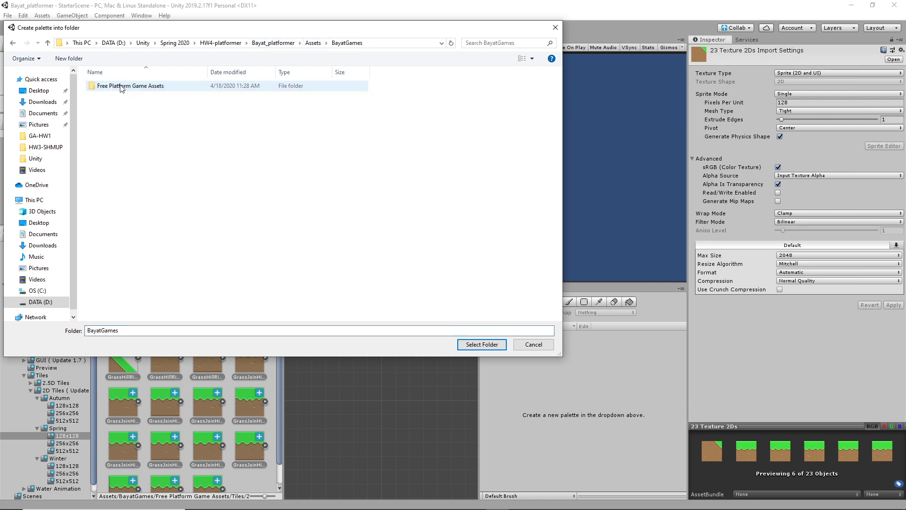
right_click(141, 210)
mouse_move(176, 358)
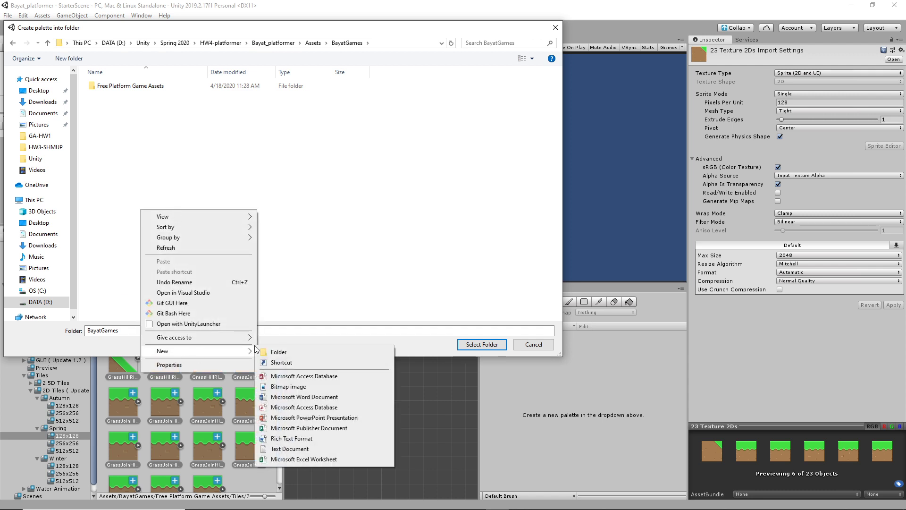
click(289, 352)
text(P)
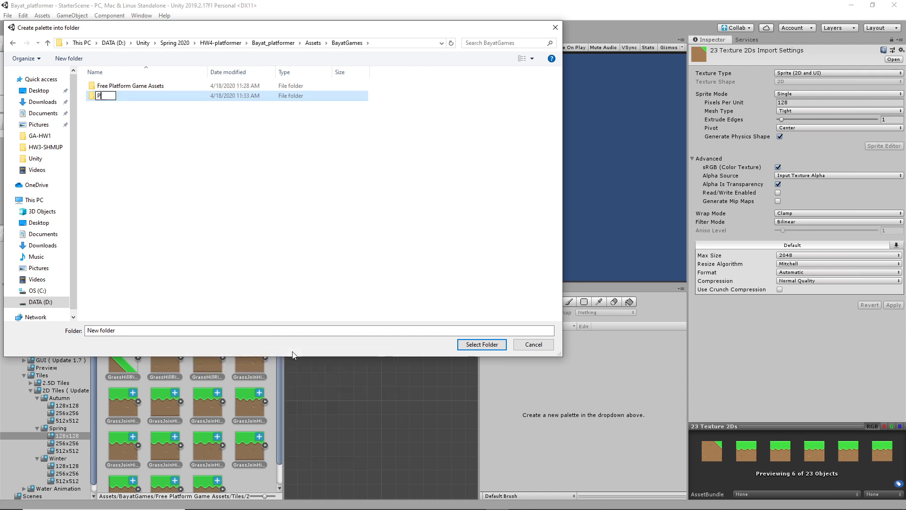
text(alettes)
key(Return)
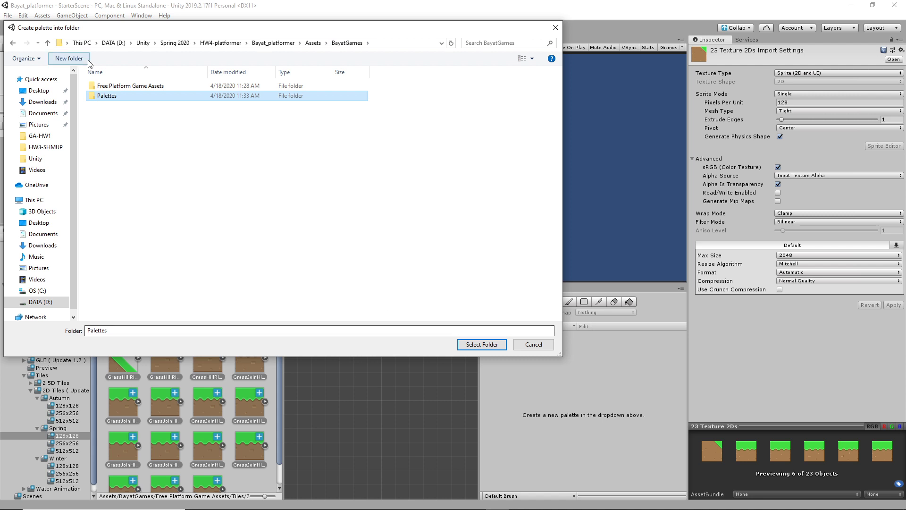
click(481, 344)
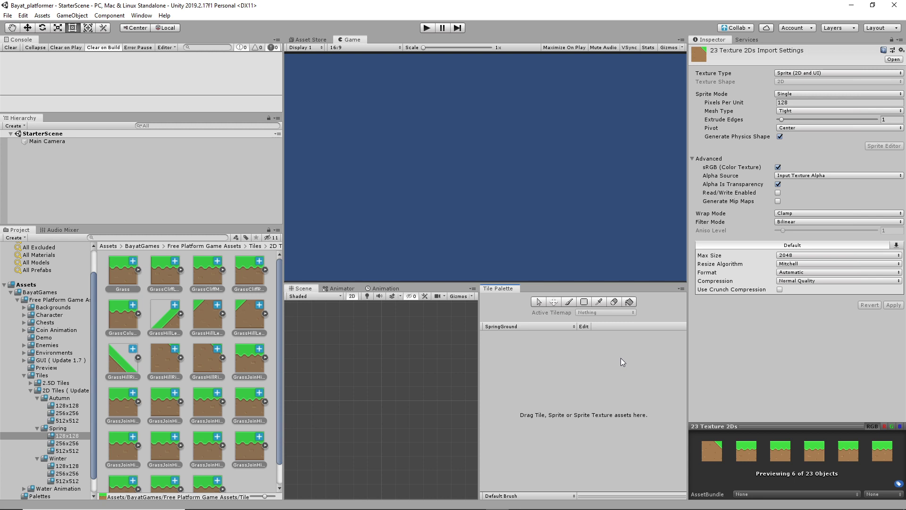
Step: With SpringGround active, drag all 23 Spring 128x128 grass tile sprites into the palette
click(493, 327)
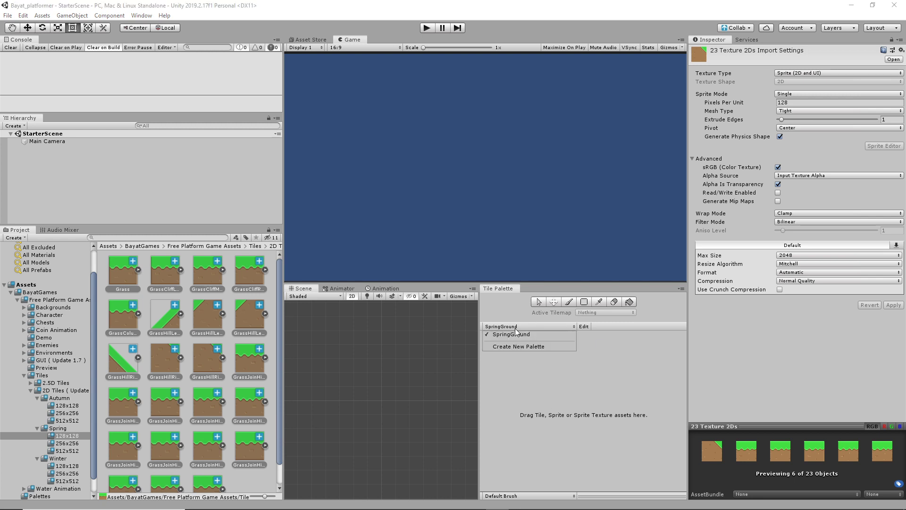
click(505, 336)
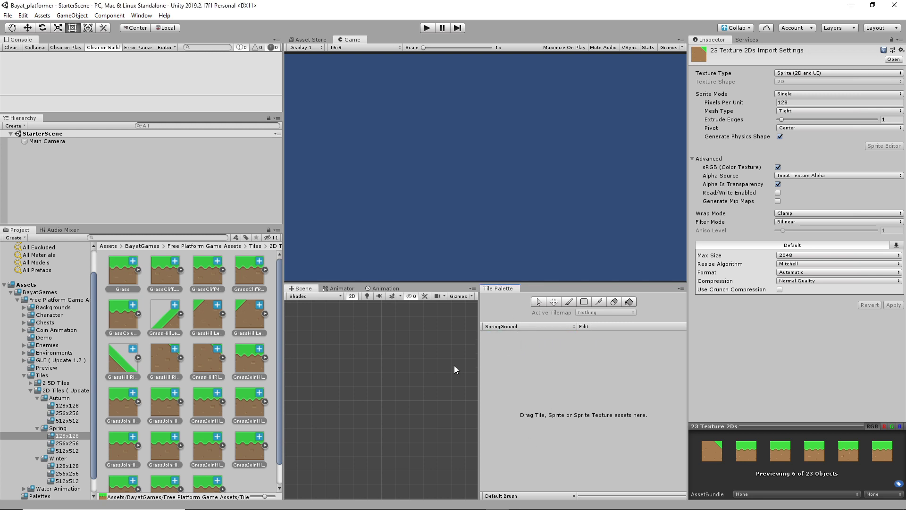
click(117, 267)
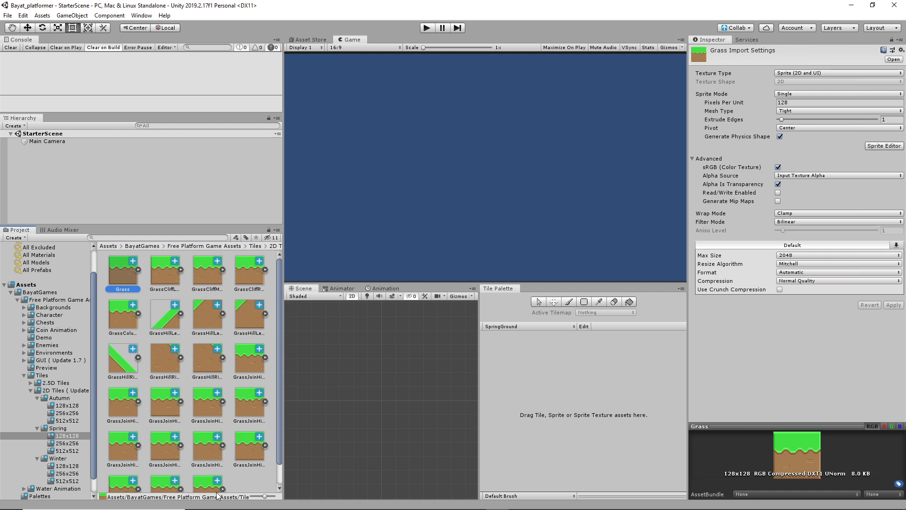
click(240, 478)
click(207, 482)
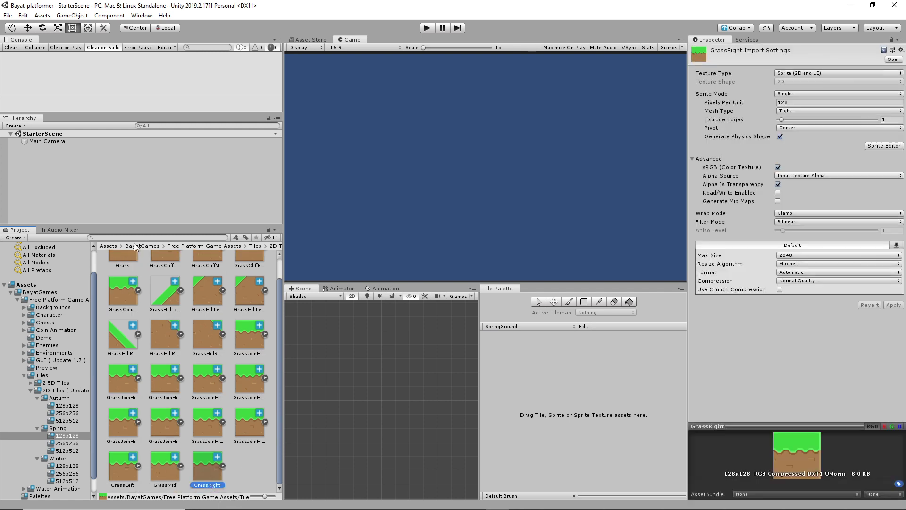
key(ctrl+a)
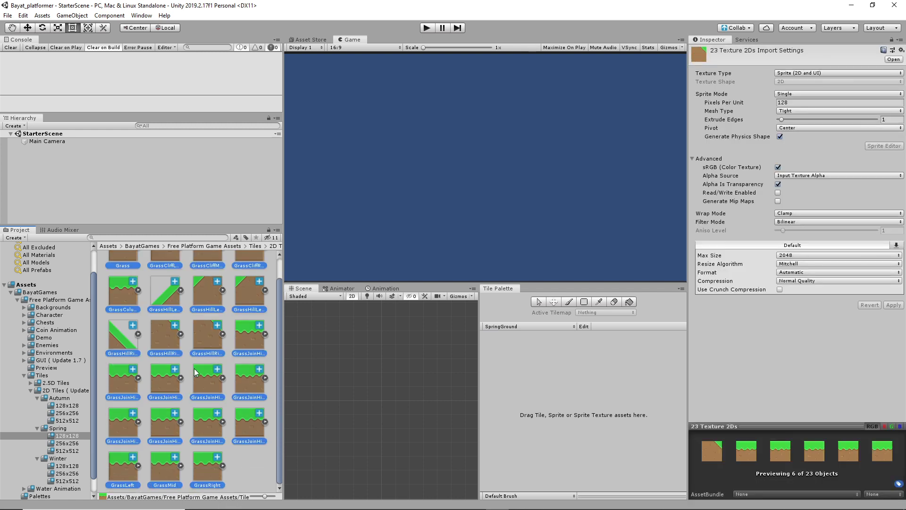
drag(243, 421, 551, 375)
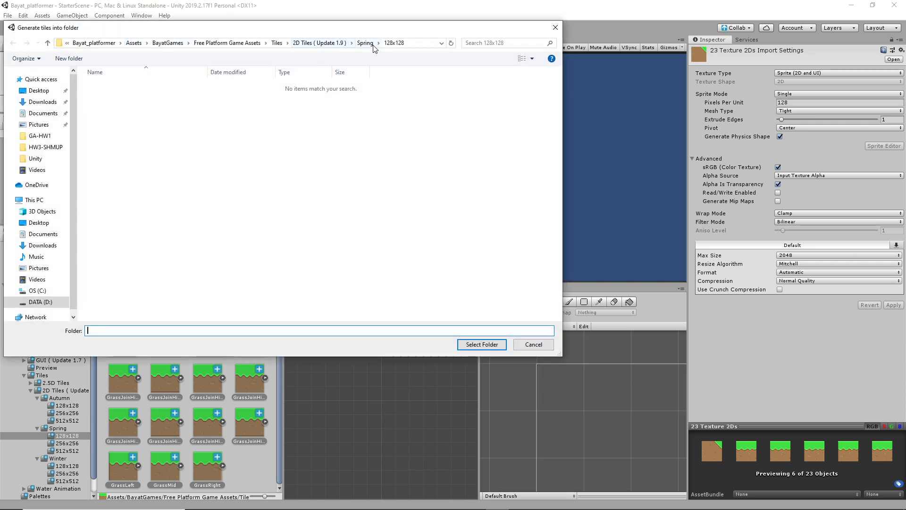
Step: Save the generated tile assets into the BayatGames > Palettes folder
click(166, 43)
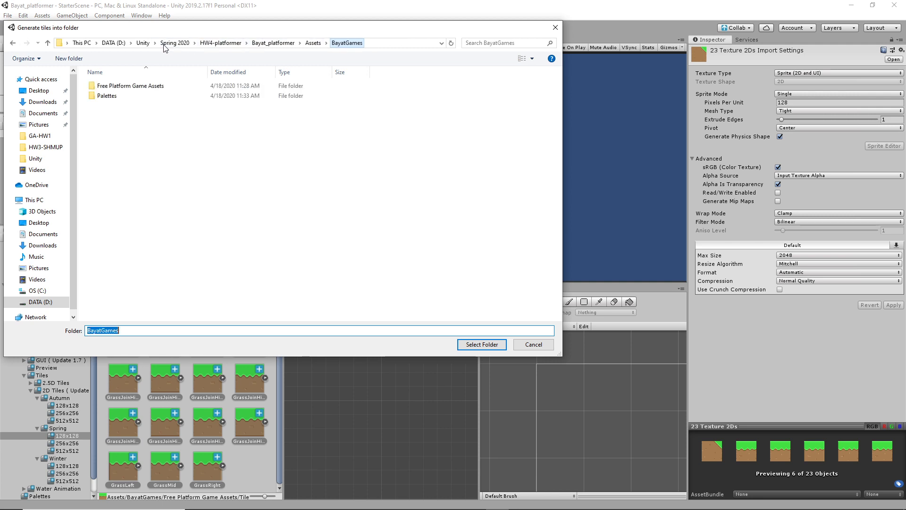
double_click(112, 98)
click(479, 344)
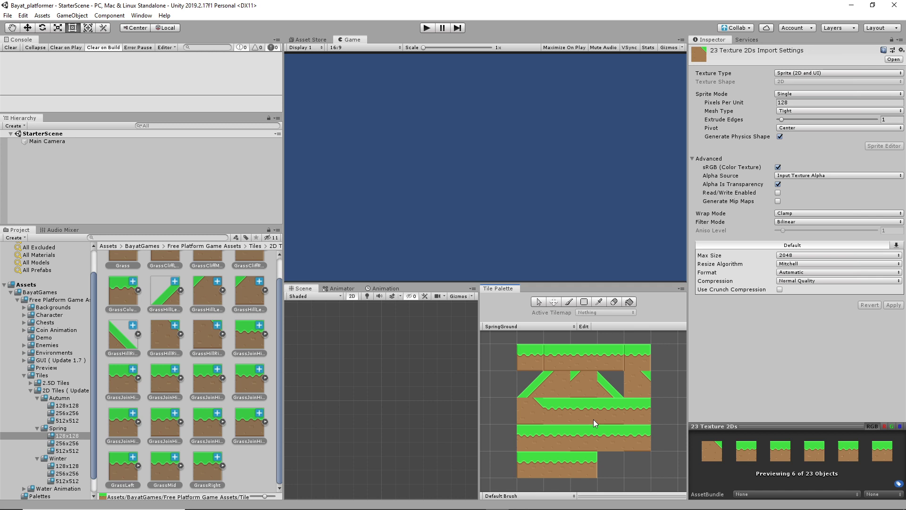
Step: Widen the Game and Scene views and try the paint and box-fill tools on a middle grass tile
click(520, 367)
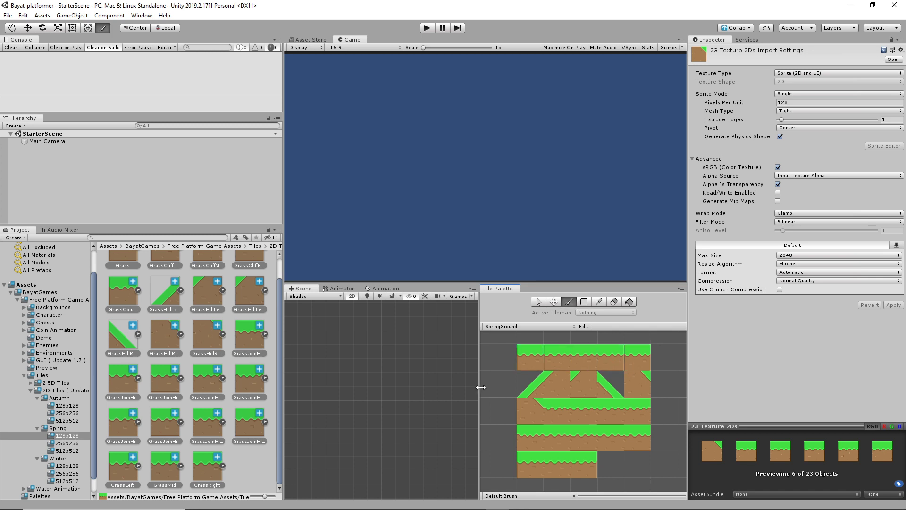
mouse_move(480, 387)
mouse_down()
mouse_move(557, 386)
mouse_move(478, 385)
mouse_up()
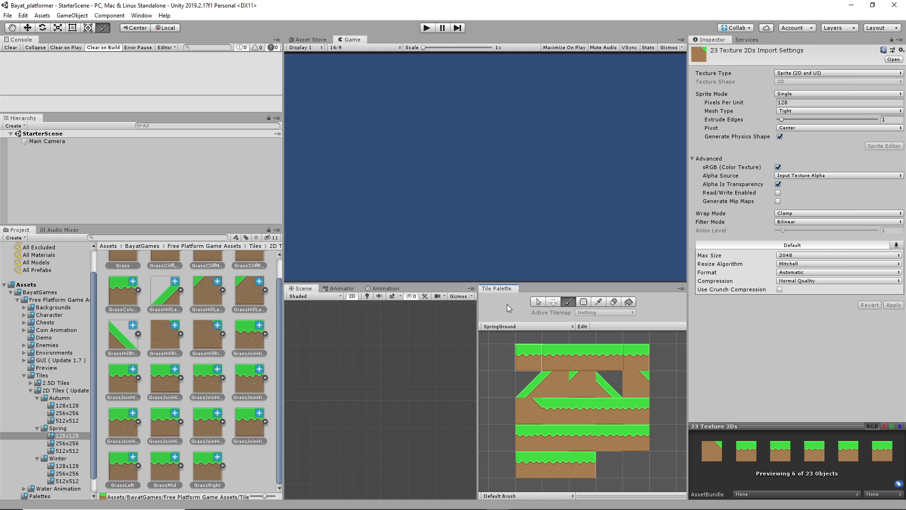
click(351, 378)
drag(283, 337, 172, 337)
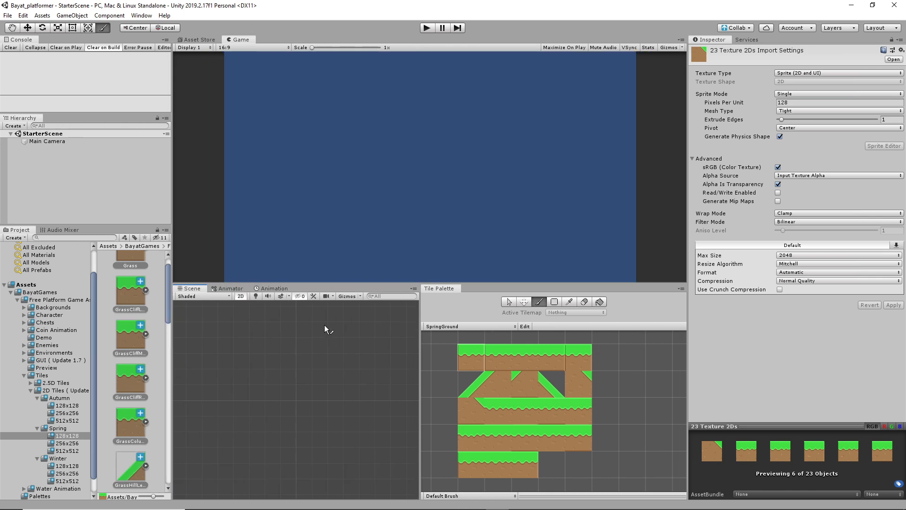
click(554, 301)
click(524, 355)
drag(420, 317, 512, 318)
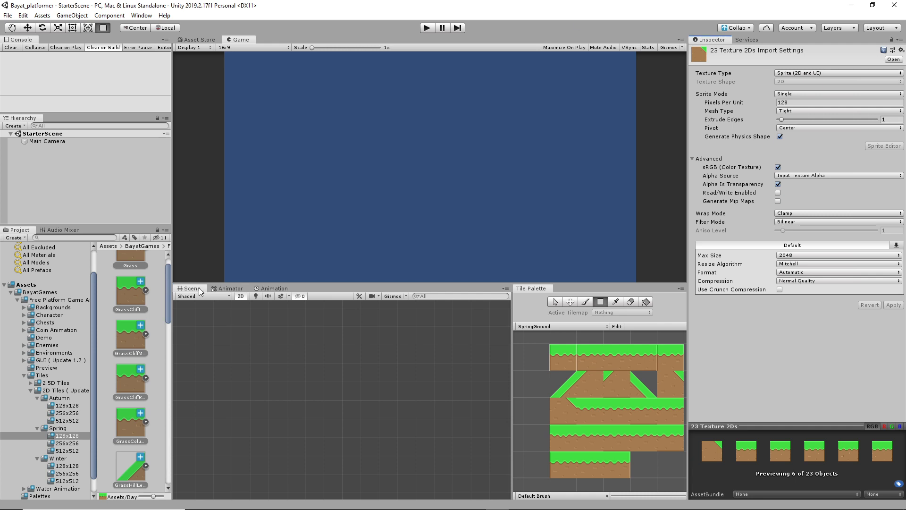
Step: Glance at the Asset Store, pick the diagonal slope tile, and widen the Project panel
click(211, 39)
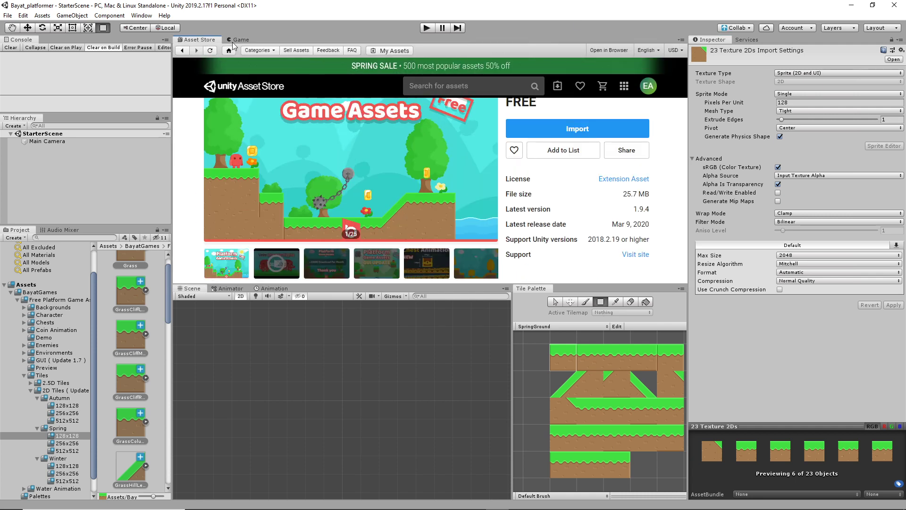
click(236, 40)
click(565, 384)
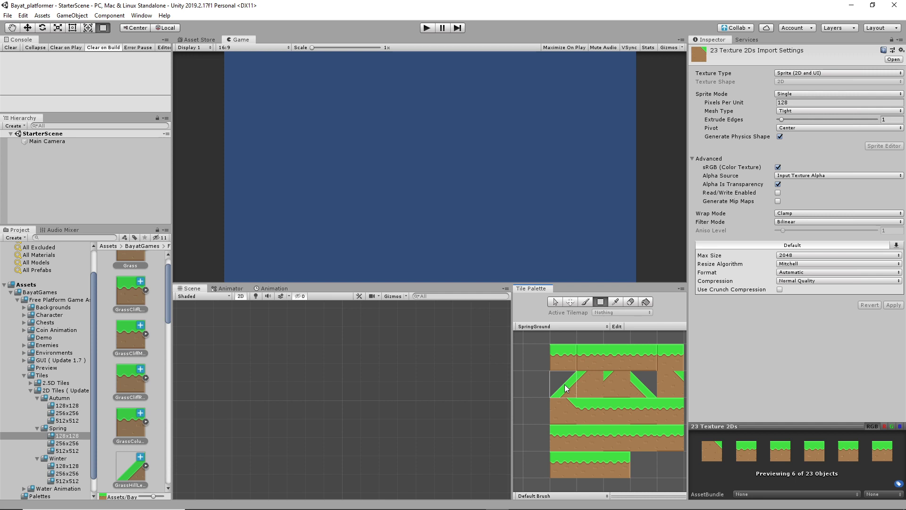
click(586, 302)
click(288, 390)
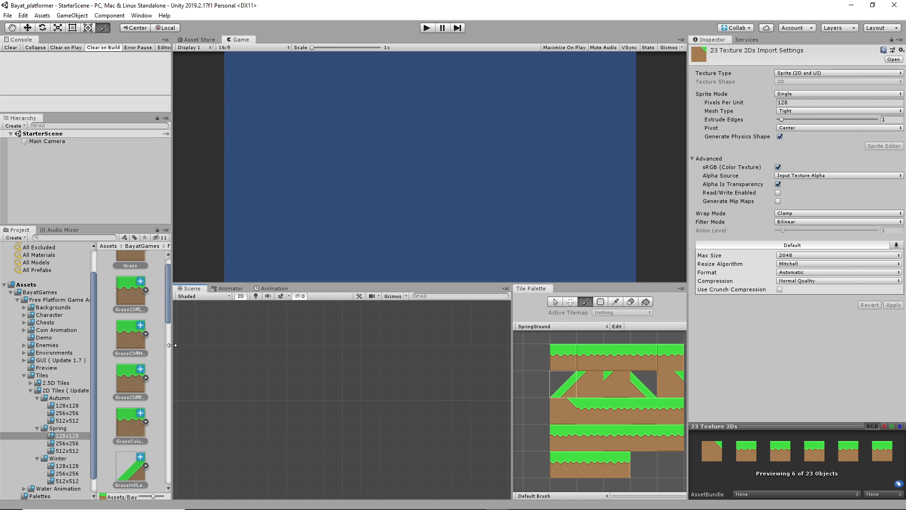
drag(171, 345, 258, 344)
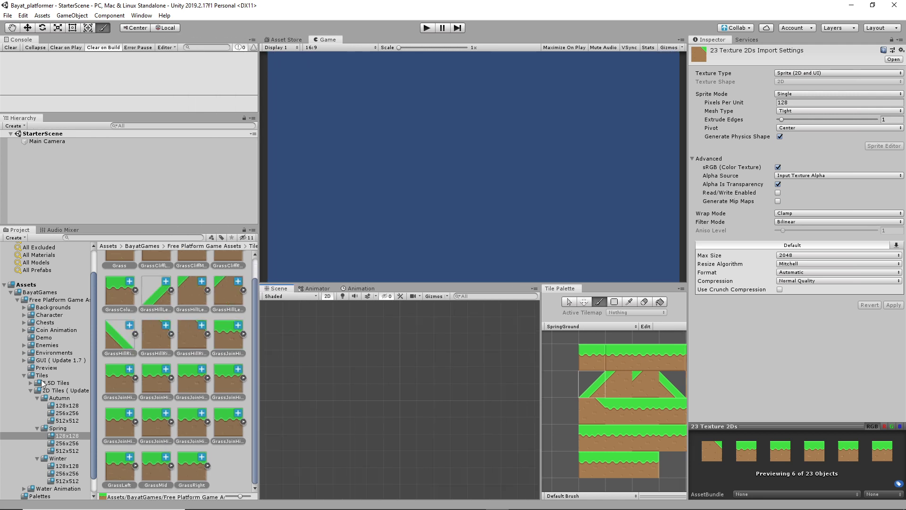
Step: Browse the Project window to Assets > Scenes and select StarterScene
click(31, 376)
click(18, 301)
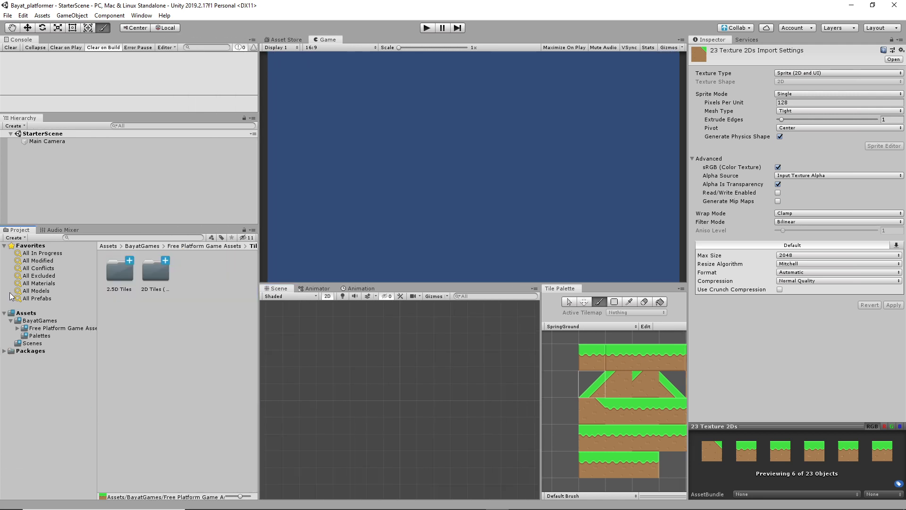
click(32, 343)
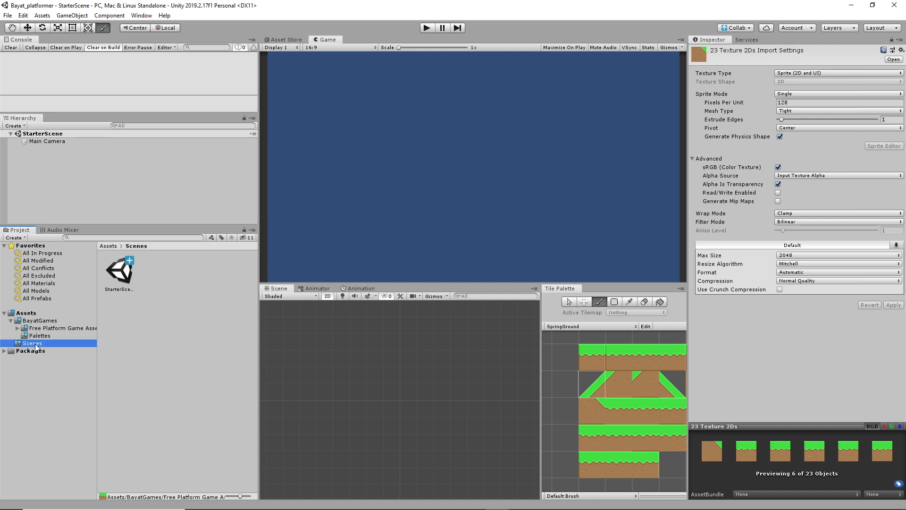
click(120, 273)
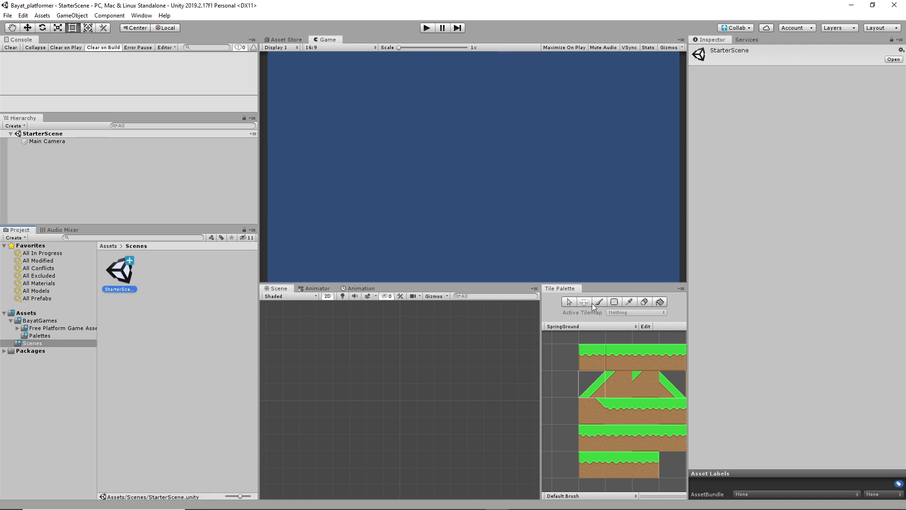
Step: Try the paint, erase, flood-fill and select tools, and turn on Scene view Gizmos for the camera frame
click(594, 388)
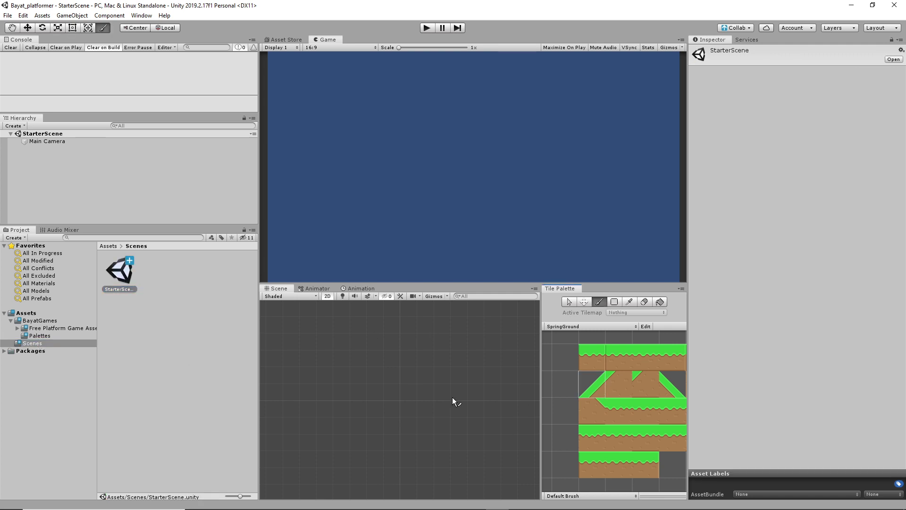
click(645, 302)
click(660, 302)
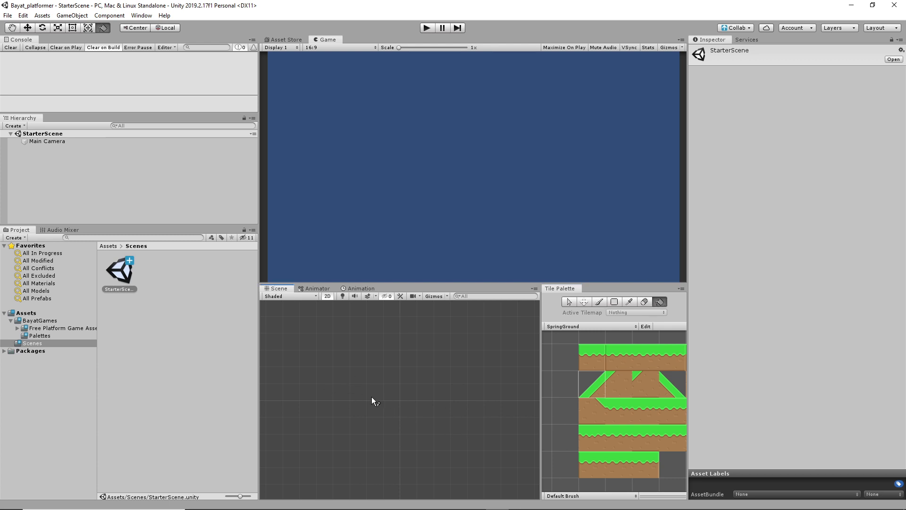
click(569, 302)
click(437, 296)
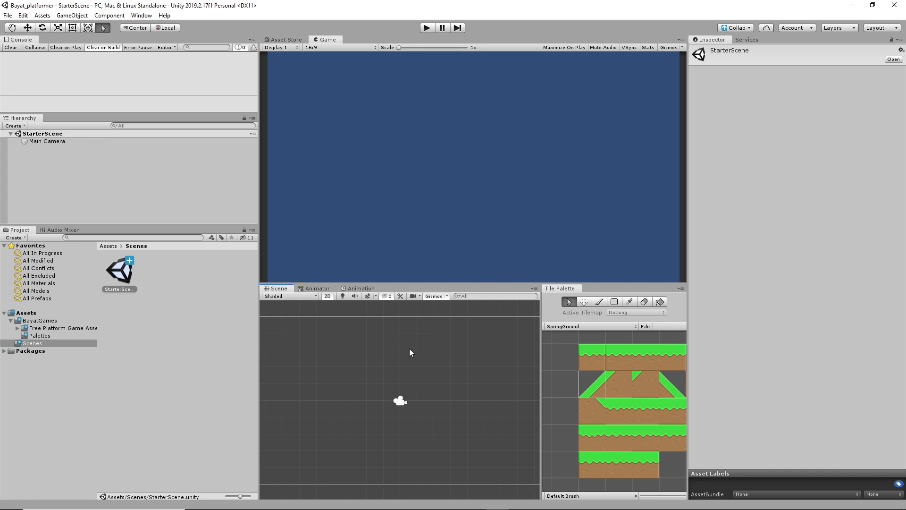
Step: Inspect the Grass tile and Main Camera settings, then reselect the StarterScene root
click(594, 358)
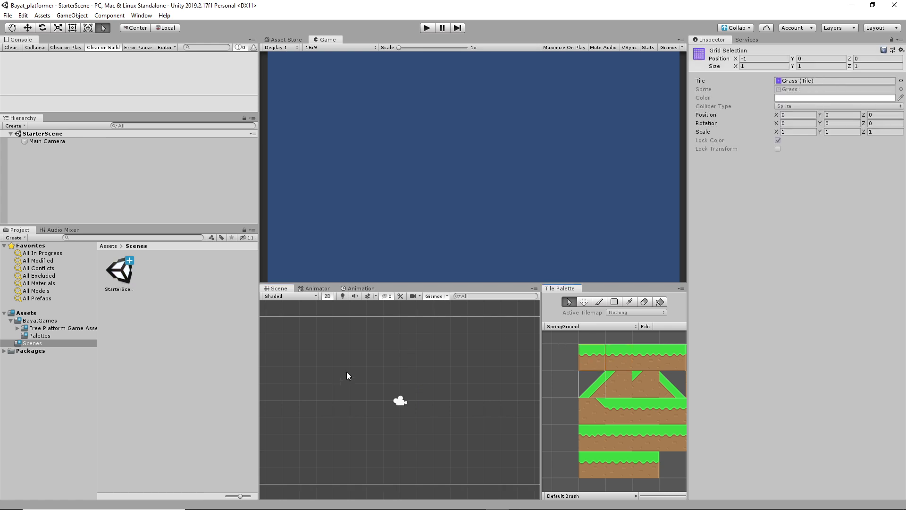
click(55, 141)
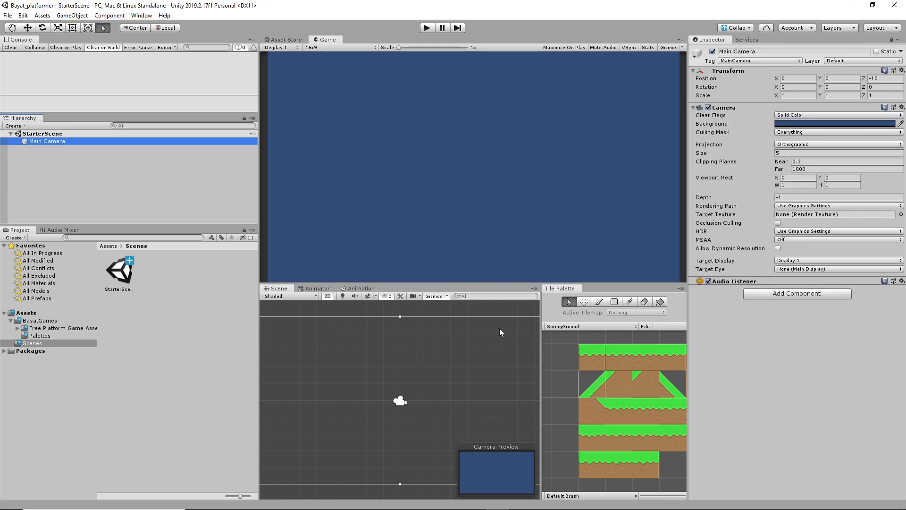
click(24, 135)
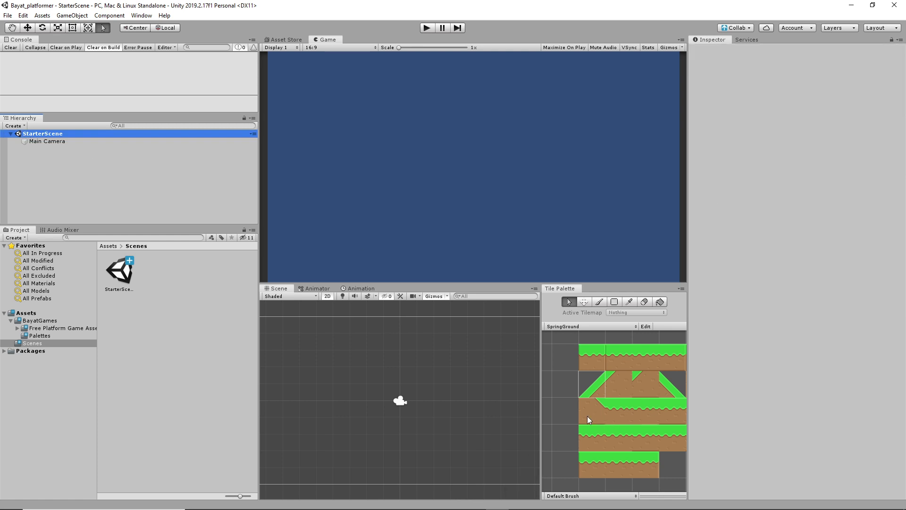
right_click(45, 161)
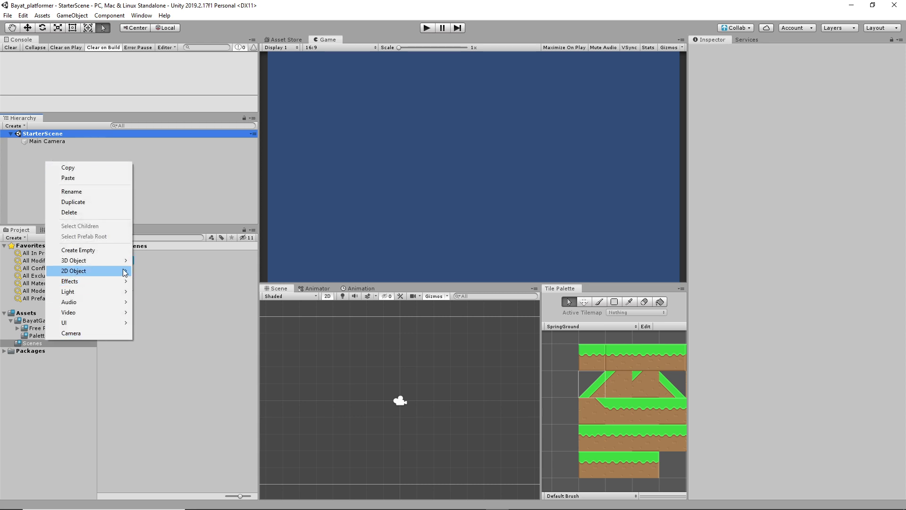
Step: Create a 2D Object > Tilemap, expand the new Grid and select its Tilemap child
mouse_move(125, 273)
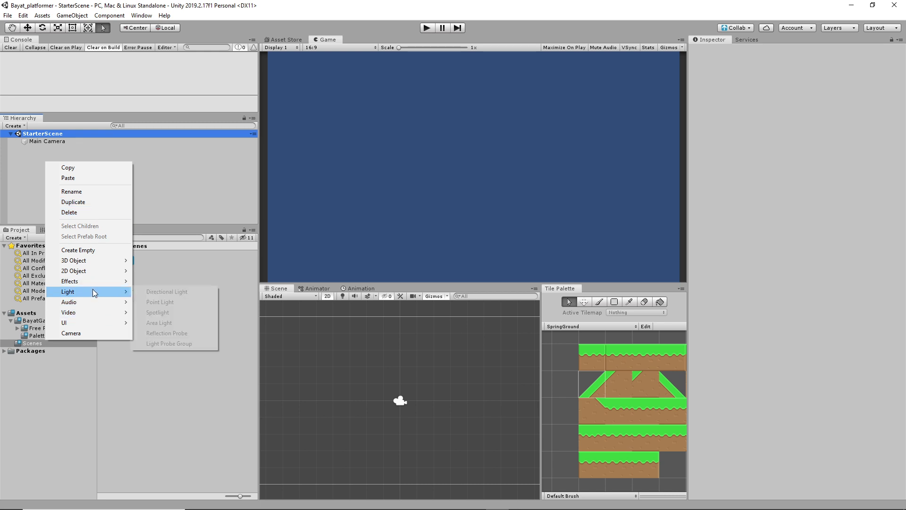
mouse_move(95, 272)
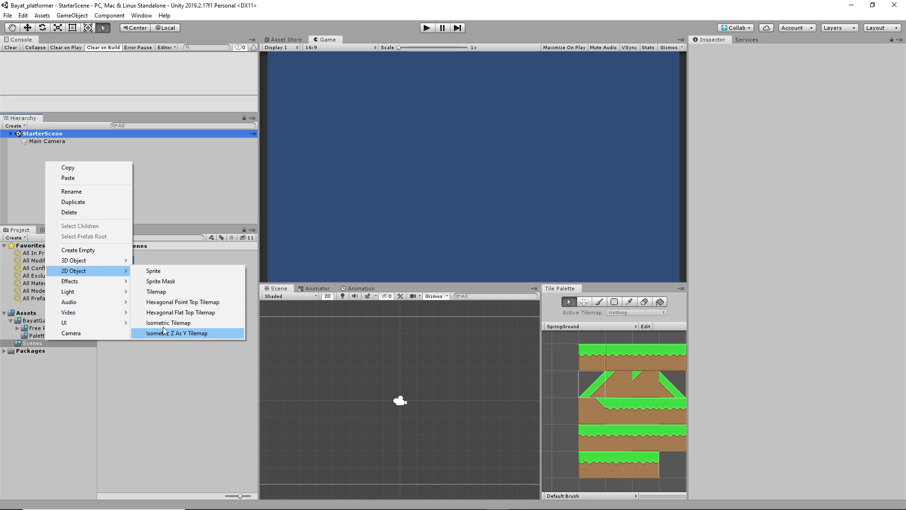
click(171, 291)
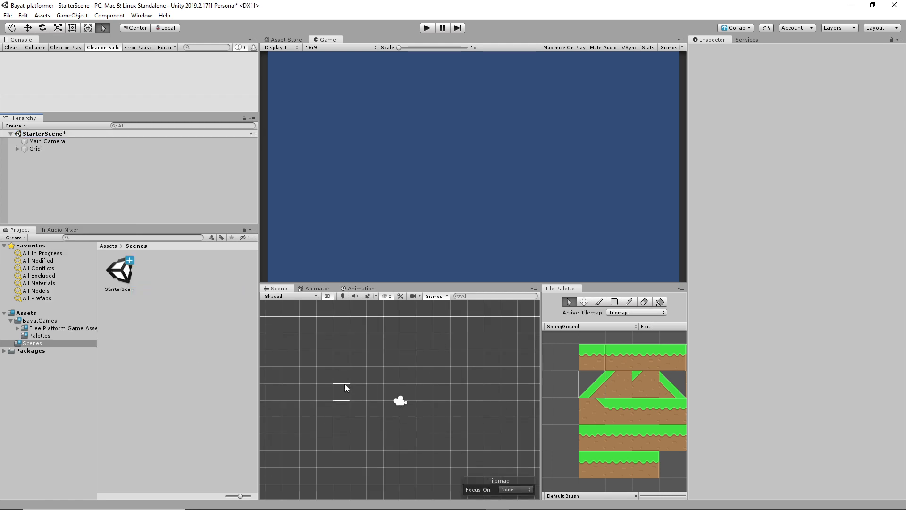
click(17, 149)
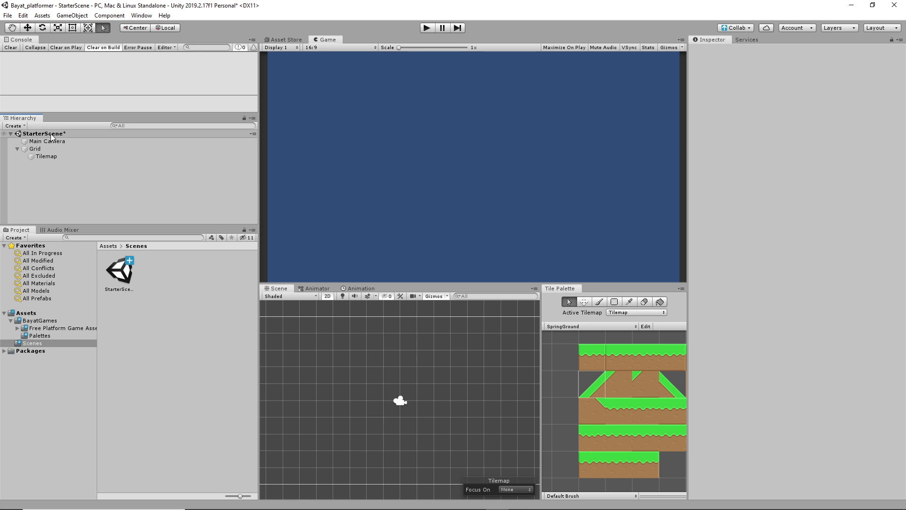
click(42, 155)
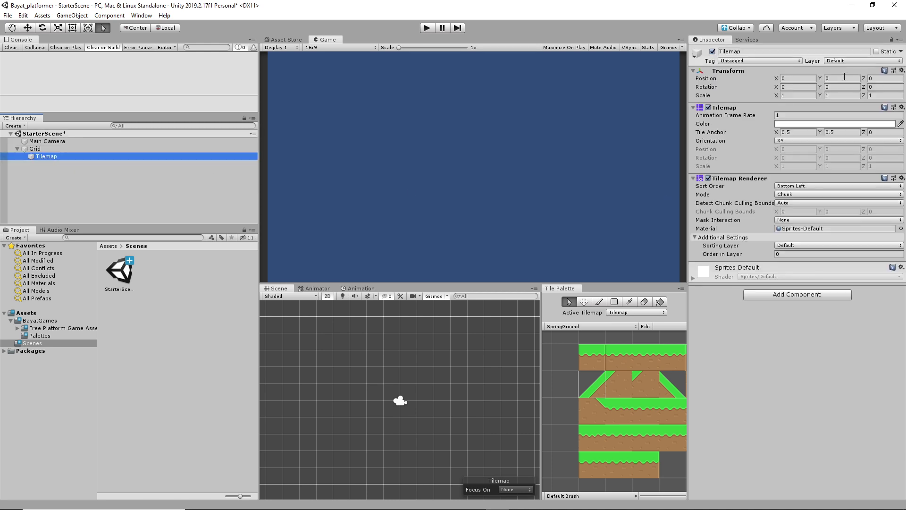
click(755, 51)
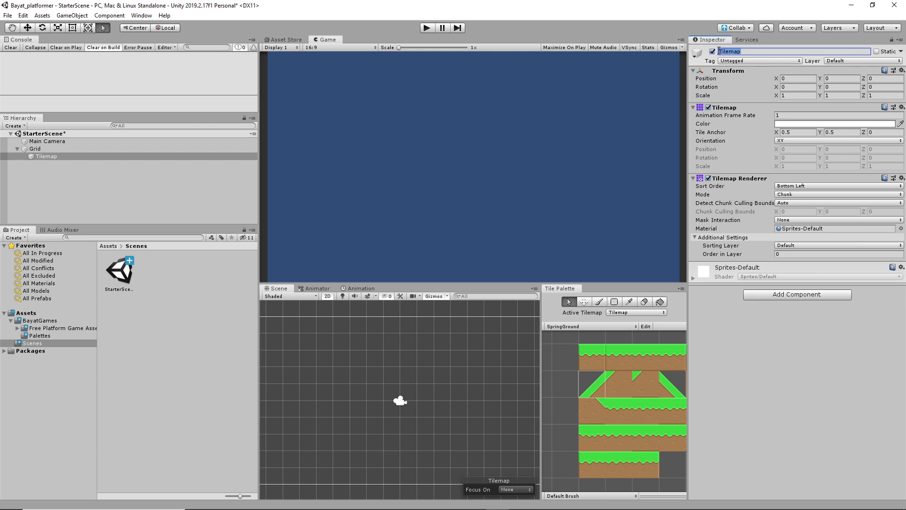
Step: Rename the tilemap to Platforms and name User Layer 8 Ground
text(Platforms)
key(Return)
click(843, 61)
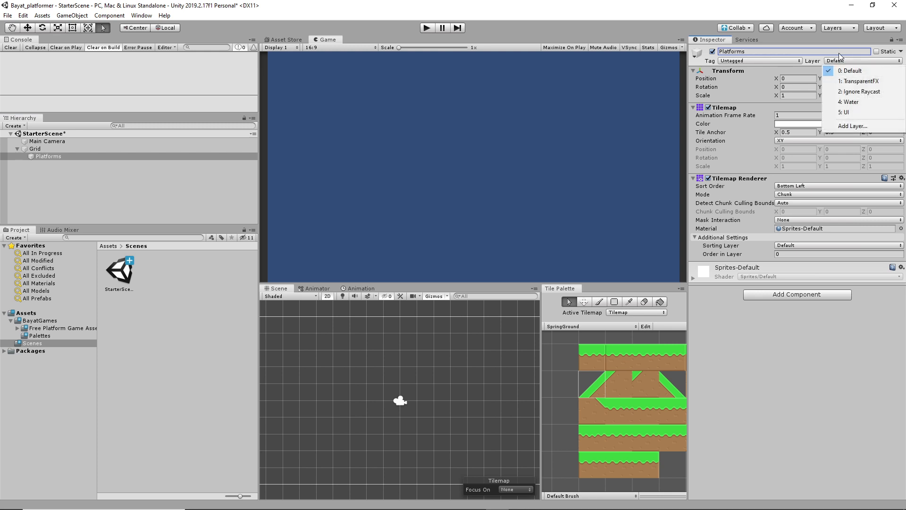
click(855, 126)
click(786, 164)
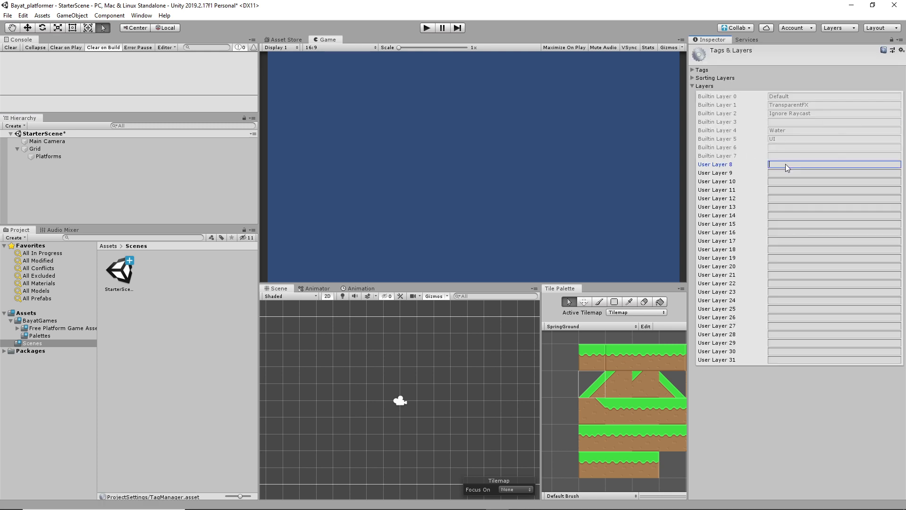
text(Ground)
Step: Reselect the Platforms tilemap and set its Layer to Ground
click(46, 157)
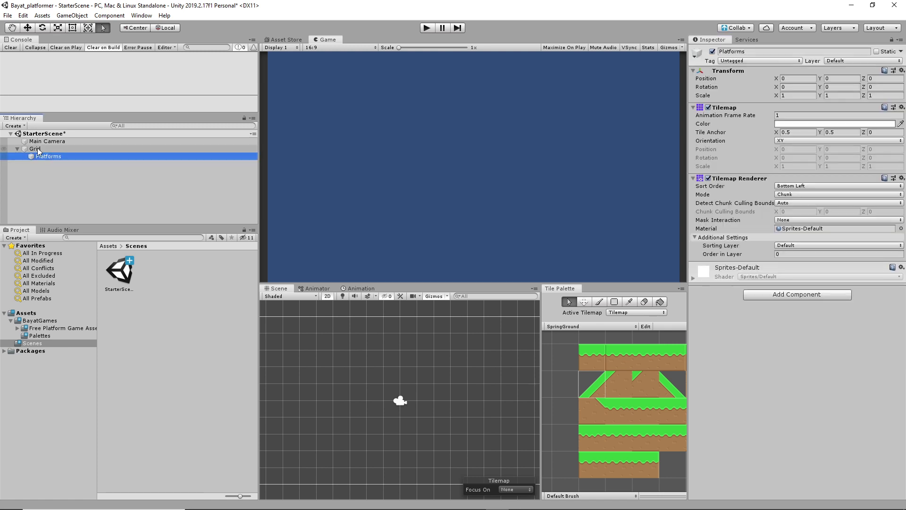
click(45, 156)
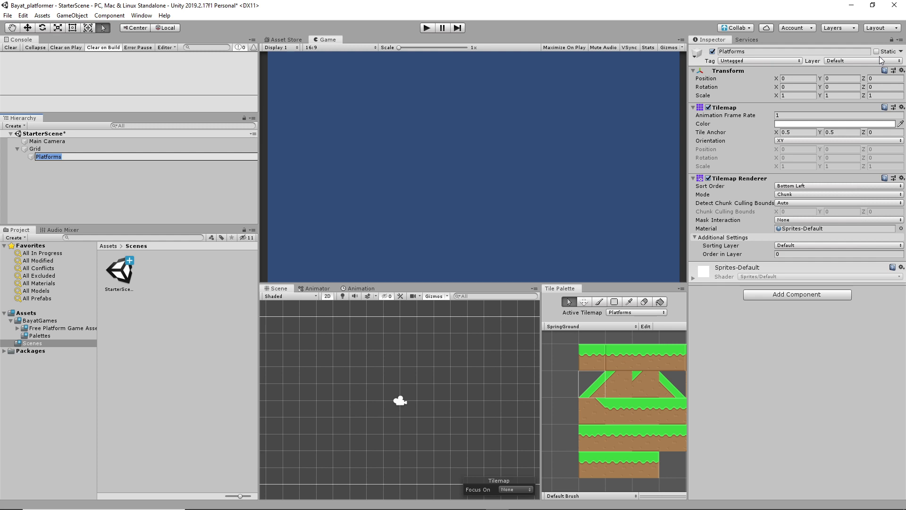
click(854, 61)
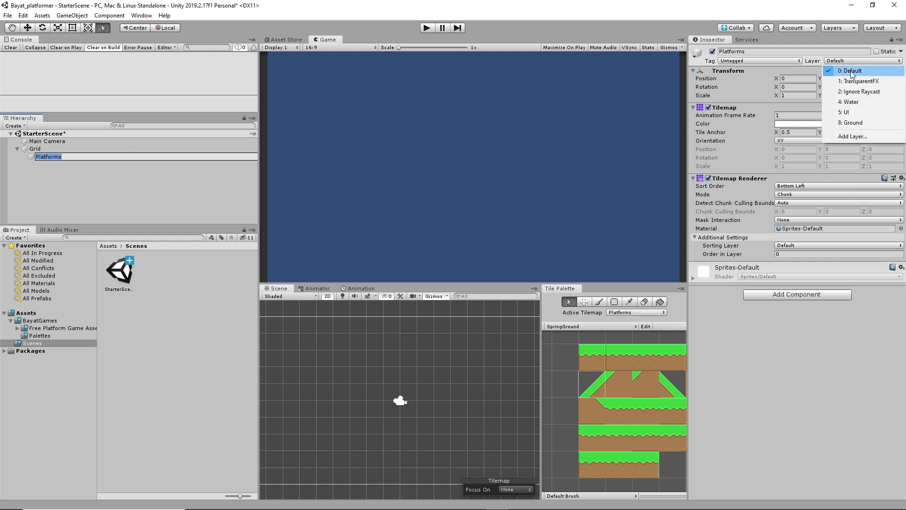
click(850, 123)
click(603, 383)
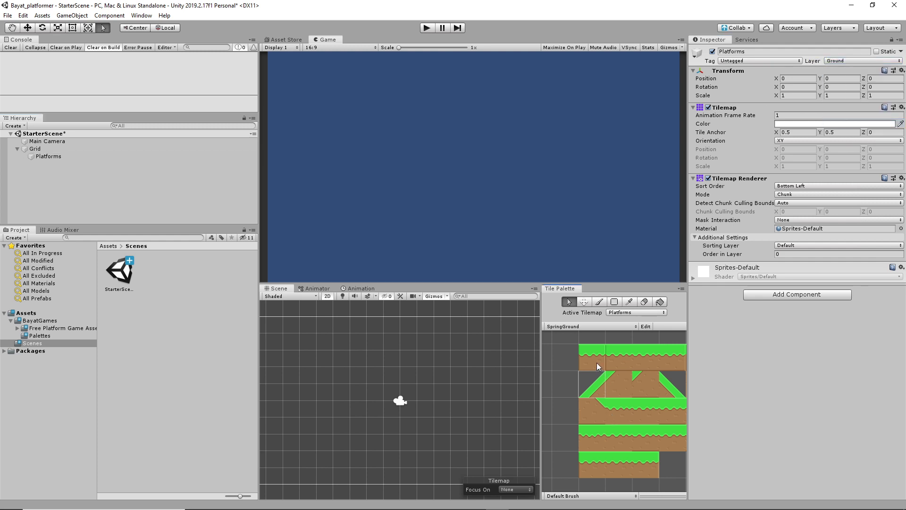
Step: Paint a row of five flat grass tiles at the lower left of the scene
click(600, 302)
click(597, 407)
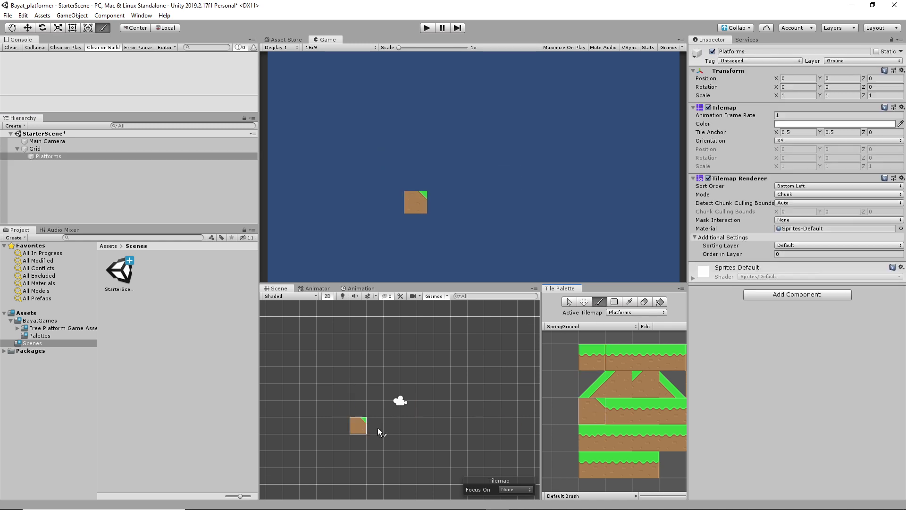
click(595, 357)
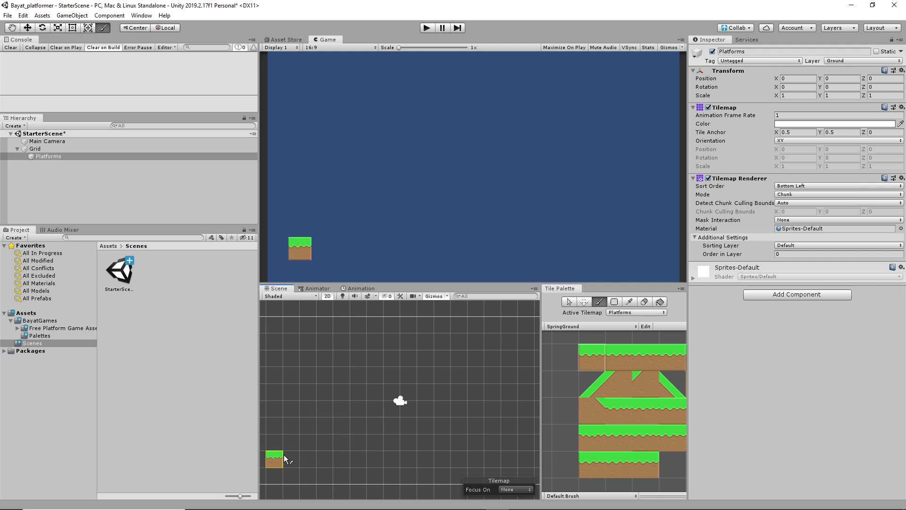
drag(285, 457, 344, 463)
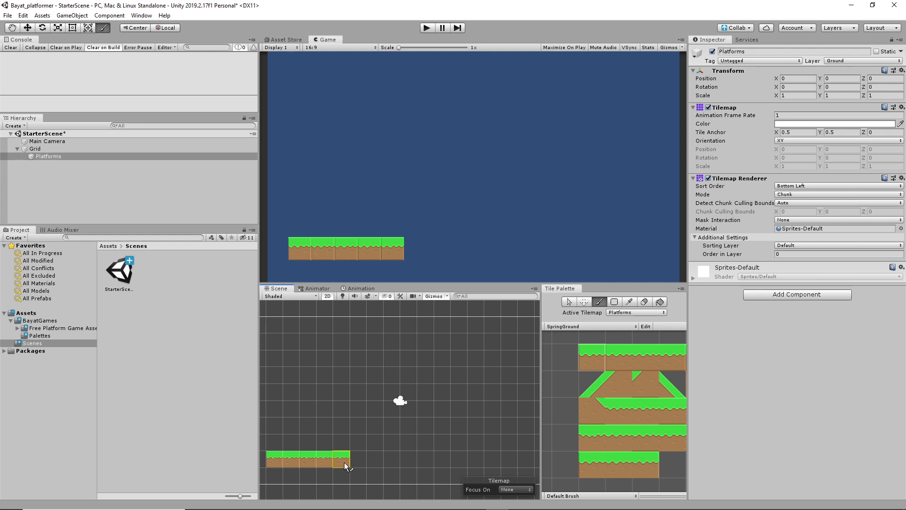
Step: Add two upward slope tiles leading to a five-tile raised grass platform, undoing a stray tile
click(595, 390)
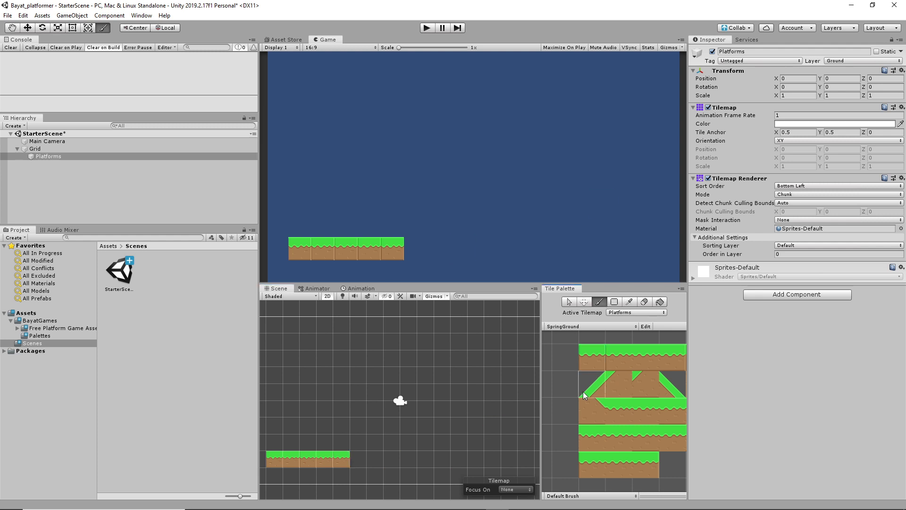
click(363, 447)
click(375, 429)
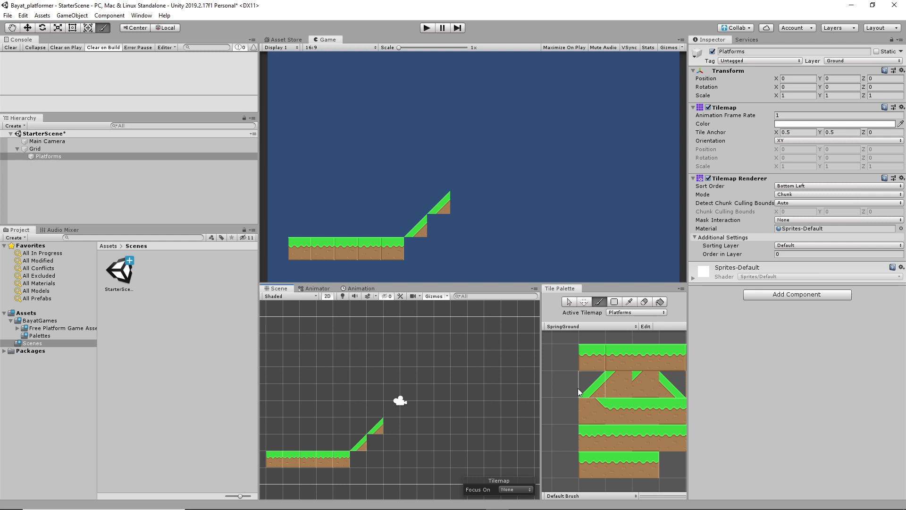
click(616, 353)
click(396, 428)
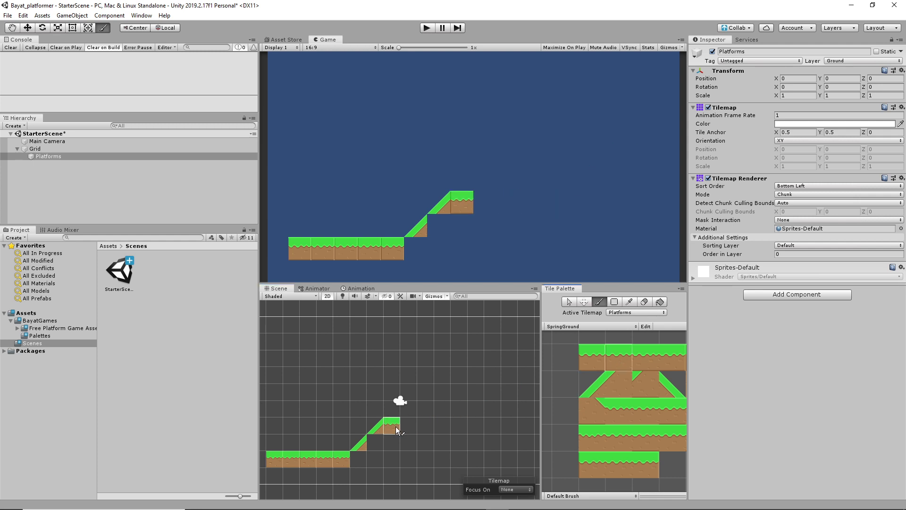
drag(397, 428, 452, 429)
click(509, 443)
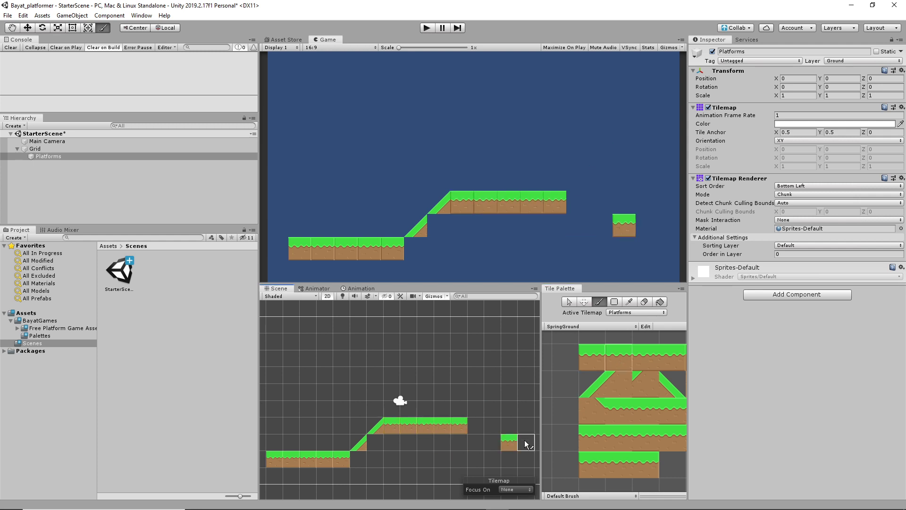
key(ctrl+z)
Step: Paint three descending slope tiles down from the platform's right end
click(668, 383)
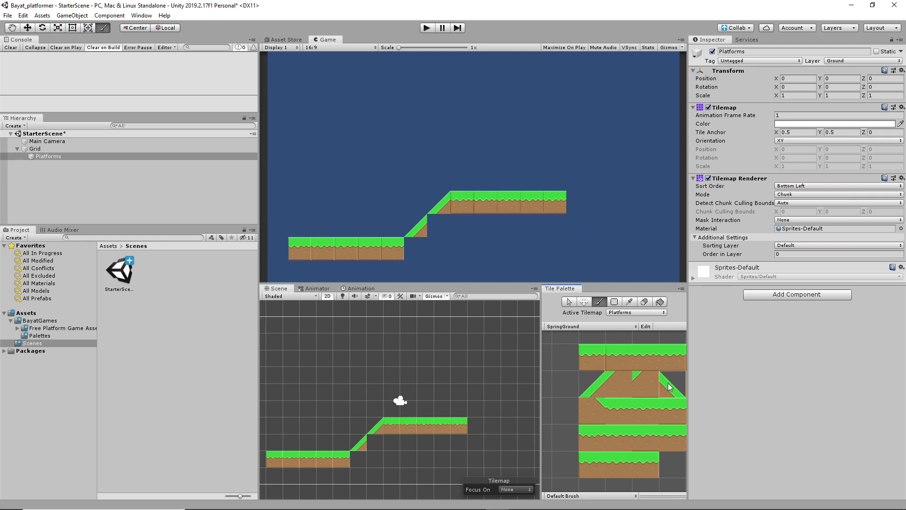
click(475, 433)
click(491, 443)
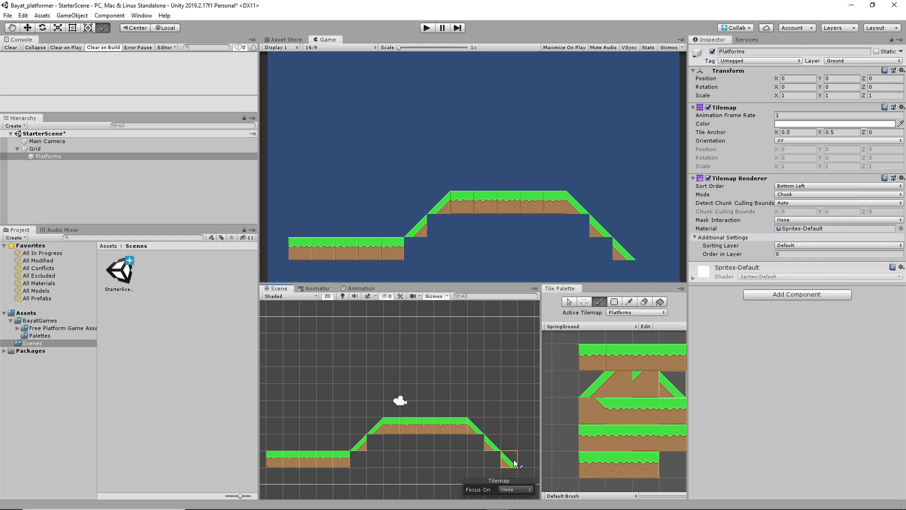
click(514, 459)
Step: Fill dirt tiles under the ascending and descending slopes
click(646, 382)
click(376, 442)
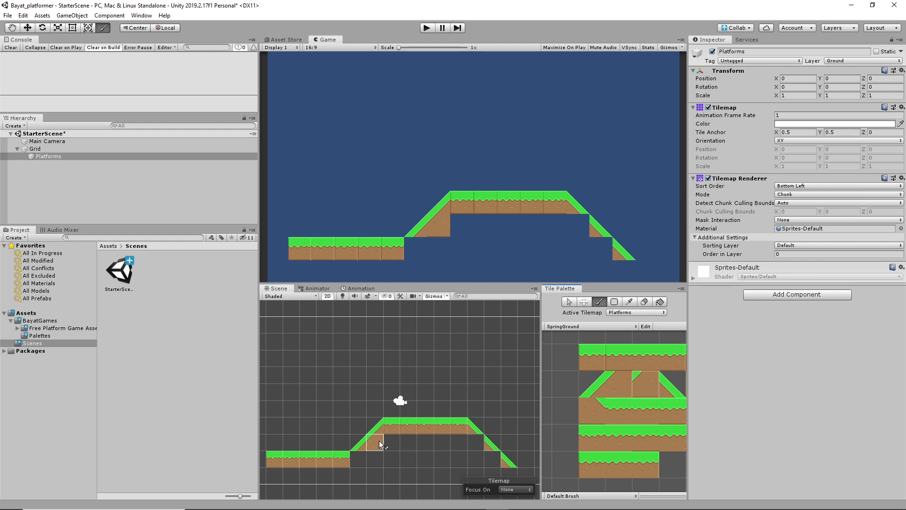
click(359, 459)
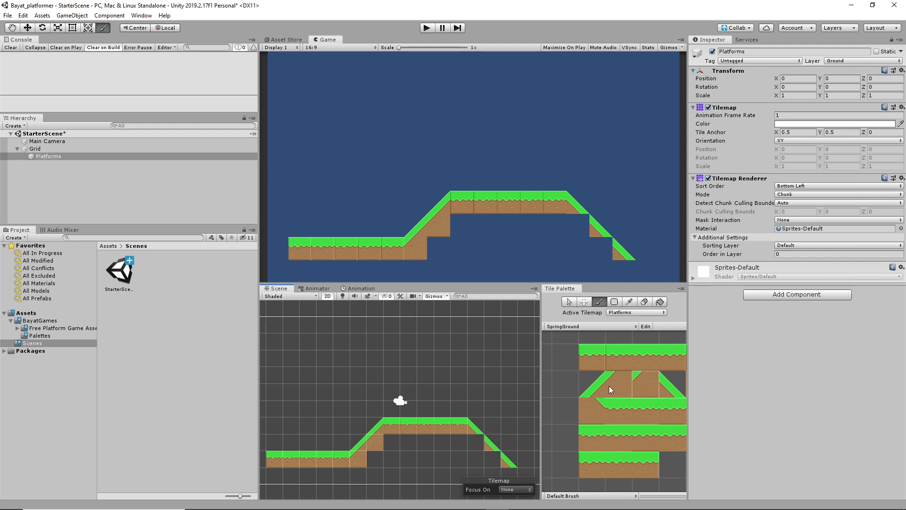
scroll(620, 392, down, 3)
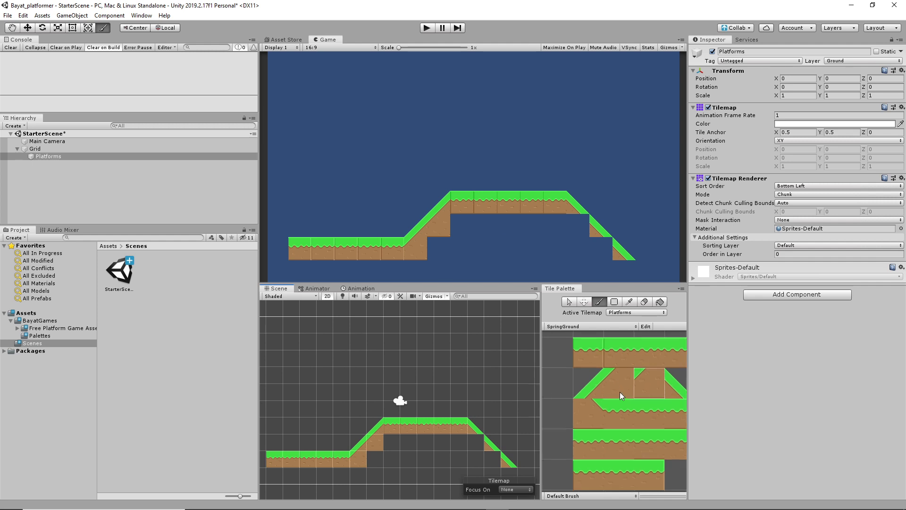
click(669, 387)
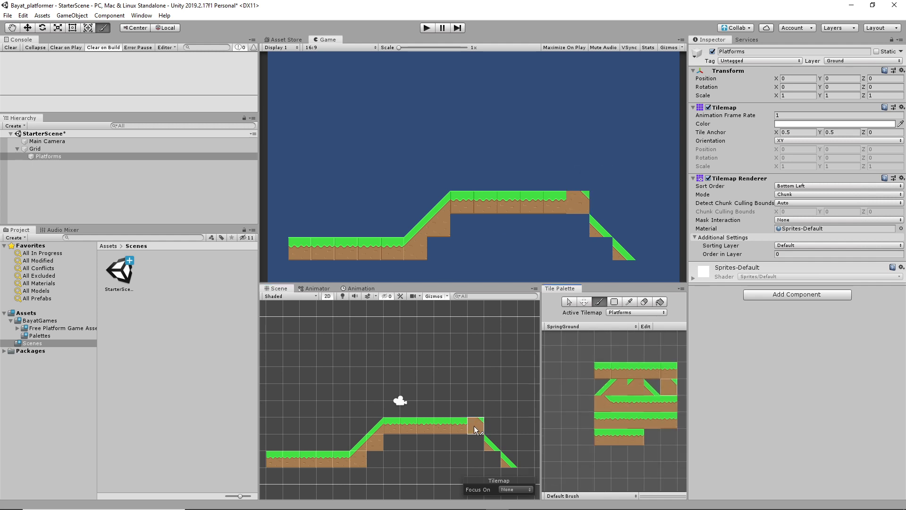
click(472, 442)
click(491, 459)
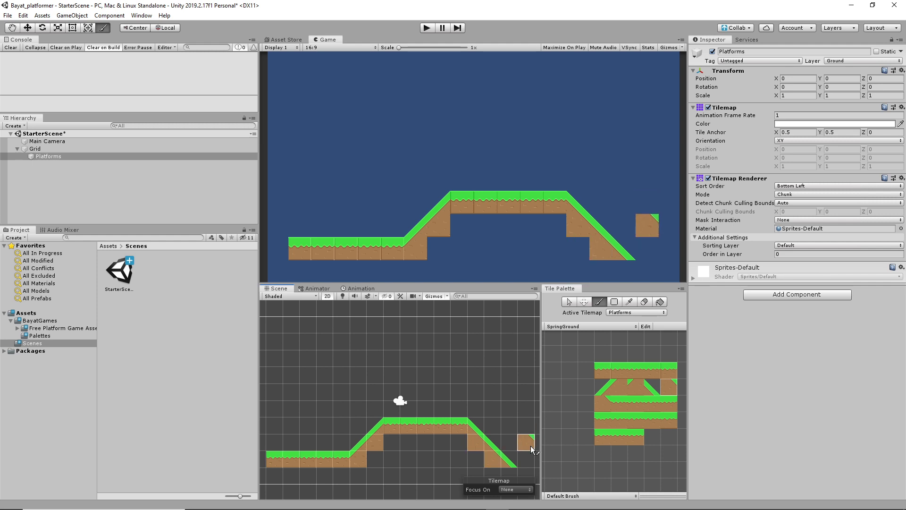
Step: Add grass tiles right of the slope's foot and at the ground's left end
click(667, 371)
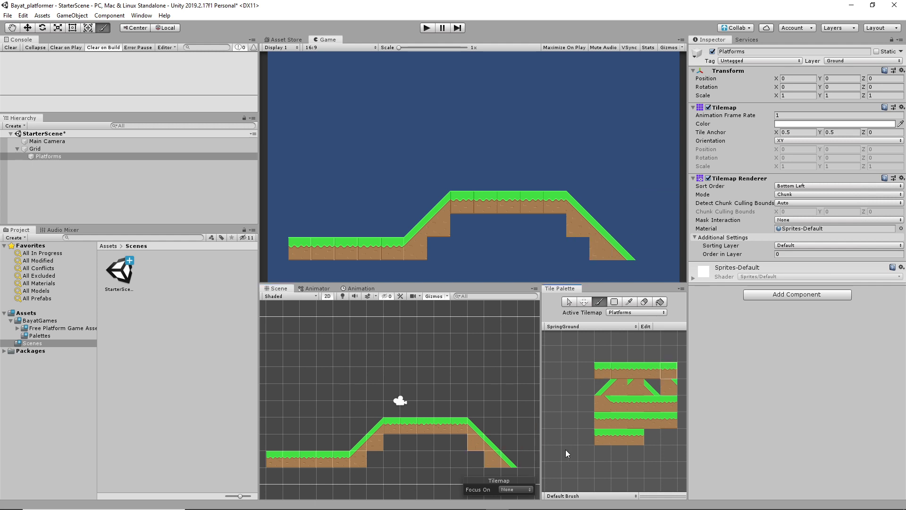
click(524, 476)
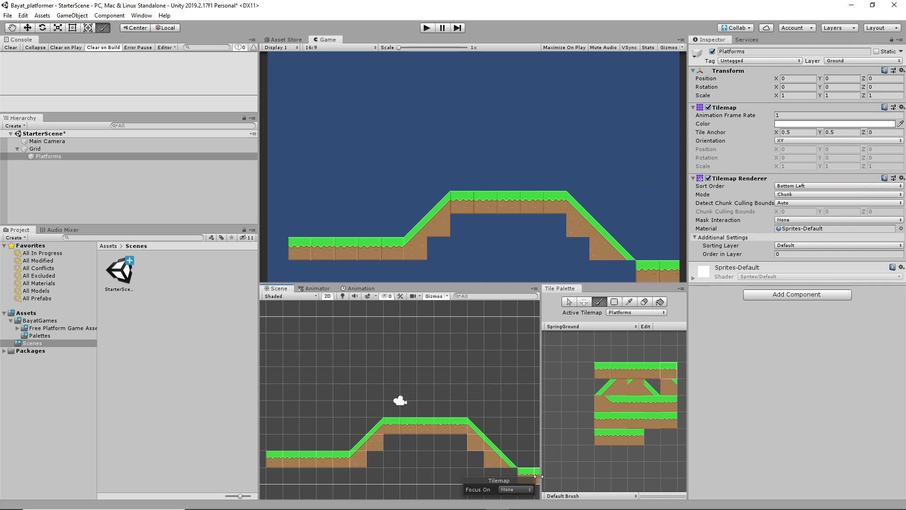
click(265, 460)
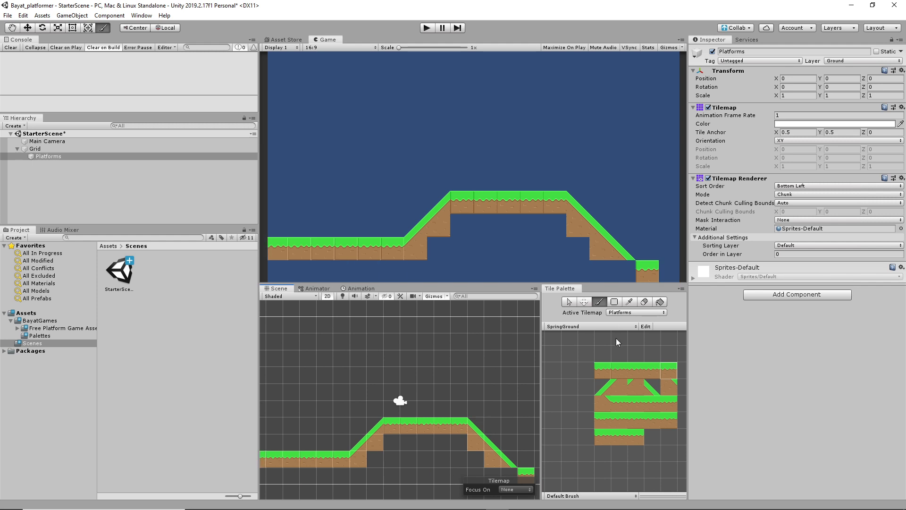
Step: Fill dirt under the lower slope's foot and paint a floating grass run at upper left
click(669, 386)
click(510, 474)
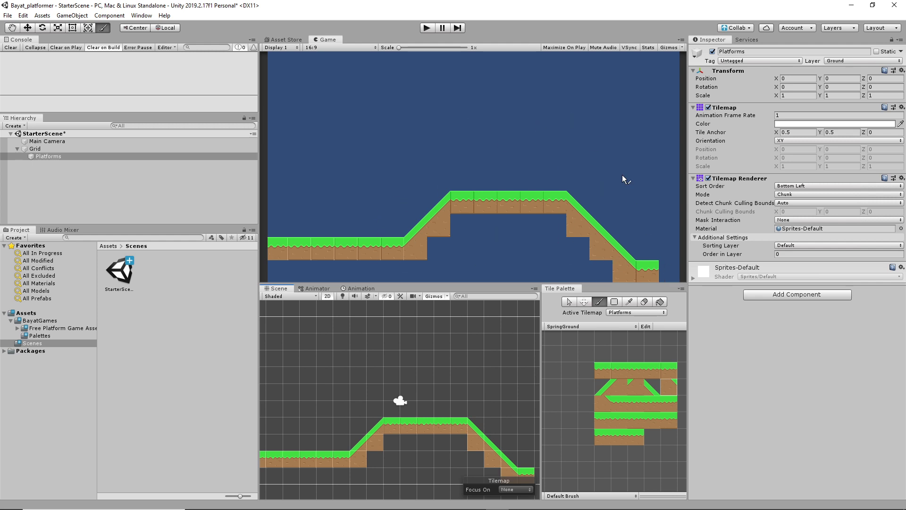
click(622, 419)
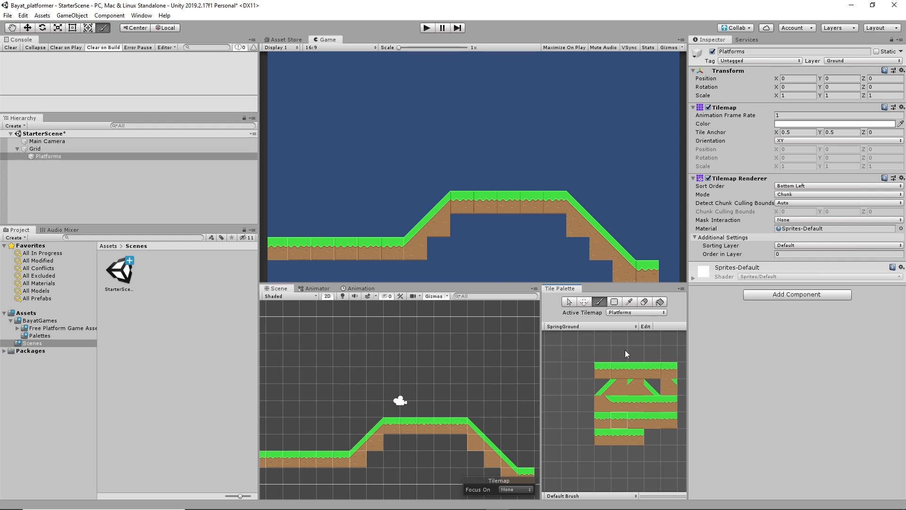
click(615, 406)
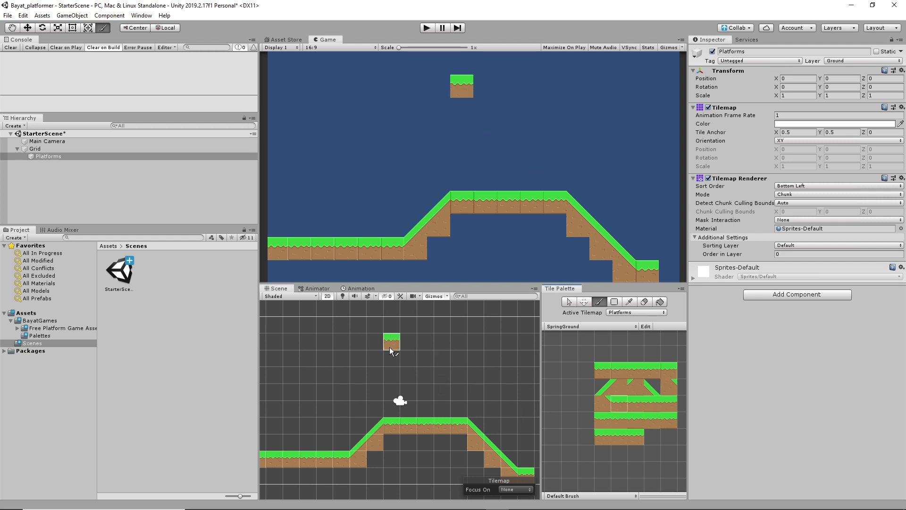
drag(280, 362, 376, 373)
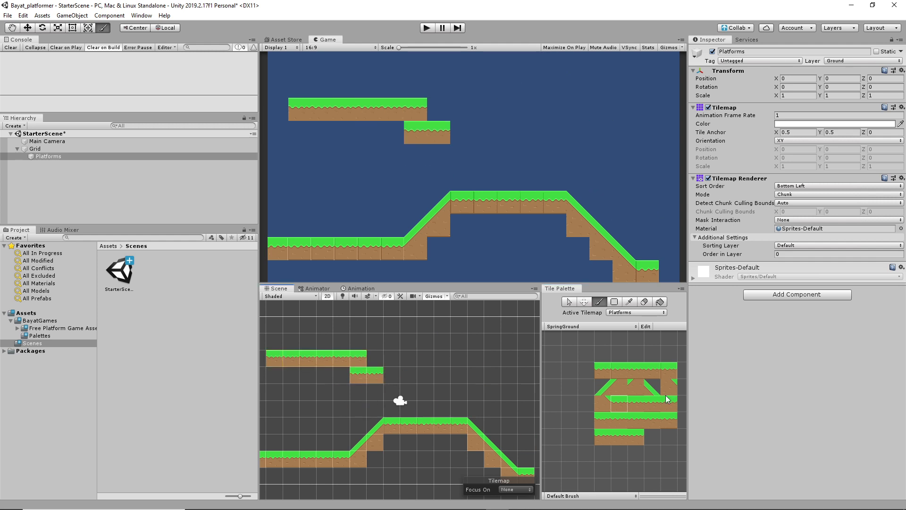
Step: Add a slope at the floating platform's right end stepping down to a two-tile lower ledge
click(650, 387)
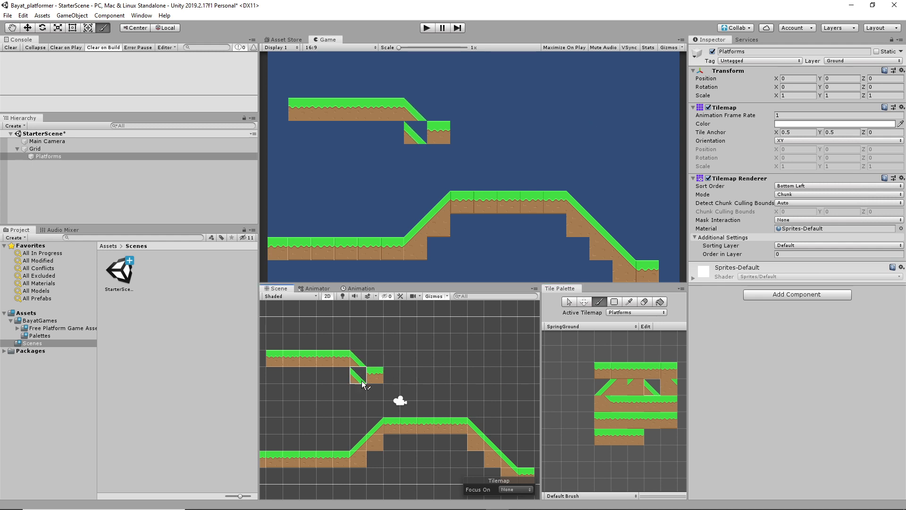
click(359, 363)
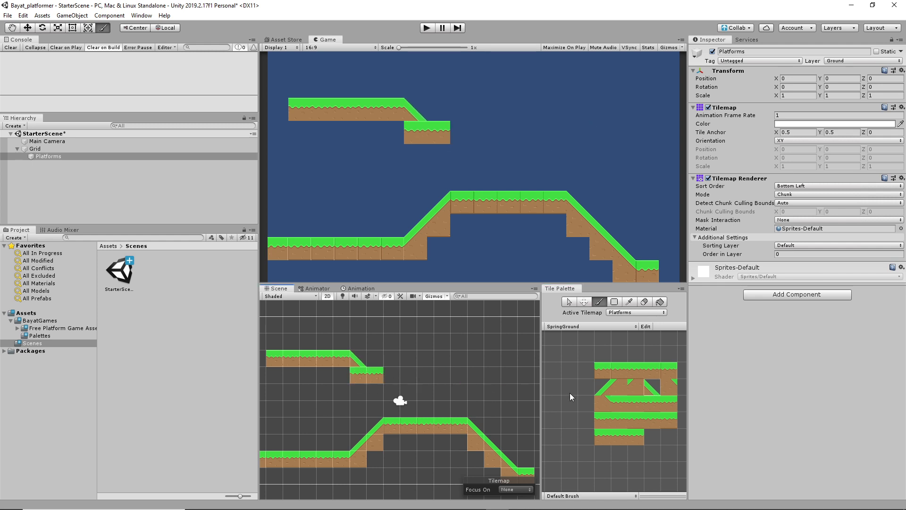
click(666, 386)
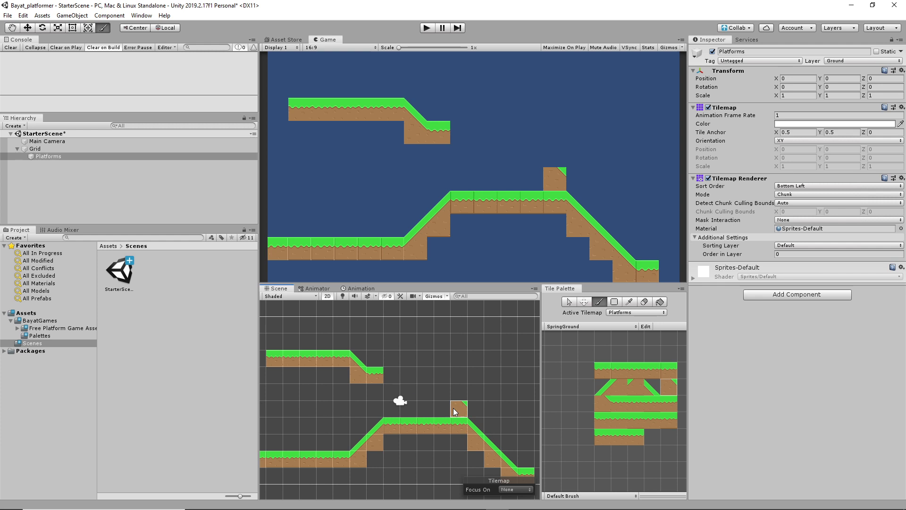
click(629, 430)
click(393, 375)
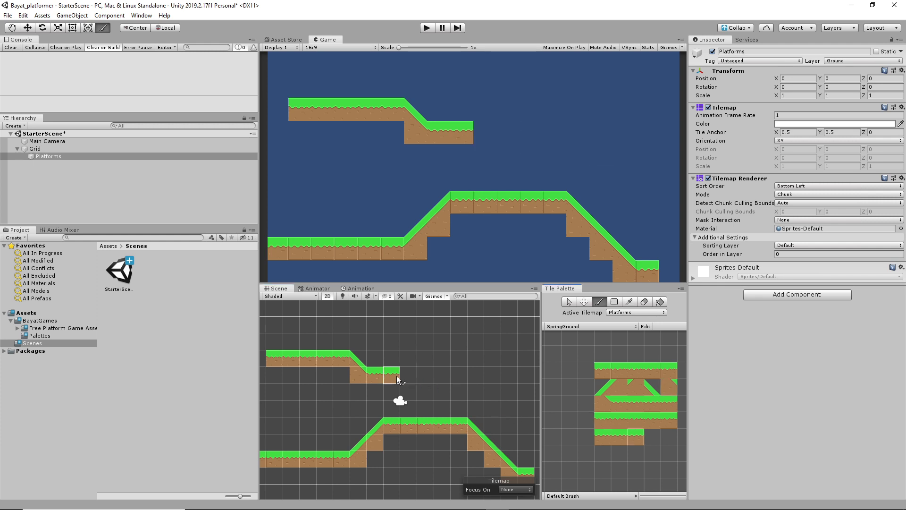
click(409, 376)
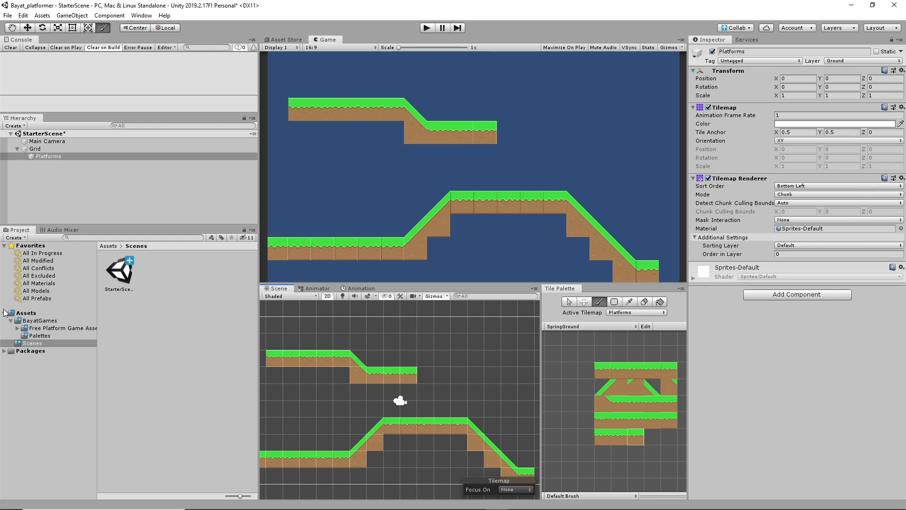
Step: Expand BayatGames > Free Platform Game Assets > Character down to Character Animations
click(33, 313)
click(40, 321)
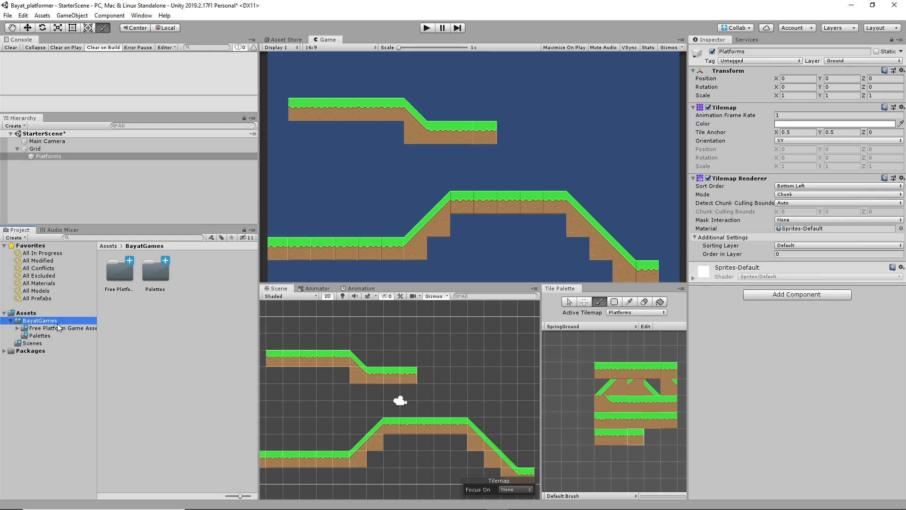
click(47, 328)
alt+click(18, 328)
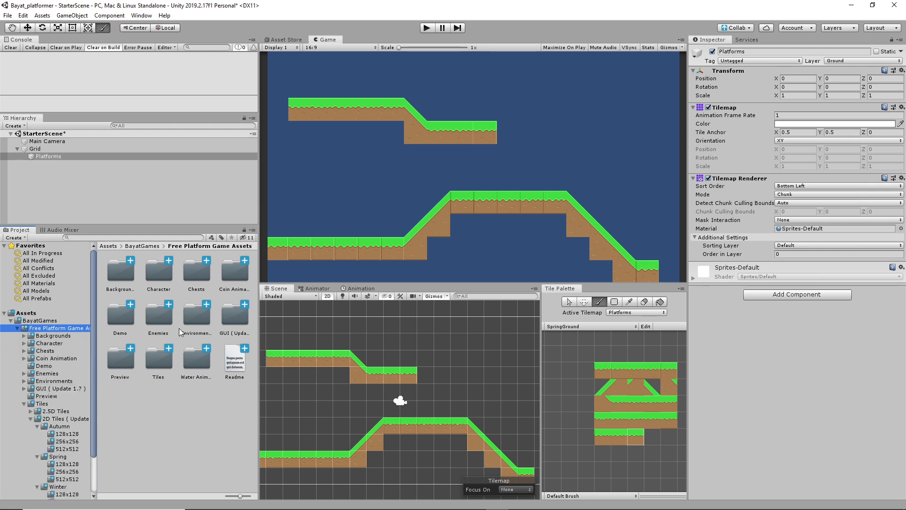
click(62, 343)
click(24, 343)
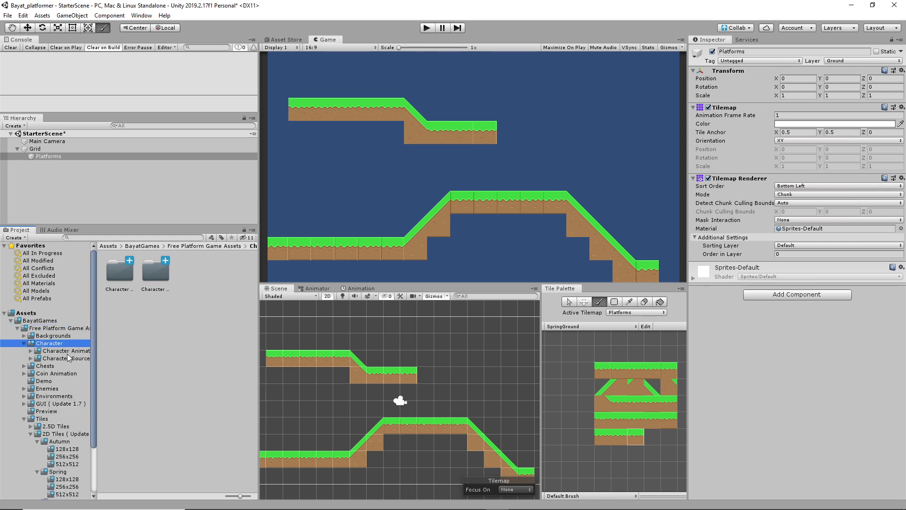
click(67, 350)
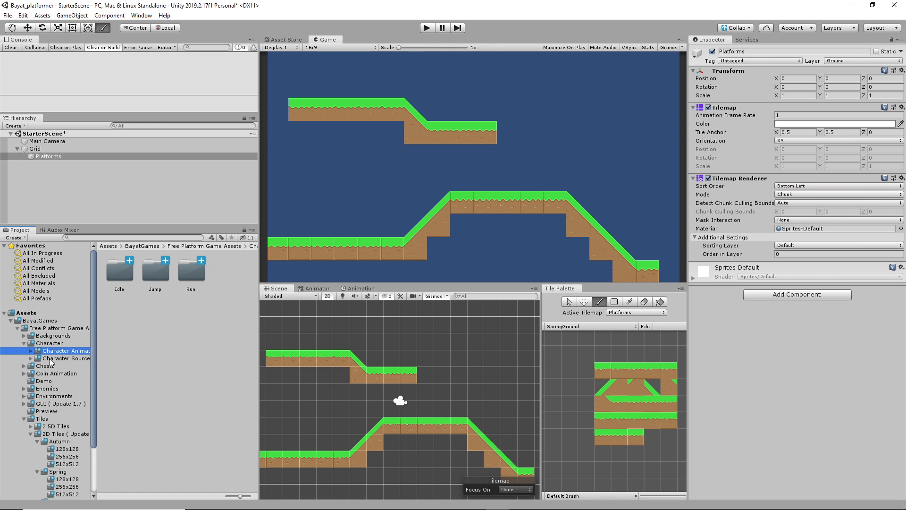
Step: Open Character Animations > Idle > Blink and expand its 1x sprite sheet
click(52, 358)
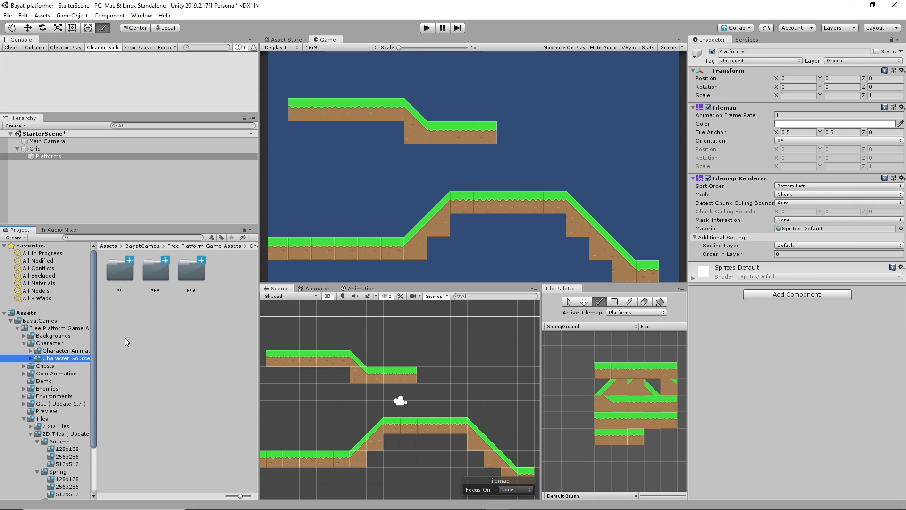
click(60, 351)
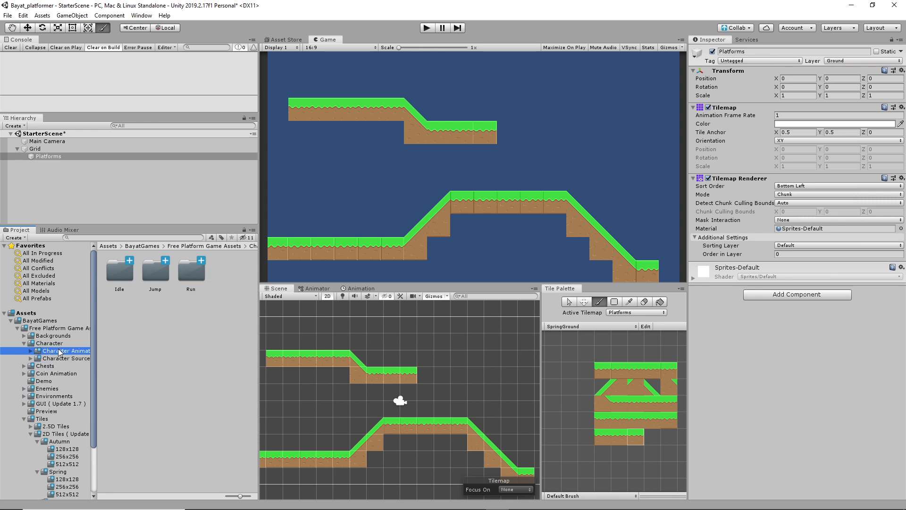
click(31, 351)
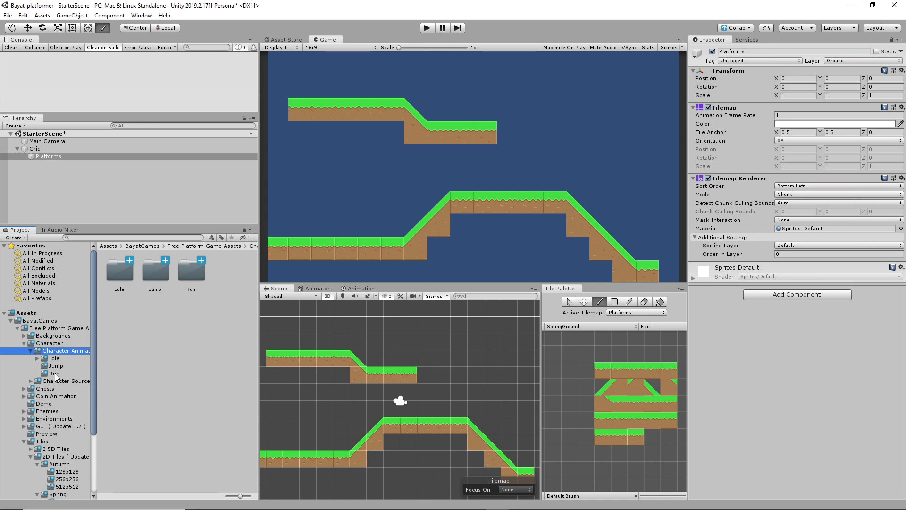
click(53, 359)
click(38, 359)
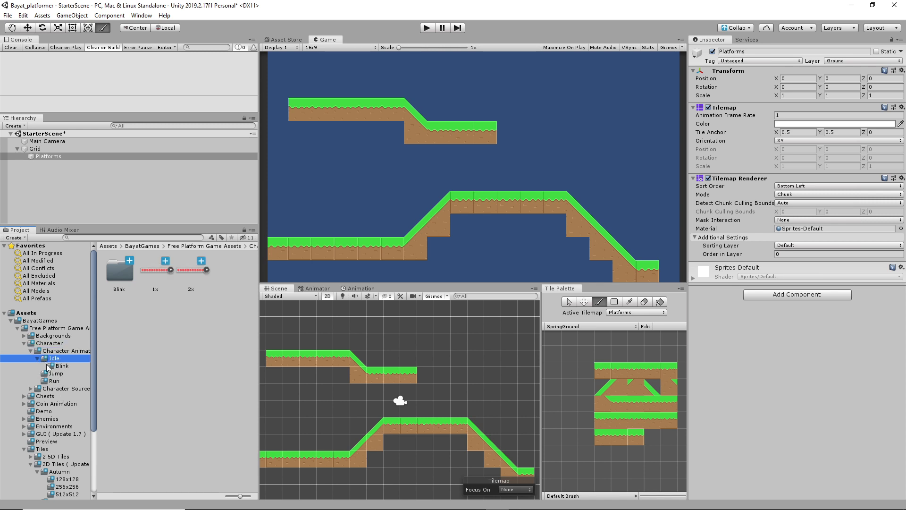
click(67, 365)
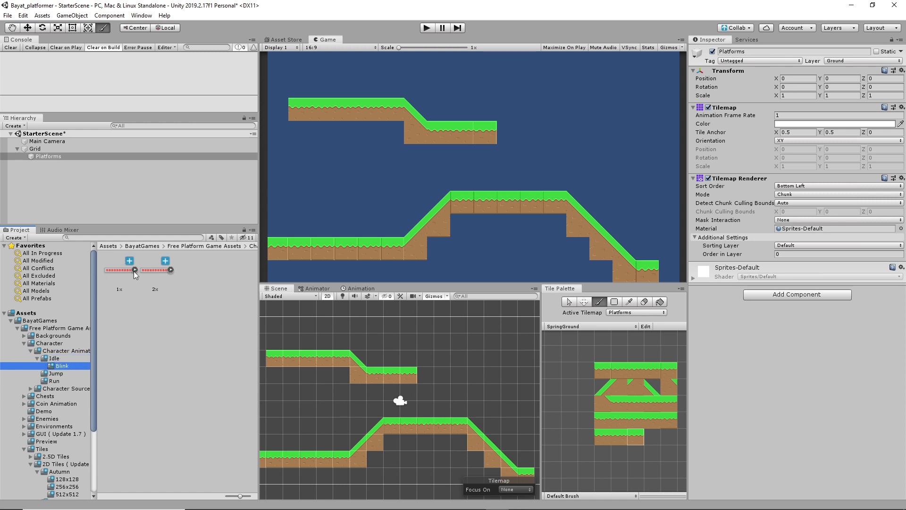
click(134, 270)
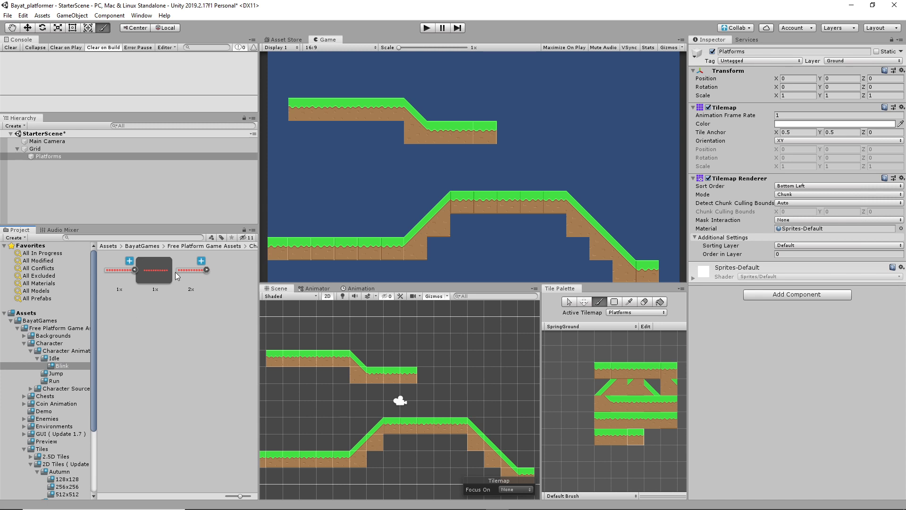
Step: Import the 1x Blink sheet at 128 Pixels Per Unit in Multiple sprite mode, applied
click(121, 271)
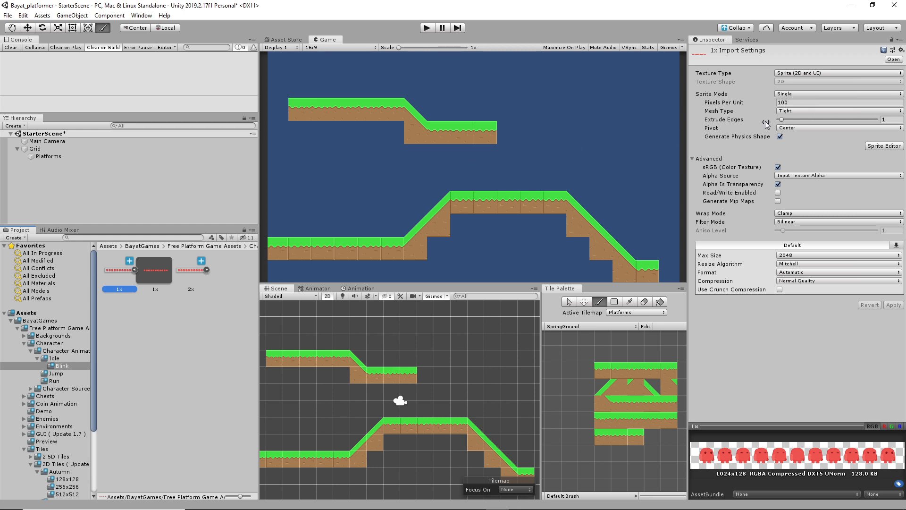
click(794, 103)
text(128)
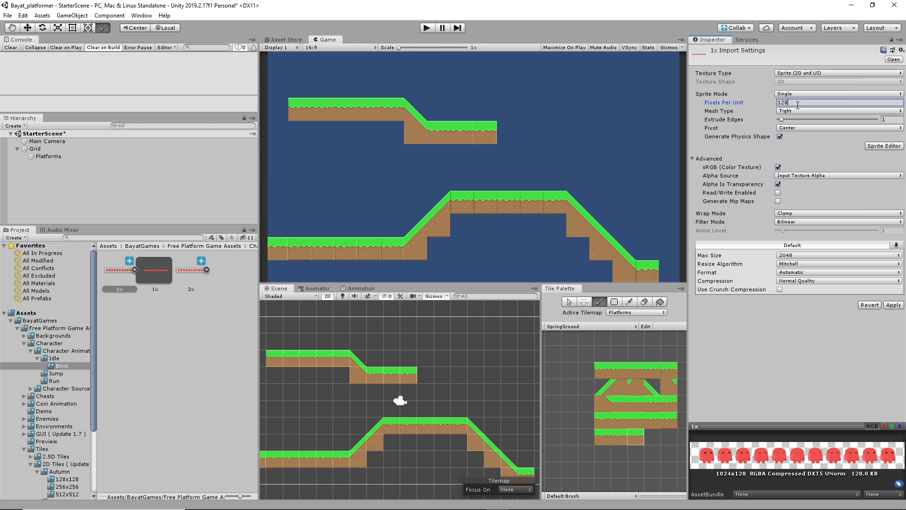
key(Tab)
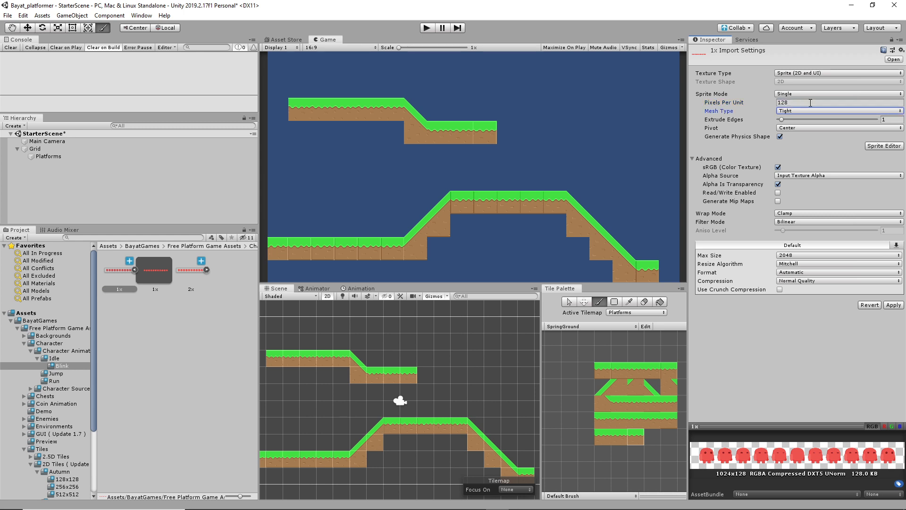
click(810, 94)
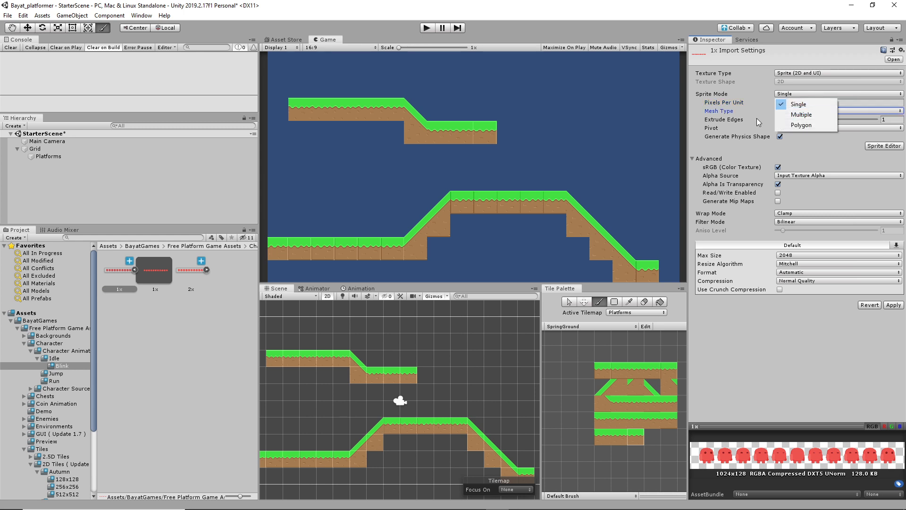
click(813, 115)
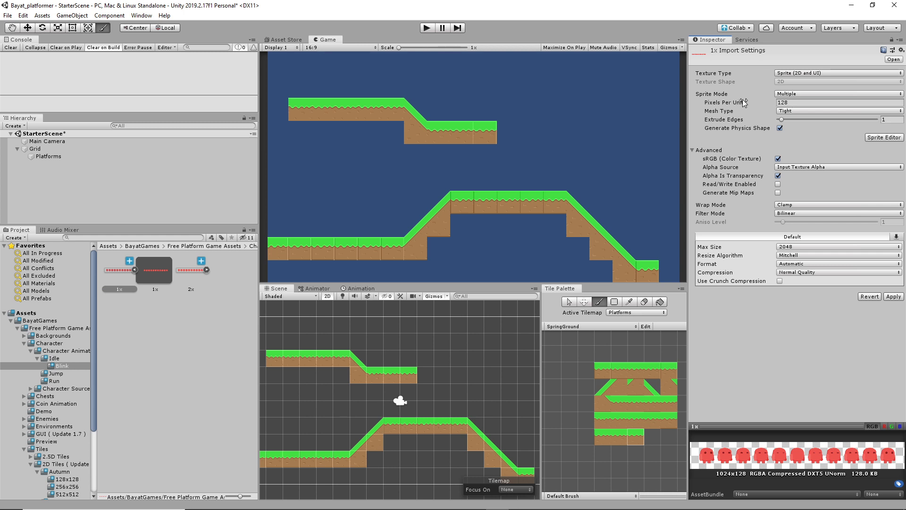
click(894, 296)
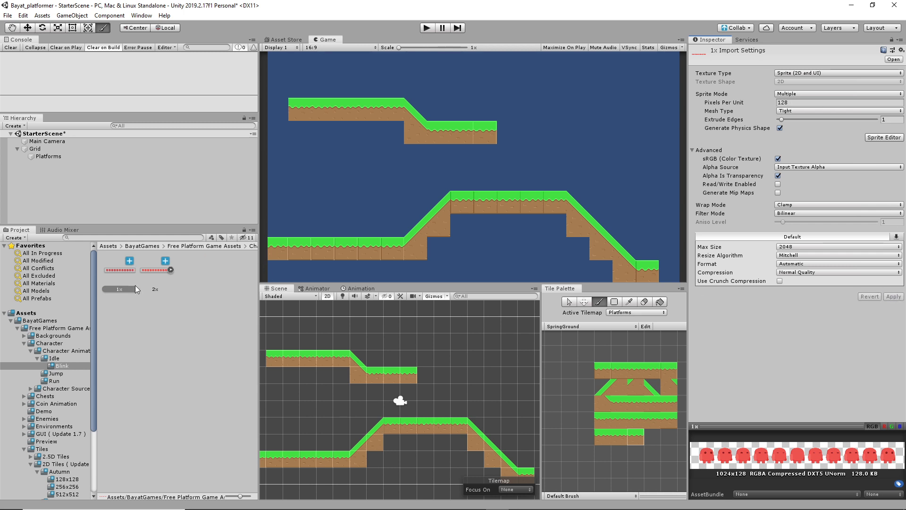
Step: In the Sprite Editor, slice the sheet by Grid By Cell Size at 128×128
click(890, 138)
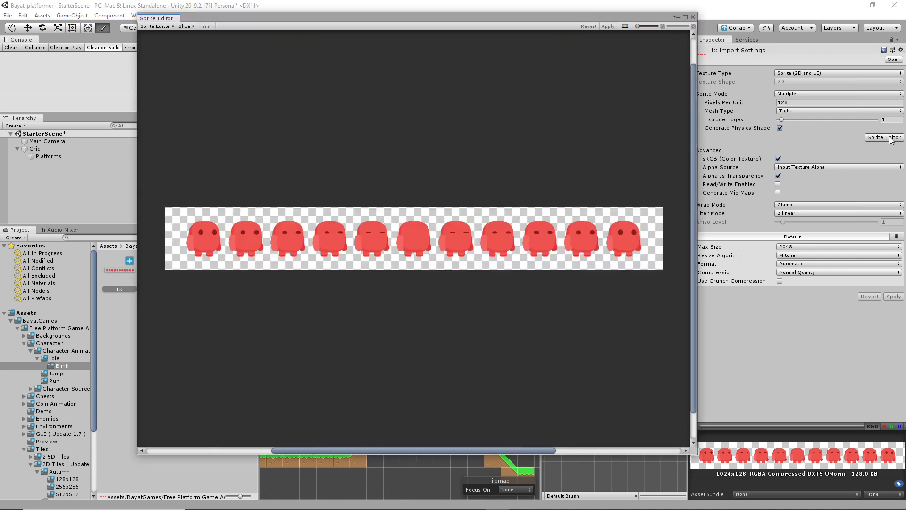
click(186, 26)
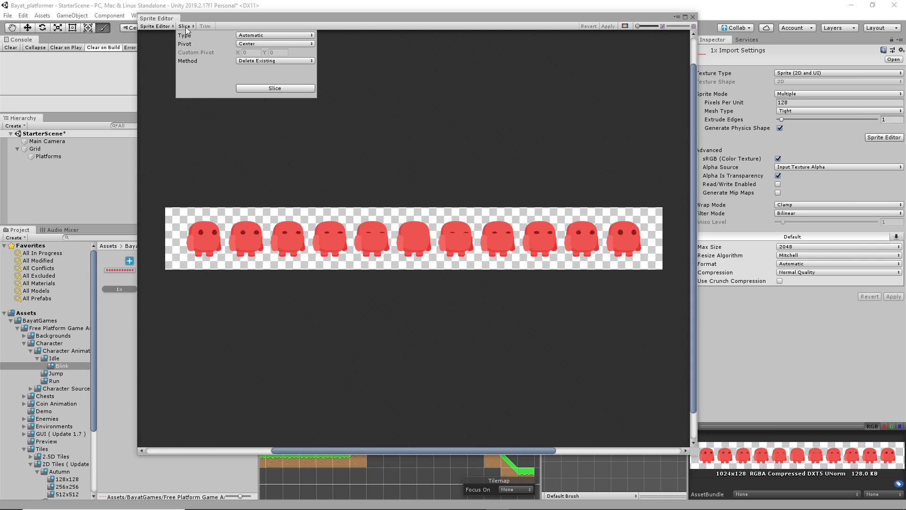
click(272, 36)
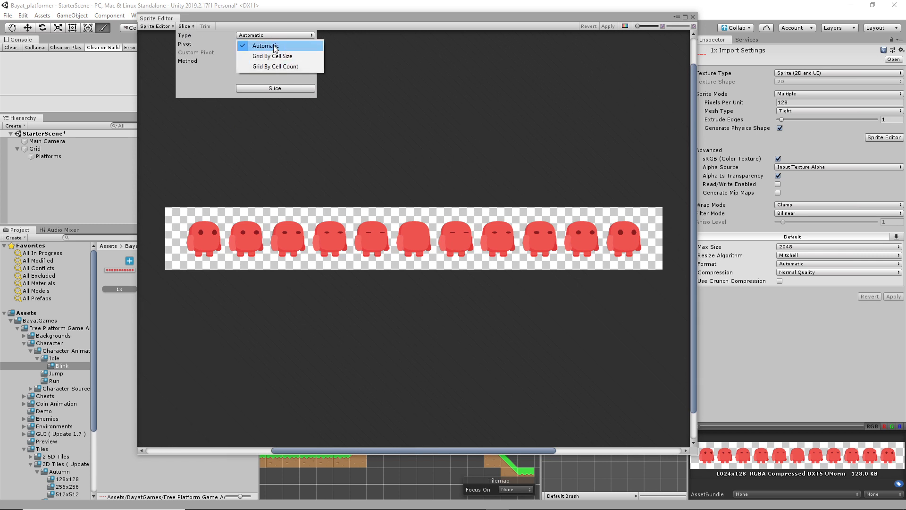
click(300, 57)
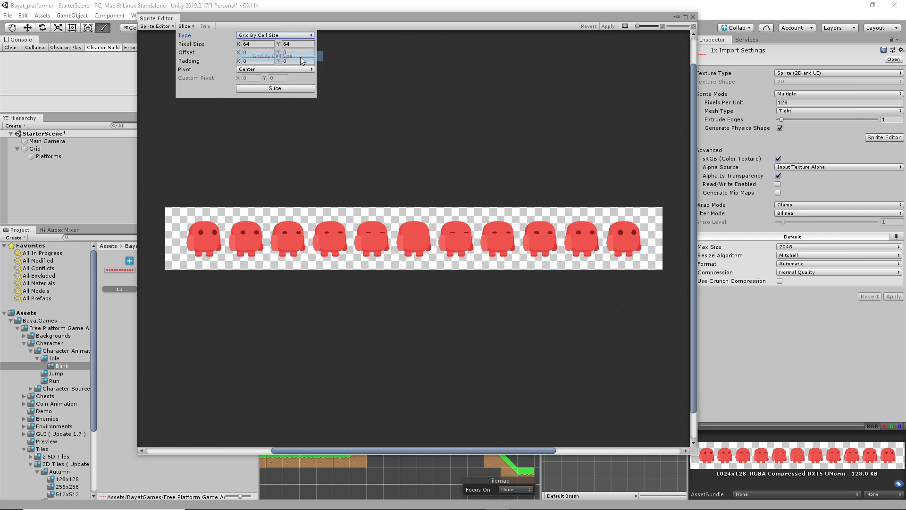
click(253, 45)
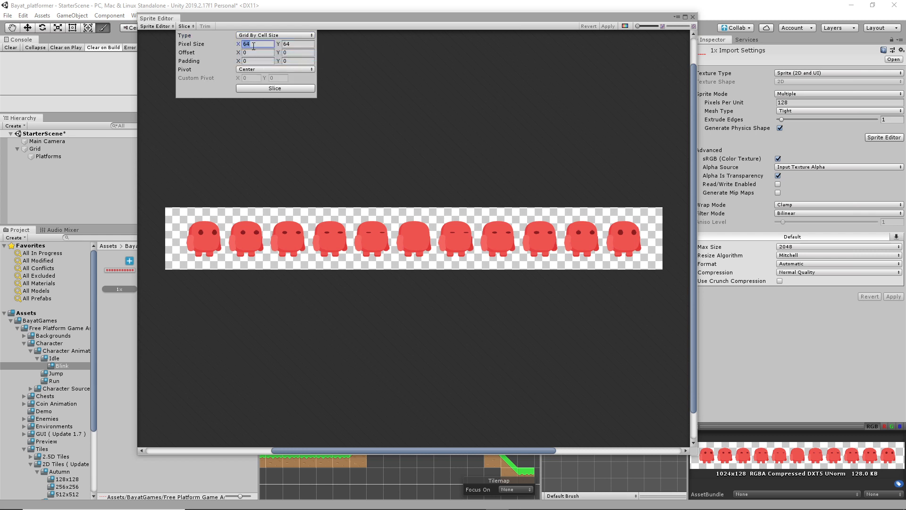
text(128)
key(Tab)
text(128)
click(253, 90)
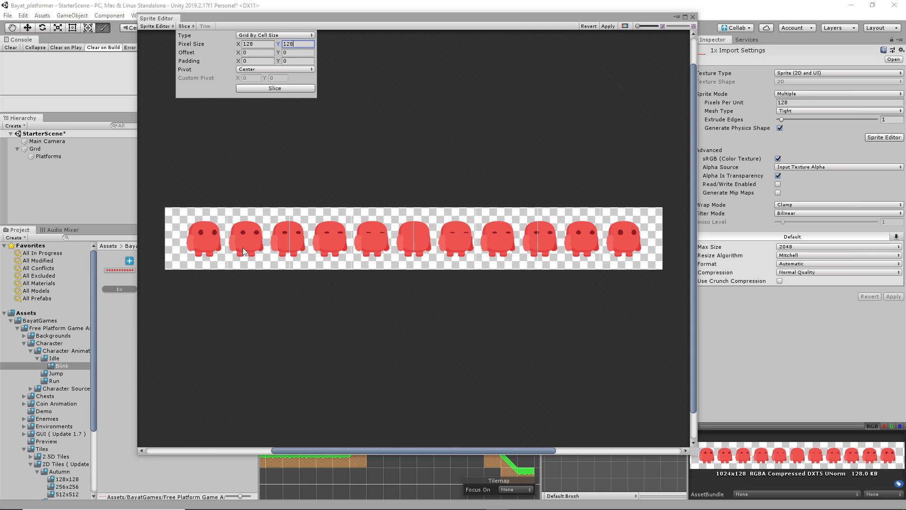
Step: Re-slice the sheet with Automatic type and the Smart method
click(262, 38)
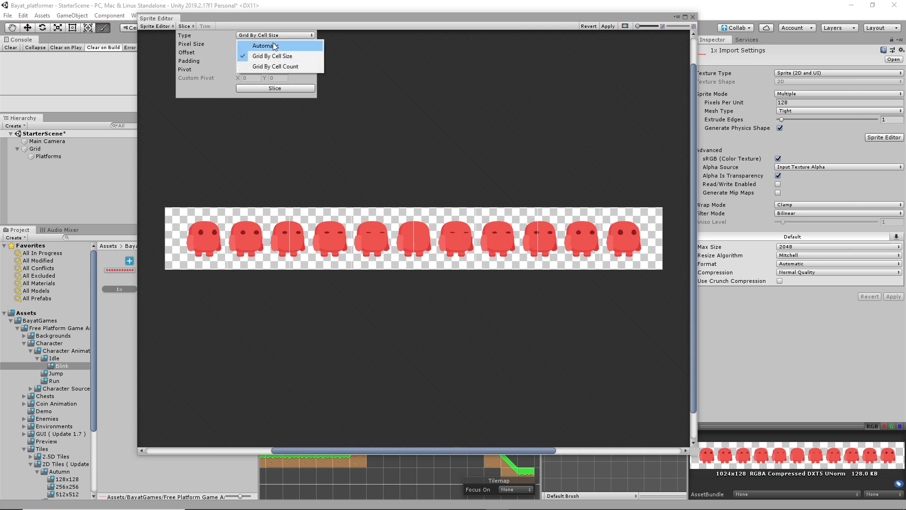
click(272, 45)
click(264, 89)
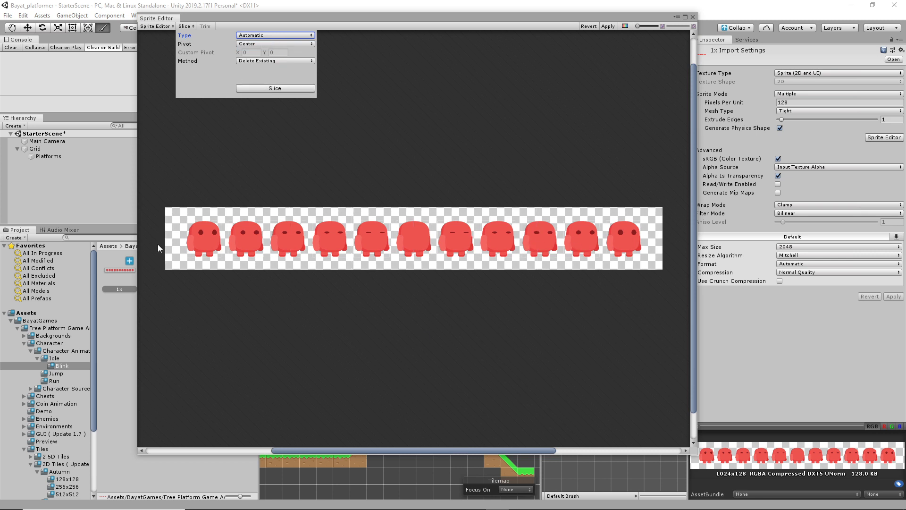
scroll(194, 231, up, 8)
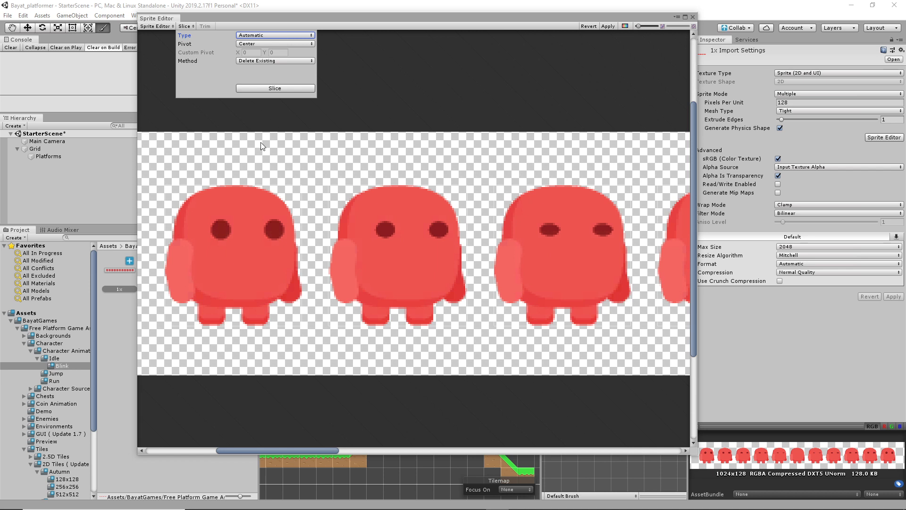
scroll(321, 256, down, 6)
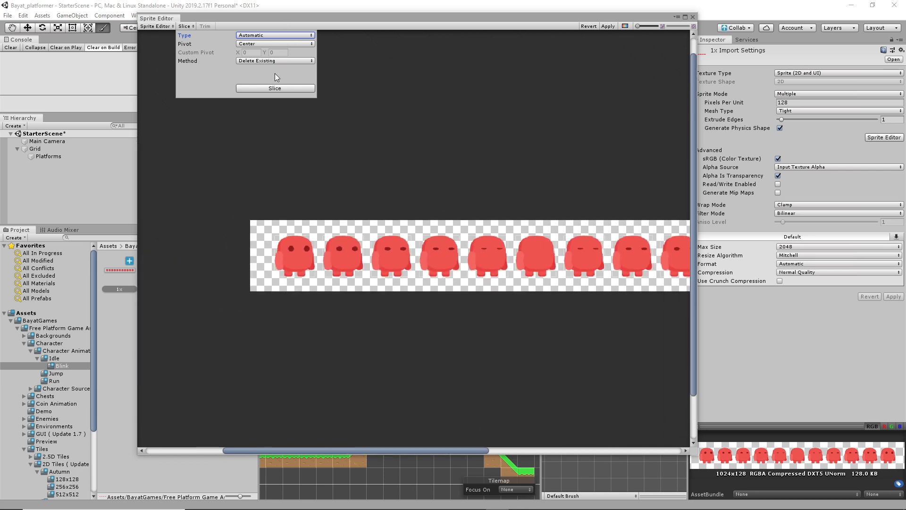
click(279, 61)
click(277, 70)
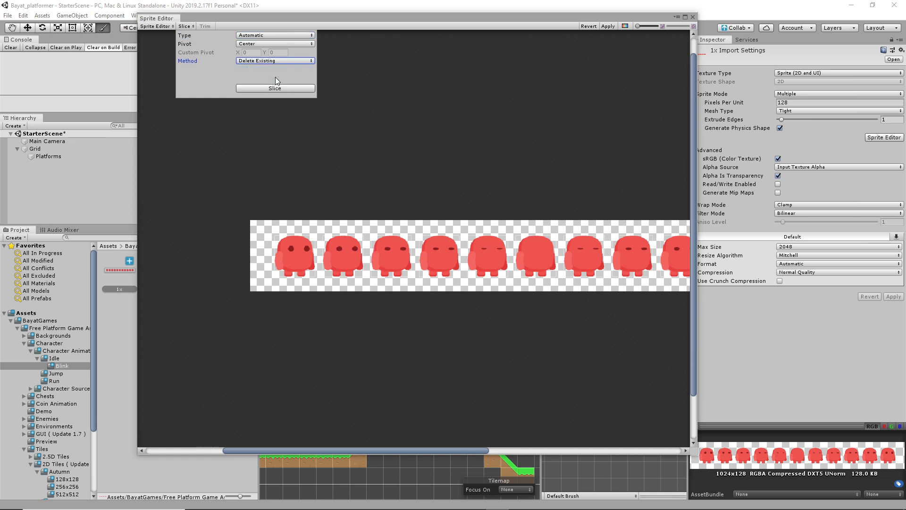
click(271, 88)
click(269, 62)
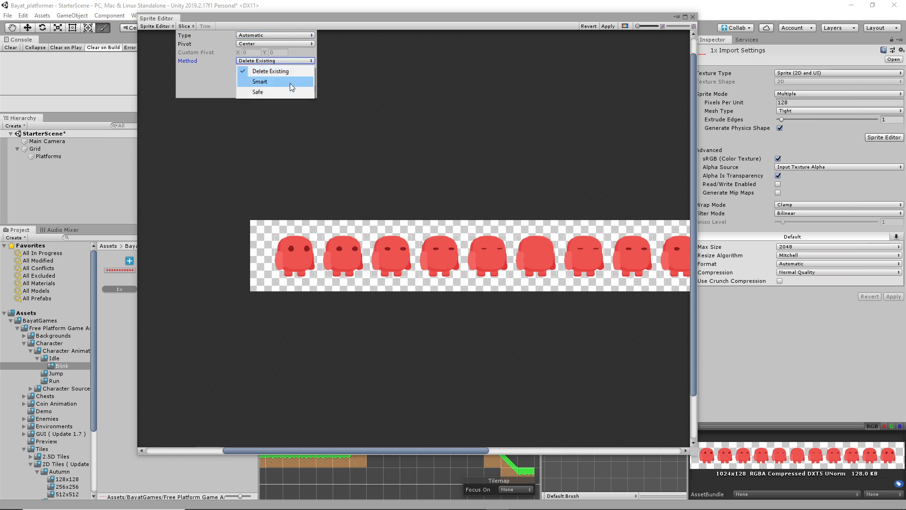
click(285, 83)
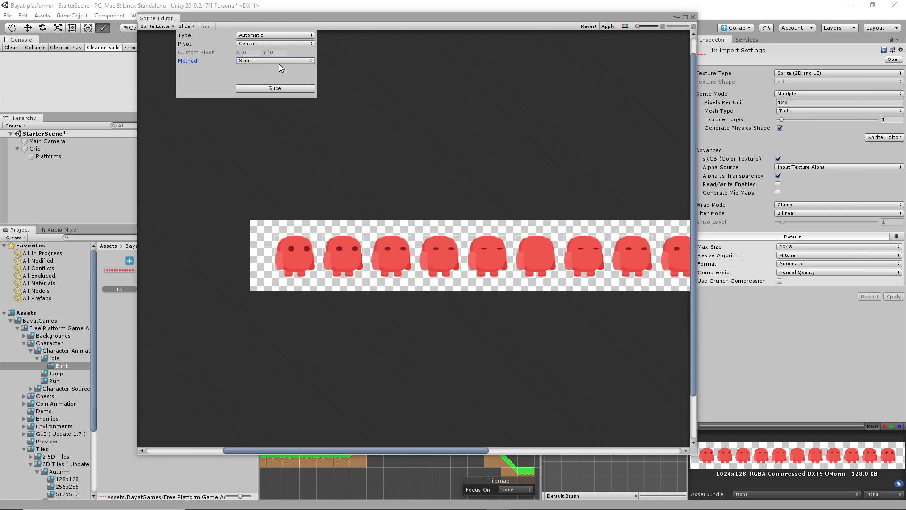
click(281, 34)
click(277, 45)
click(269, 87)
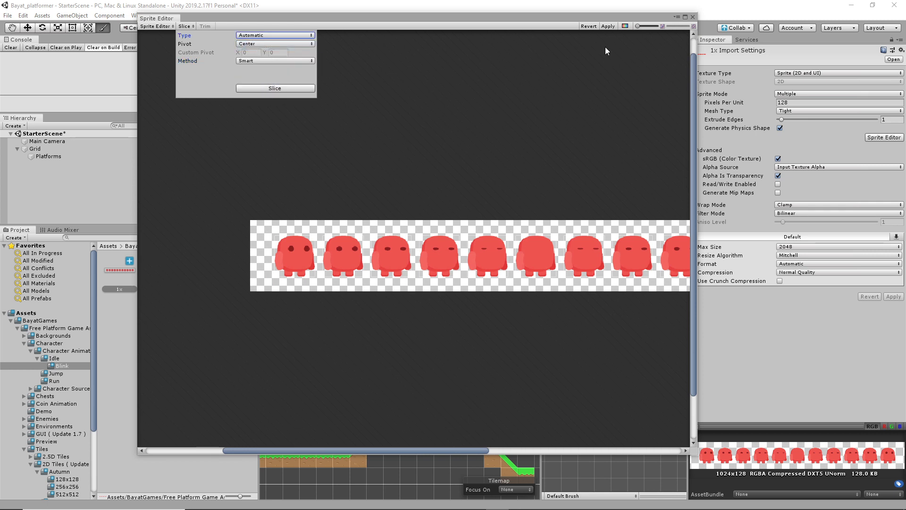
Step: Apply the slices and zoom in to check the first sprite's name
click(608, 27)
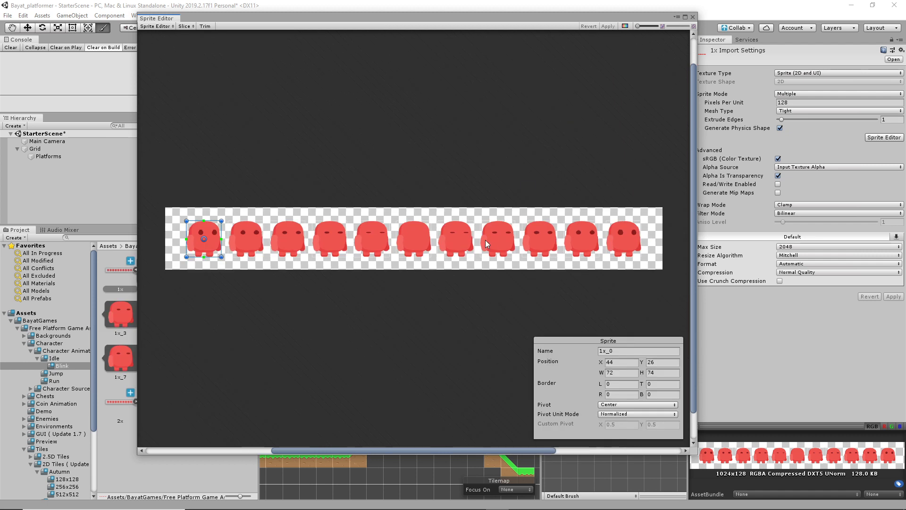
scroll(482, 244, up, 5)
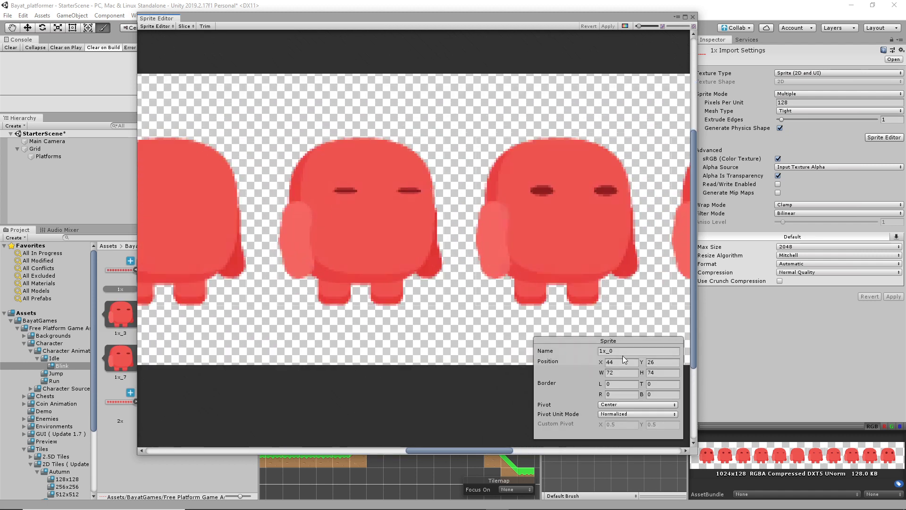
click(623, 353)
scroll(437, 322, down, 5)
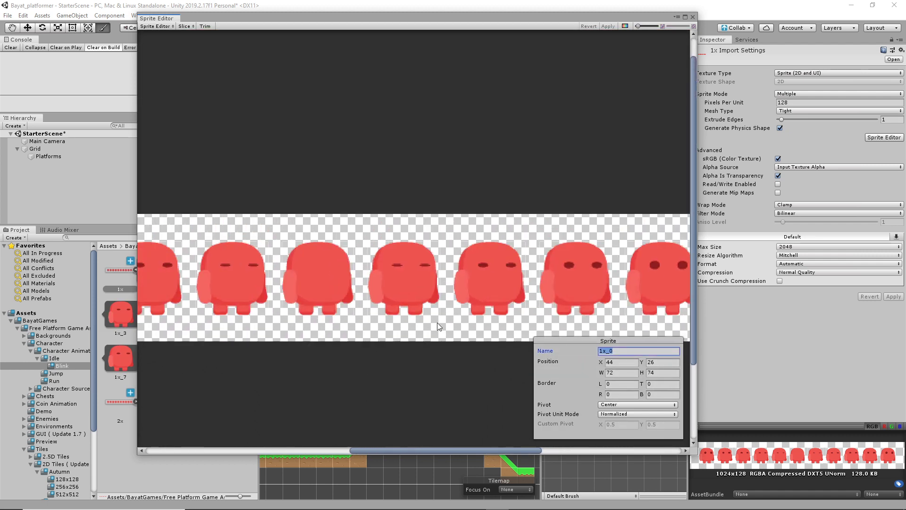
scroll(437, 322, down, 3)
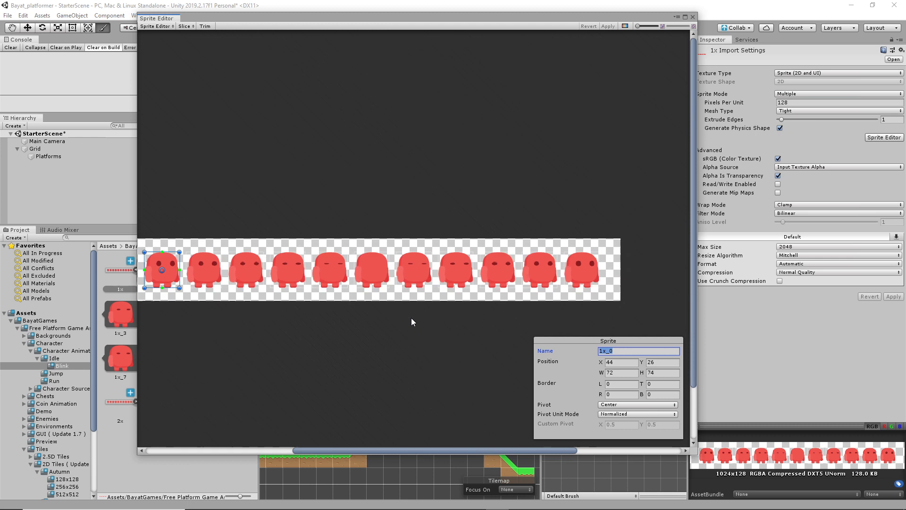
Step: Check the bounds of sprites 1x_1 through 1x_10, then deselect
click(201, 274)
click(246, 274)
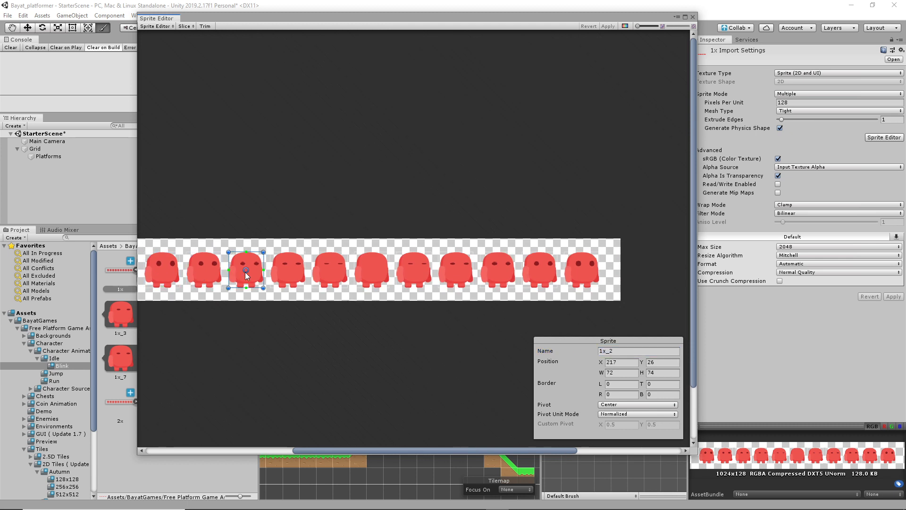
click(290, 279)
click(334, 280)
click(377, 278)
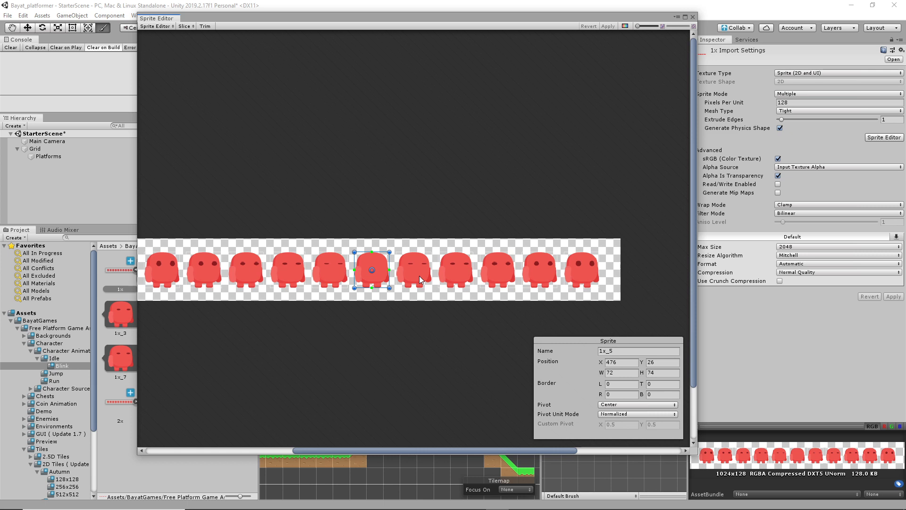
click(420, 279)
click(453, 278)
click(501, 277)
click(548, 277)
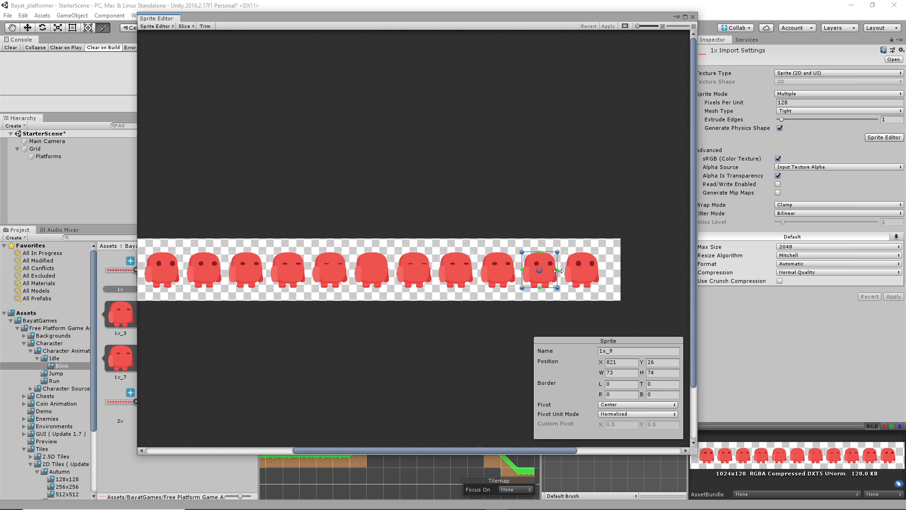
click(584, 274)
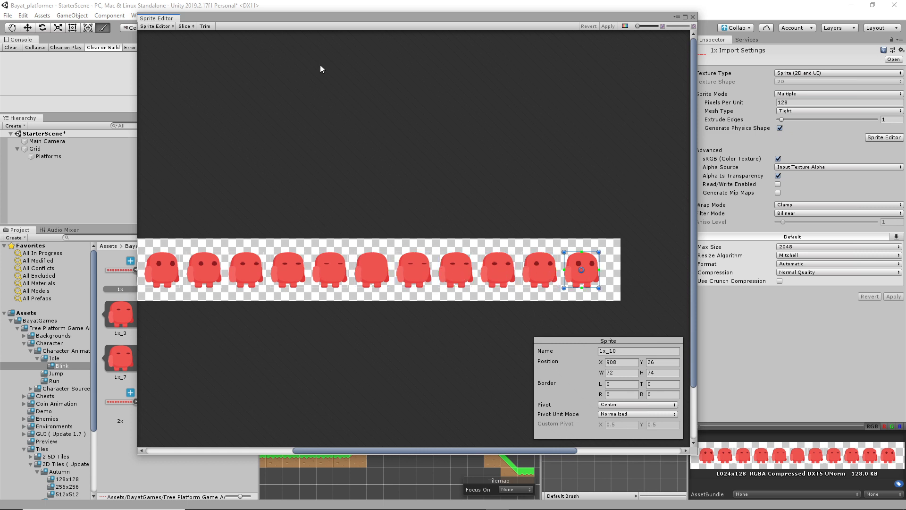
click(609, 33)
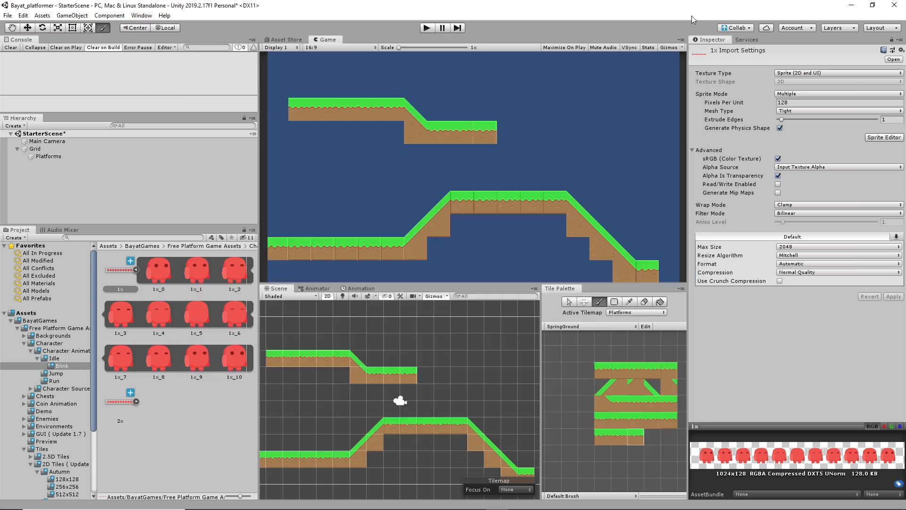
Step: Close the Sprite Editor and preview sliced sprites 1x_0, 1x_1, 1x_2, 1x_5 and 1x_9
click(693, 17)
click(169, 269)
click(195, 271)
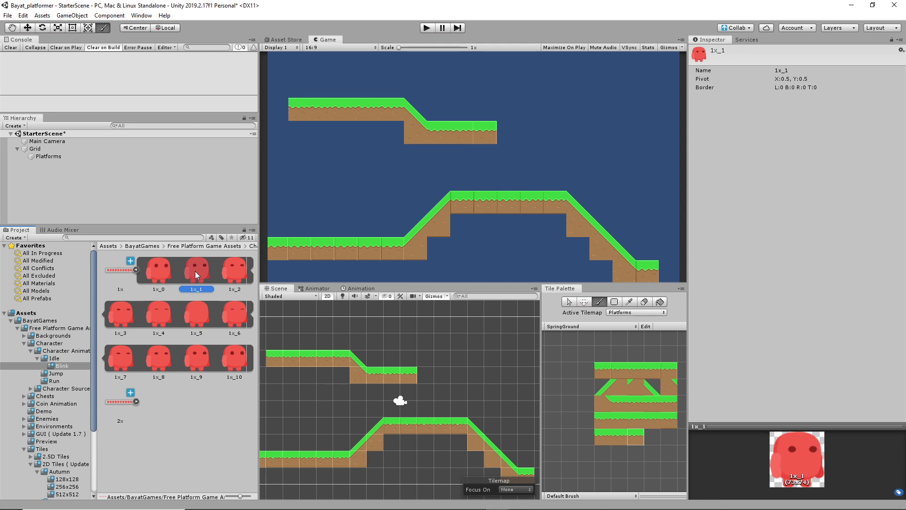
click(231, 271)
click(203, 322)
click(192, 356)
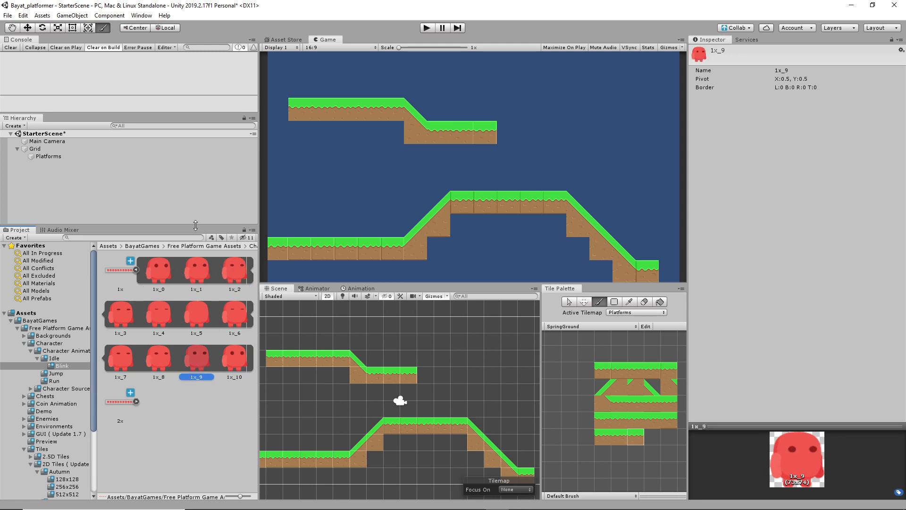
Step: Select all eleven sprites 1x_0–1x_10 and switch the Tile Palette to the Select tool
click(156, 278)
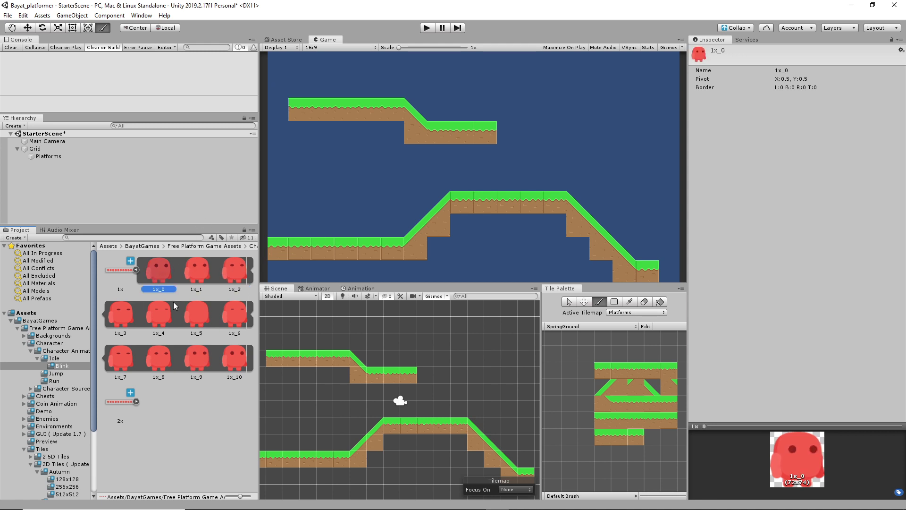
shift+click(235, 361)
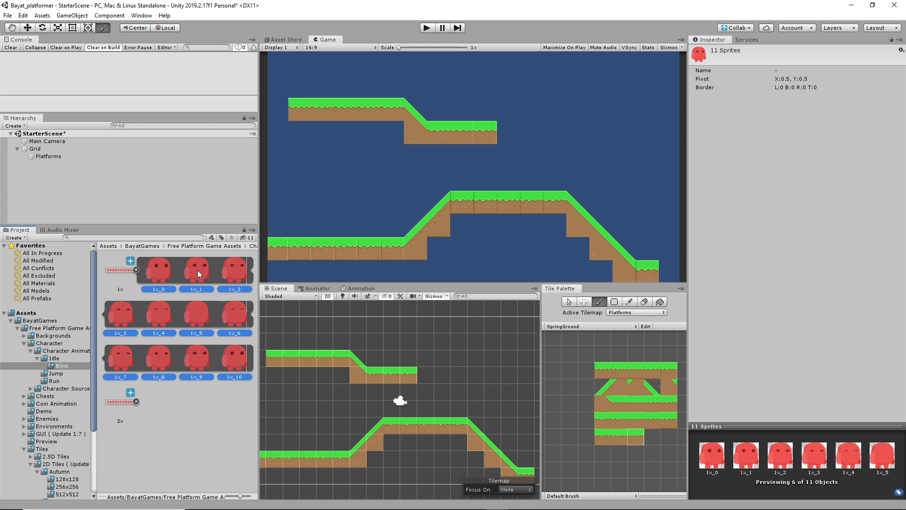
drag(194, 269, 152, 272)
click(570, 302)
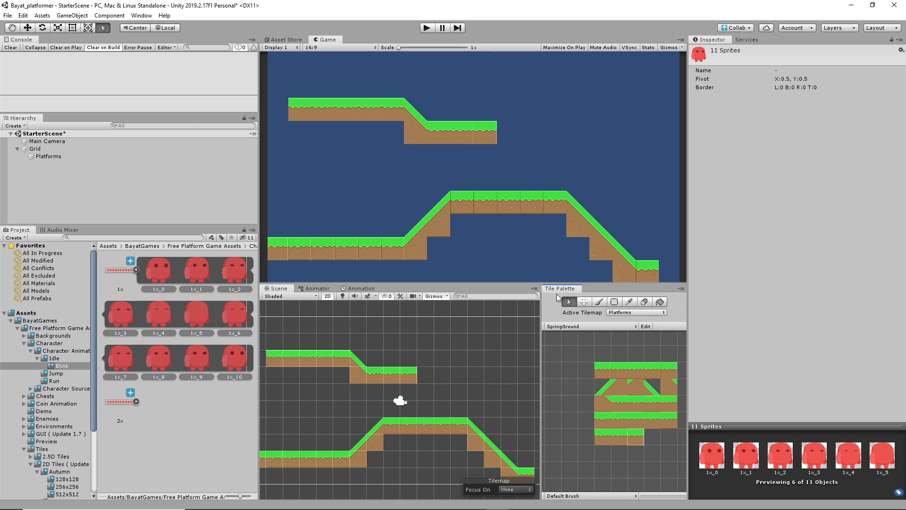
Step: Close the Tile Palette and drop all eleven blob sprites onto the platform
click(681, 288)
click(694, 309)
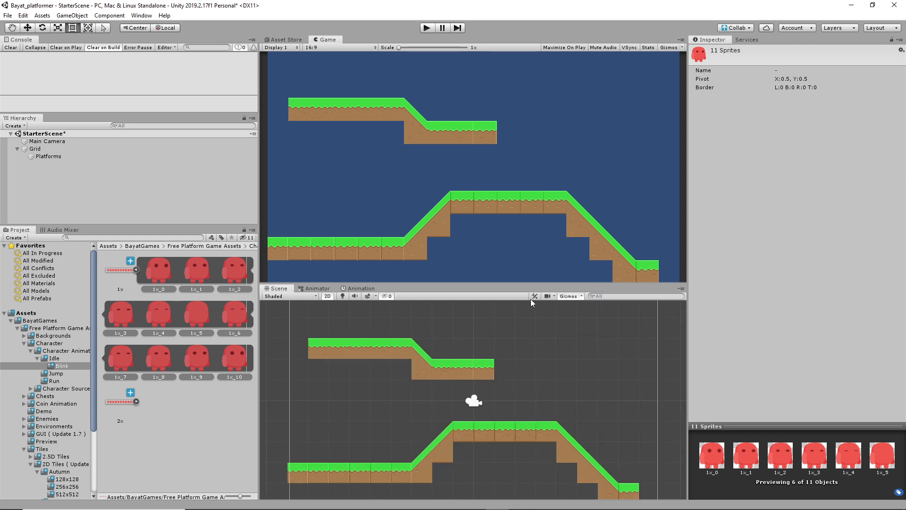
click(152, 267)
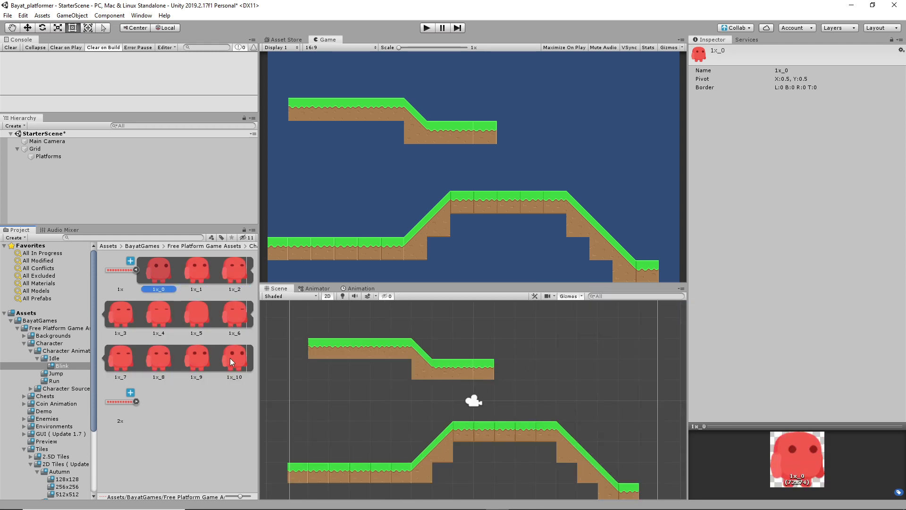
shift+click(230, 358)
drag(158, 267, 446, 340)
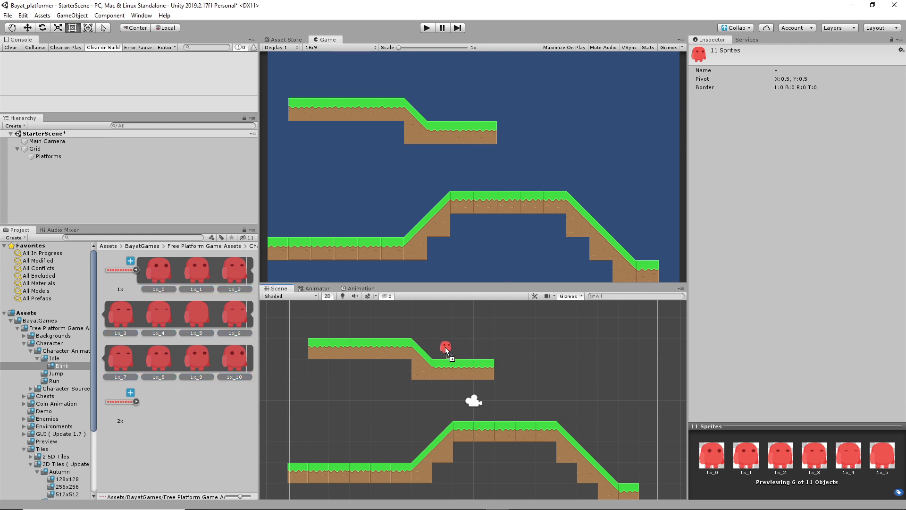
drag(444, 347, 443, 347)
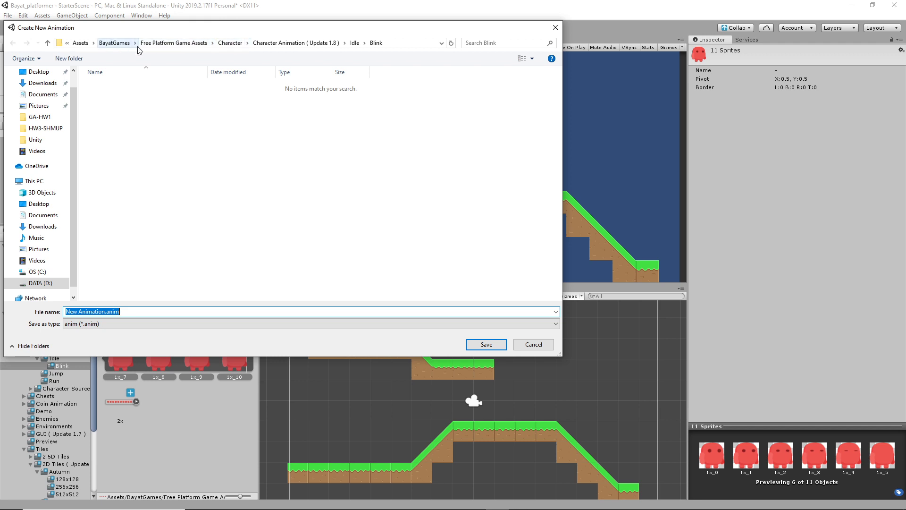
Step: Create an Animations folder inside the project's Assets and make it the save location
click(115, 43)
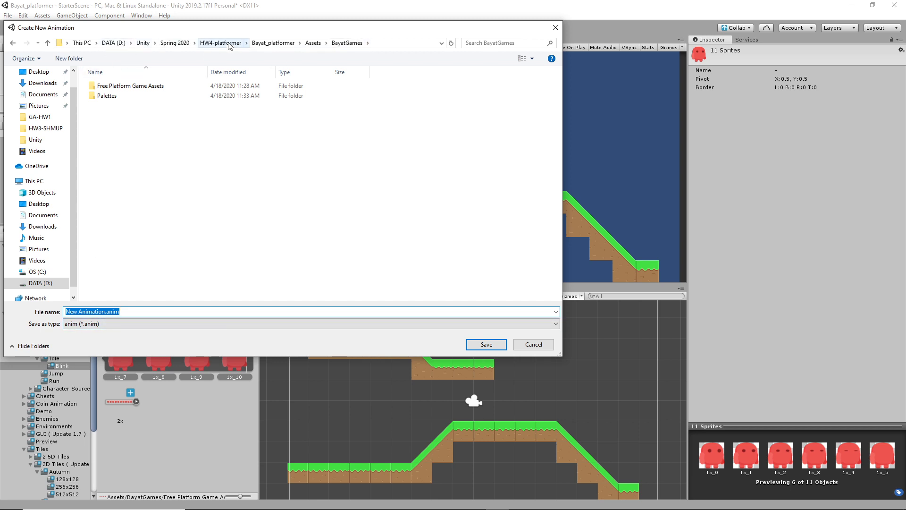
click(295, 43)
double_click(217, 85)
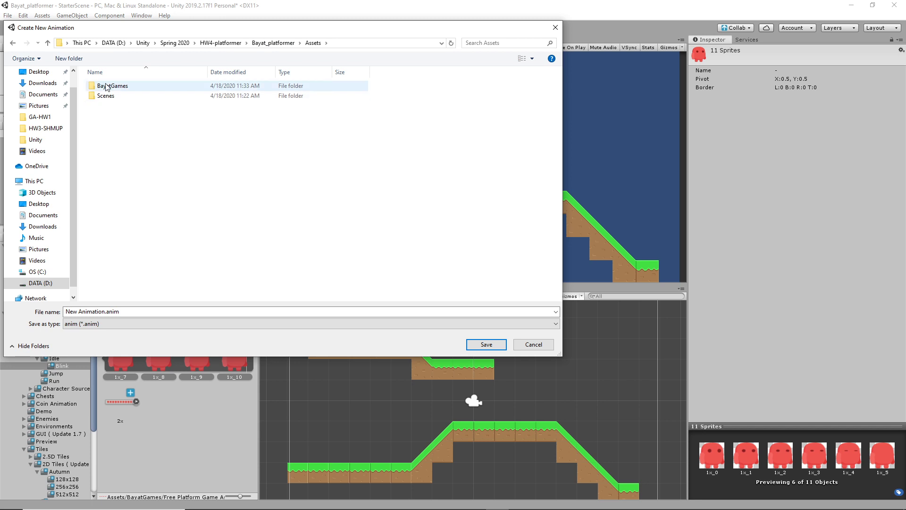
right_click(118, 154)
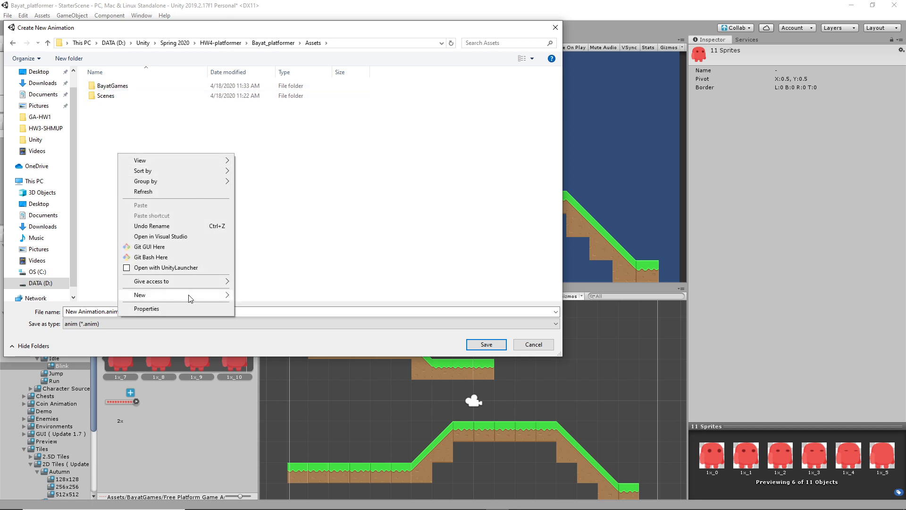
mouse_move(194, 295)
click(262, 296)
text(ANimat)
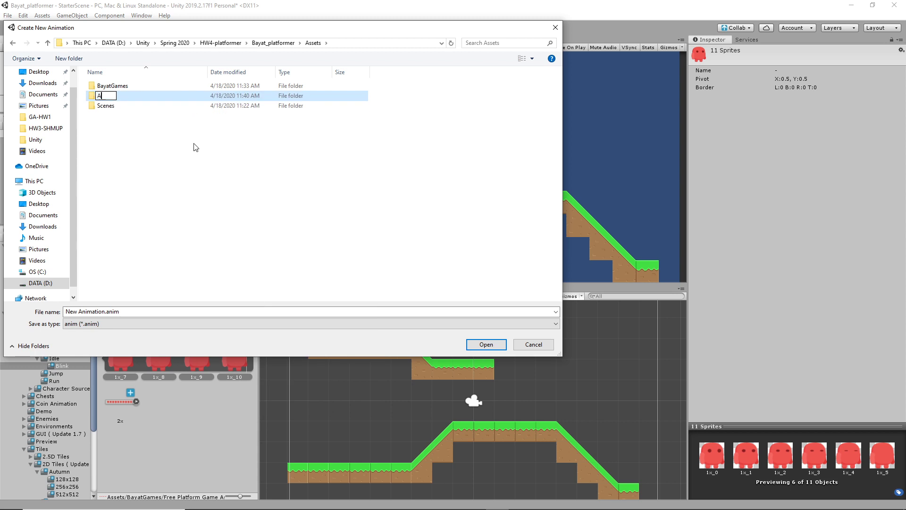
key(BackSpace)
key(BackSpace)
key(BackSpace)
key(BackSpace)
key(BackSpace)
text(nimations)
key(Return)
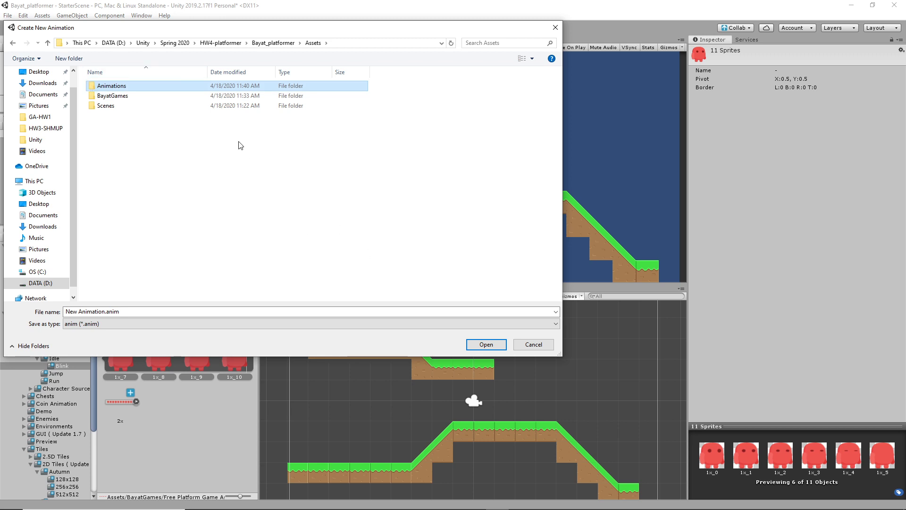
key(Return)
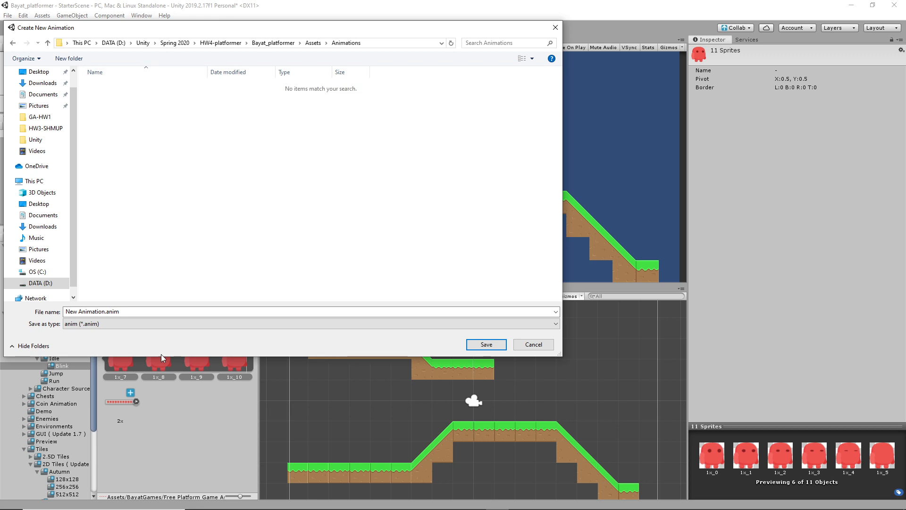
Step: Save the clip as CharacterIdleBlink.anim
click(107, 311)
click(83, 311)
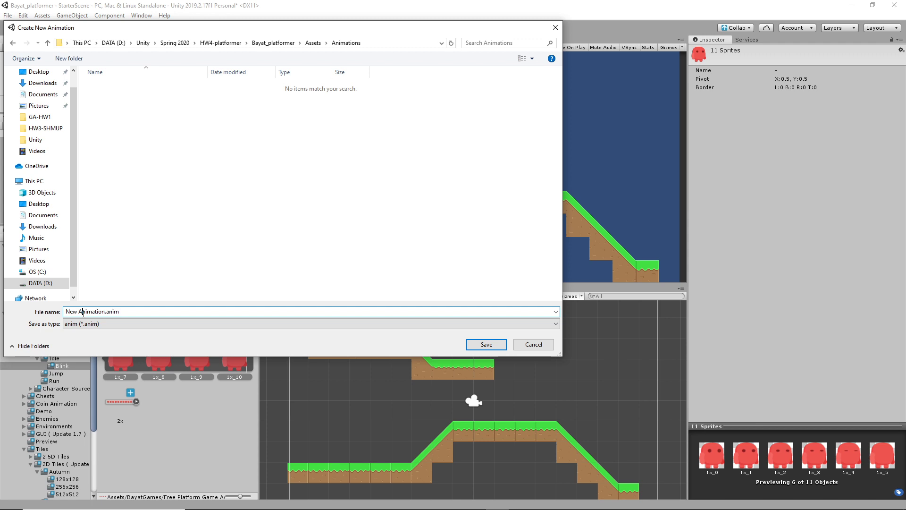
drag(68, 312, 102, 312)
text(CharacterIdleBlink)
key(Return)
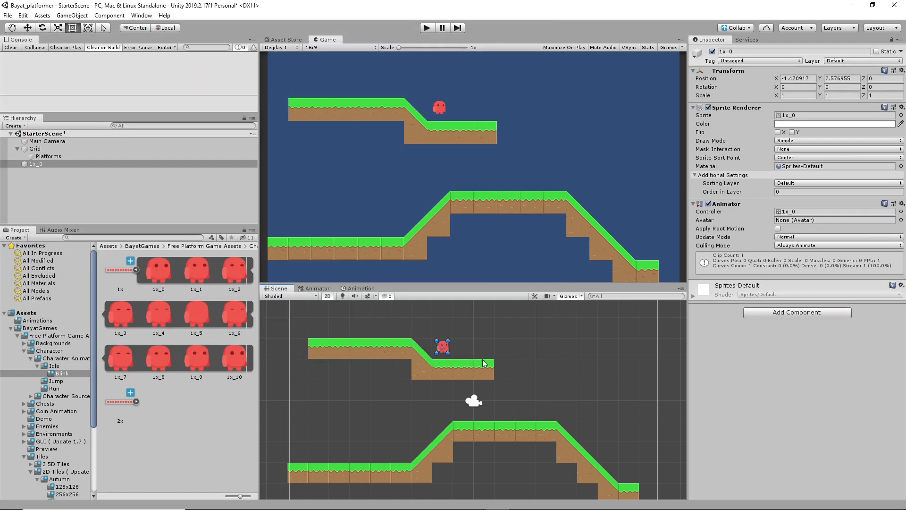
Step: Frame 1x_0 in the Scene view, test-play the blink, and locate its animator controller
key(f)
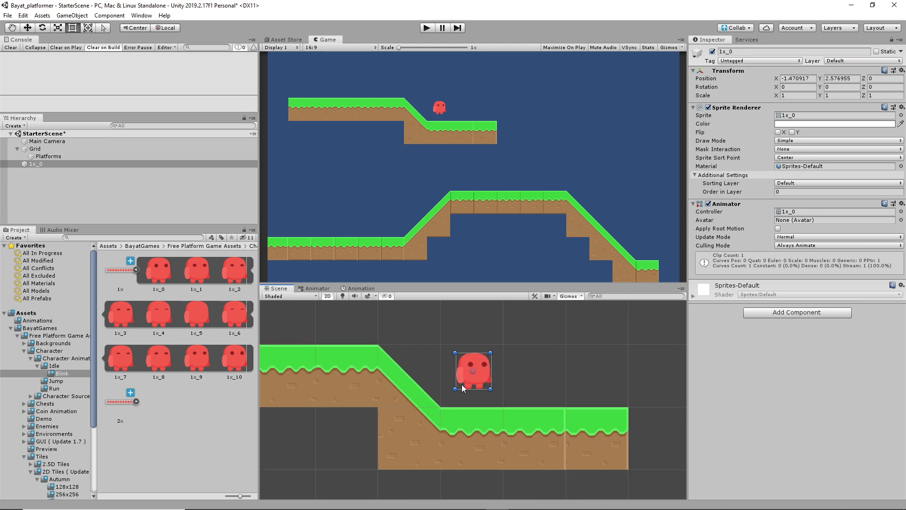
click(427, 28)
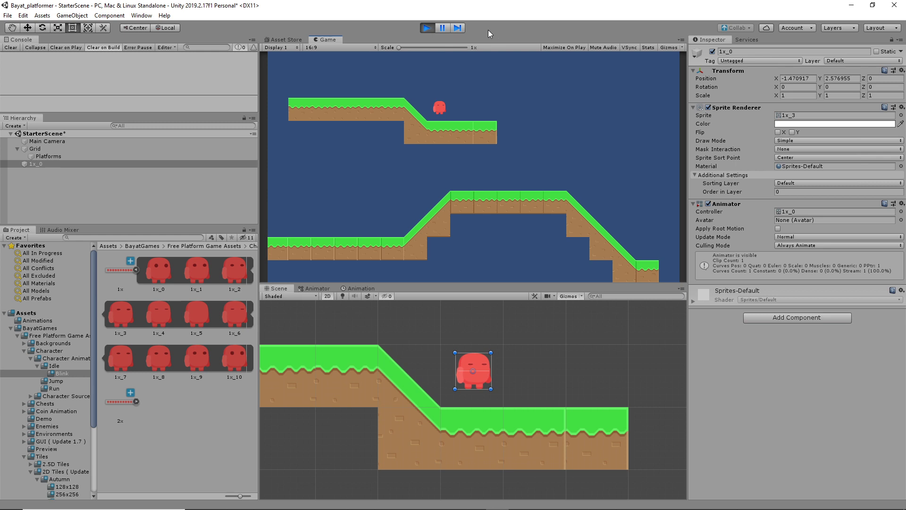
click(427, 27)
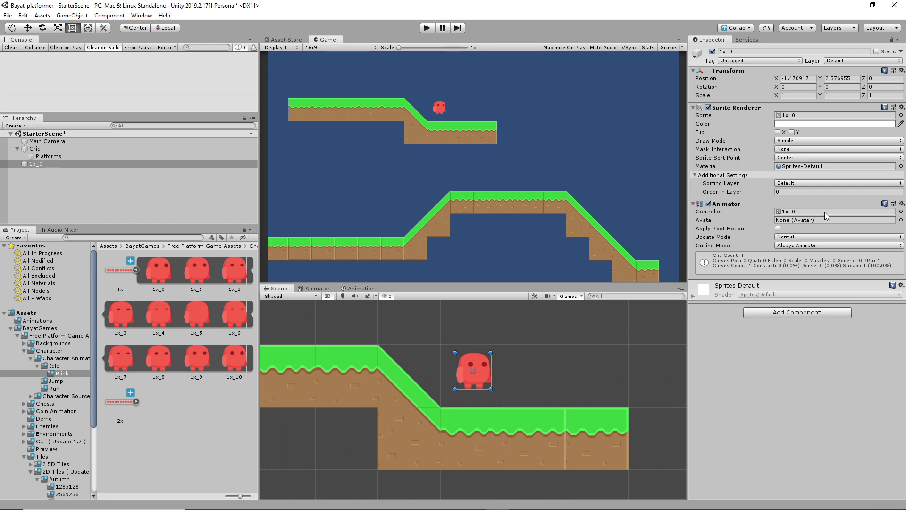
click(806, 212)
Step: Move CharacterIdleBlink below Entry in the 1x_0 graph, then inspect the controller, clip and Grid
double_click(806, 211)
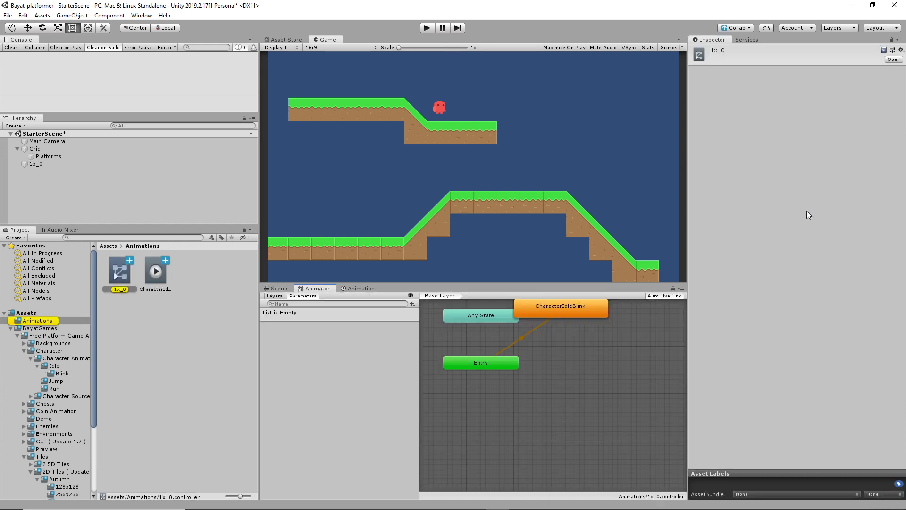
drag(577, 313, 610, 401)
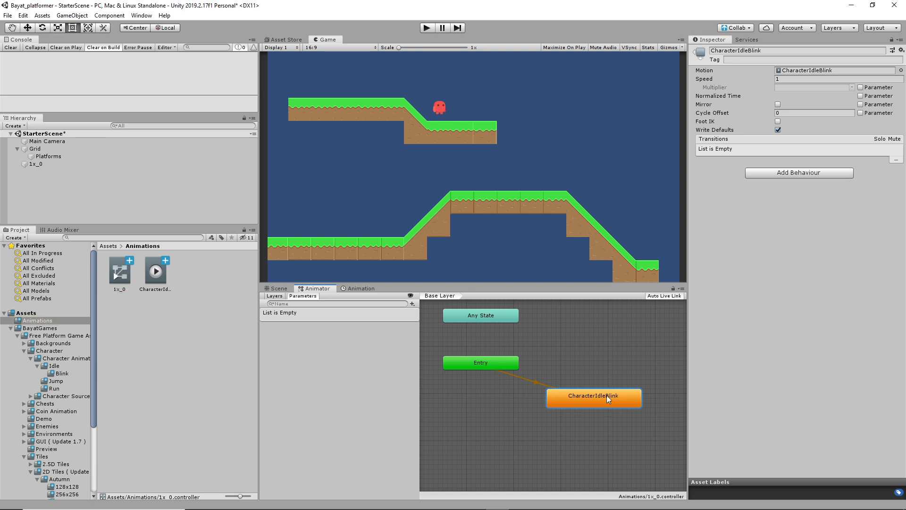
click(126, 273)
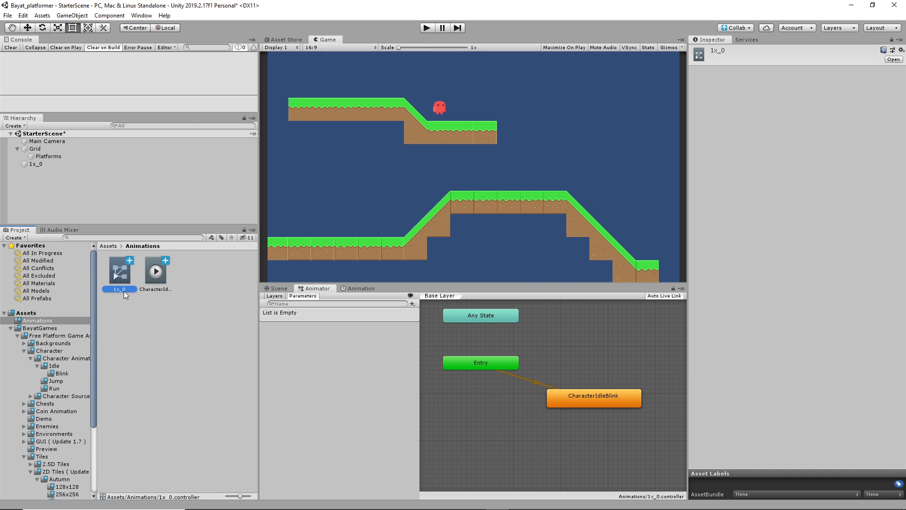
click(158, 276)
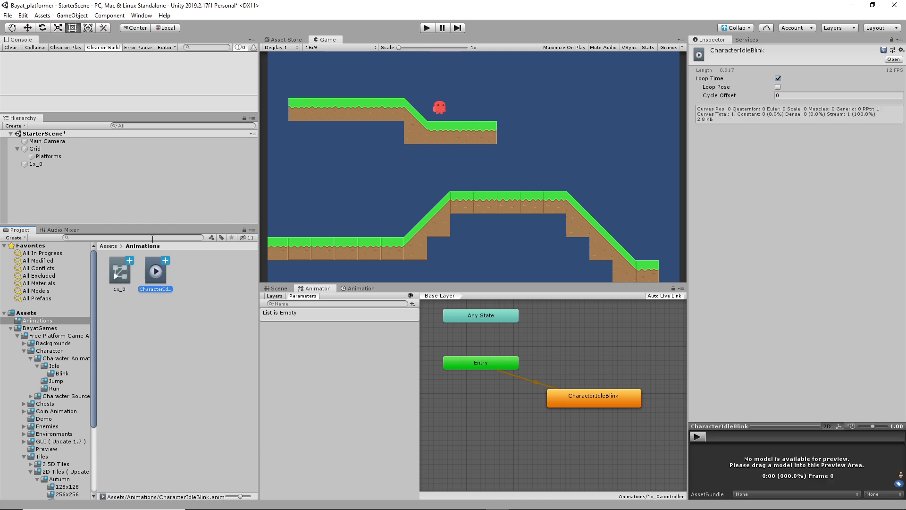
click(38, 150)
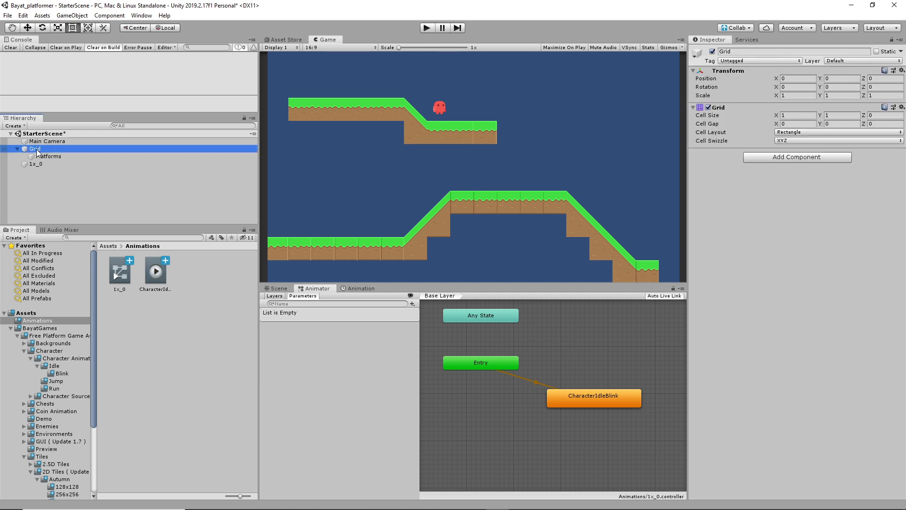
Step: Rename the 1x_0 object to 'Hero' and locate its sprite asset
click(39, 164)
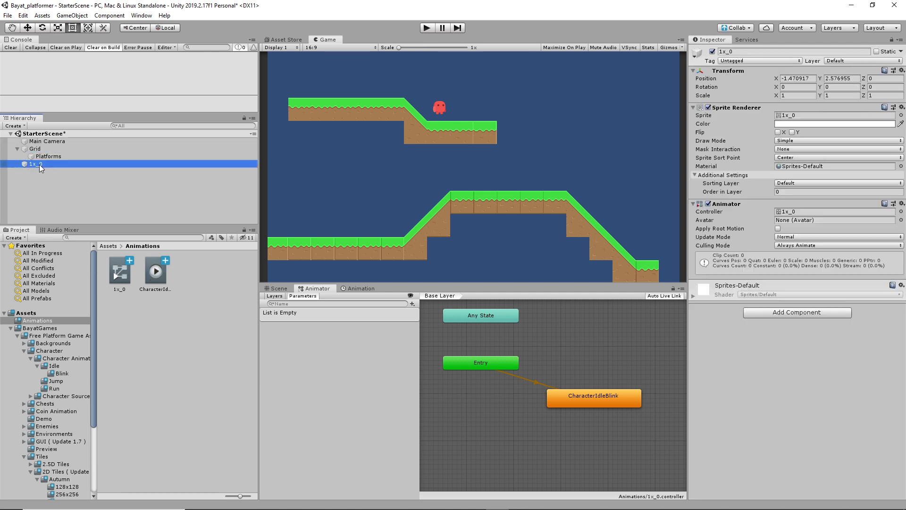
click(742, 52)
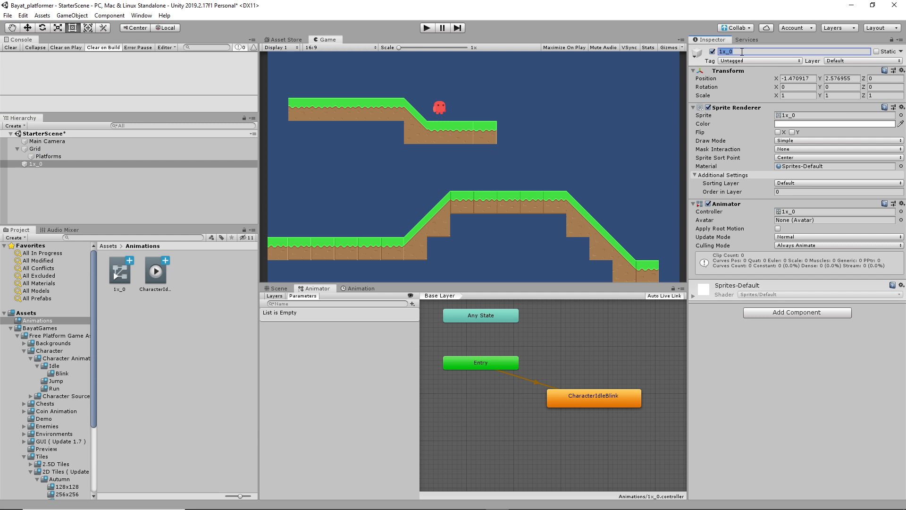
text(Hero)
click(38, 163)
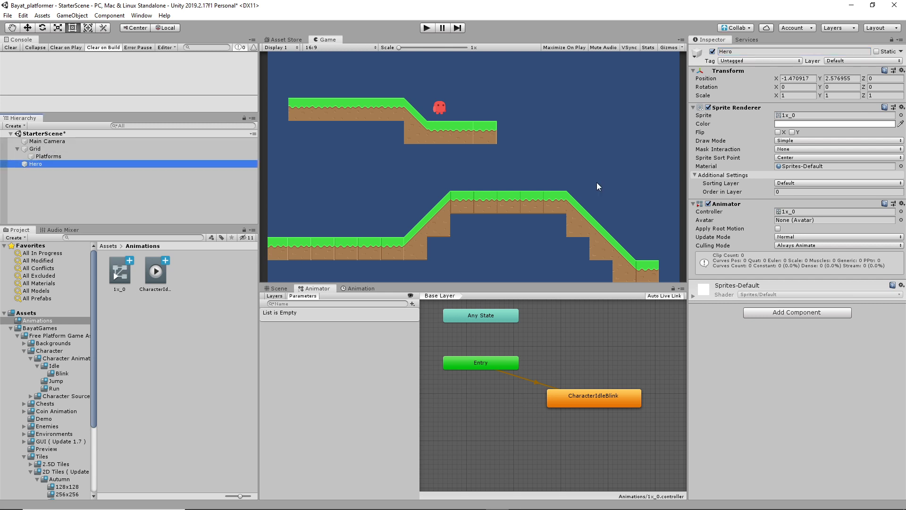
click(796, 117)
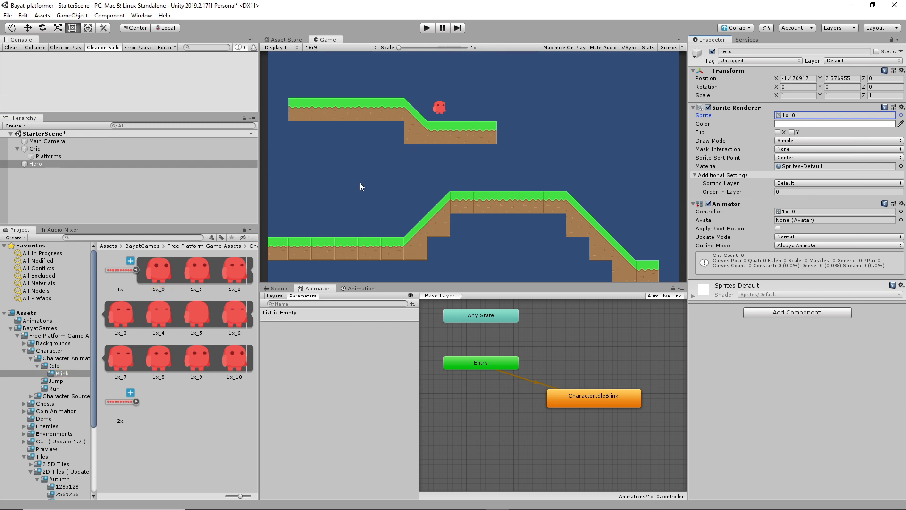
Step: Run the game briefly to see Hero blink, then fold Hero's Sprite Renderer, Animator and Transform
click(427, 28)
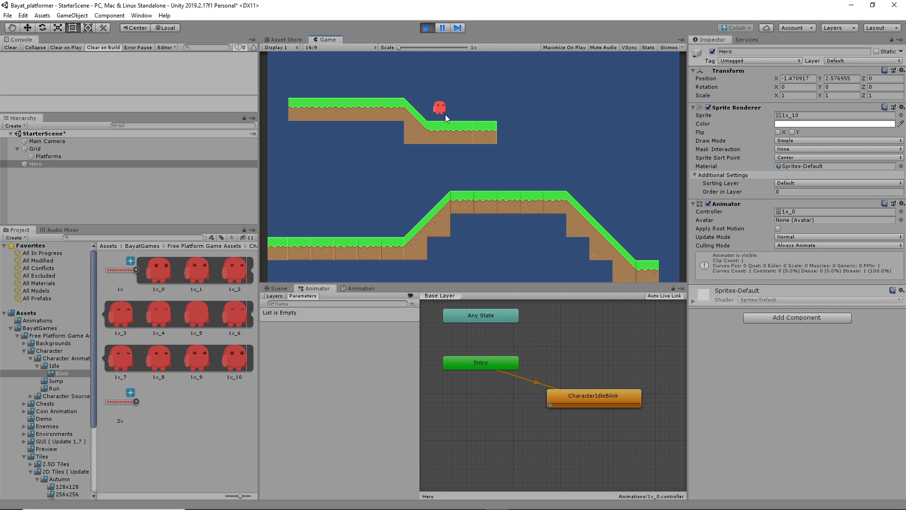
click(427, 28)
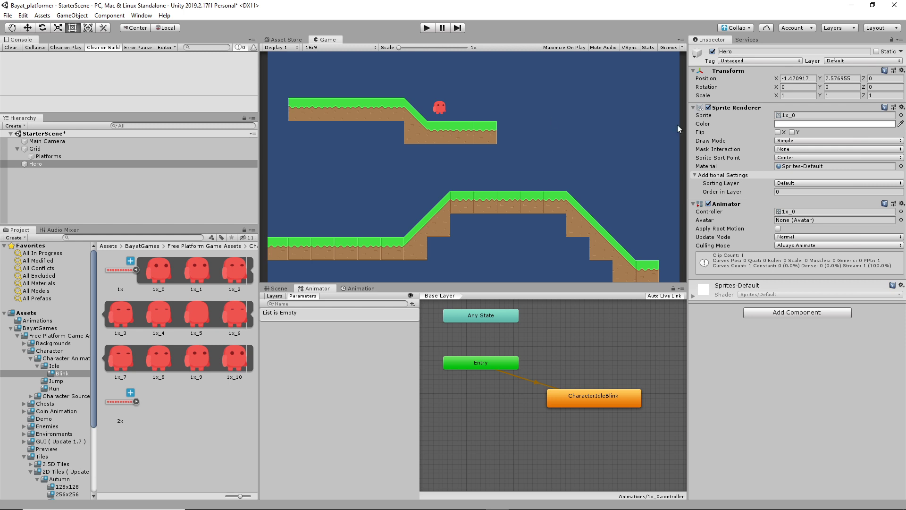
click(46, 164)
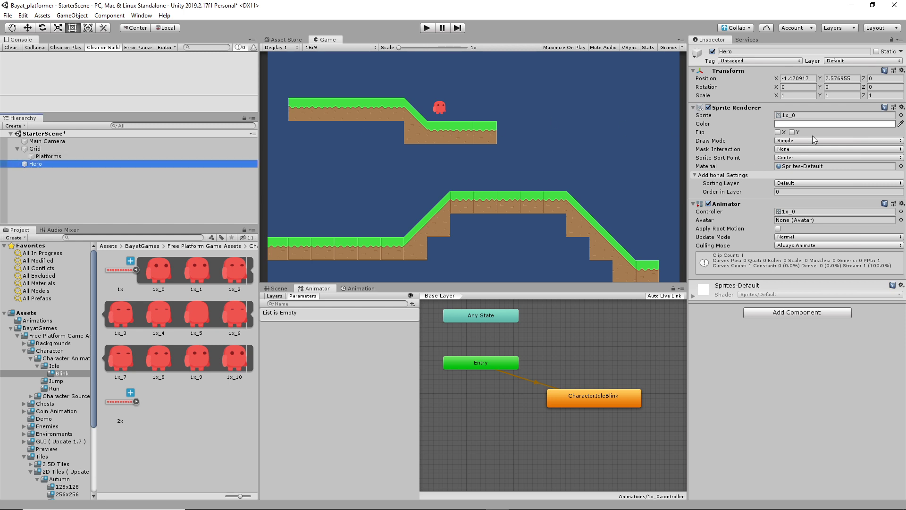
click(693, 108)
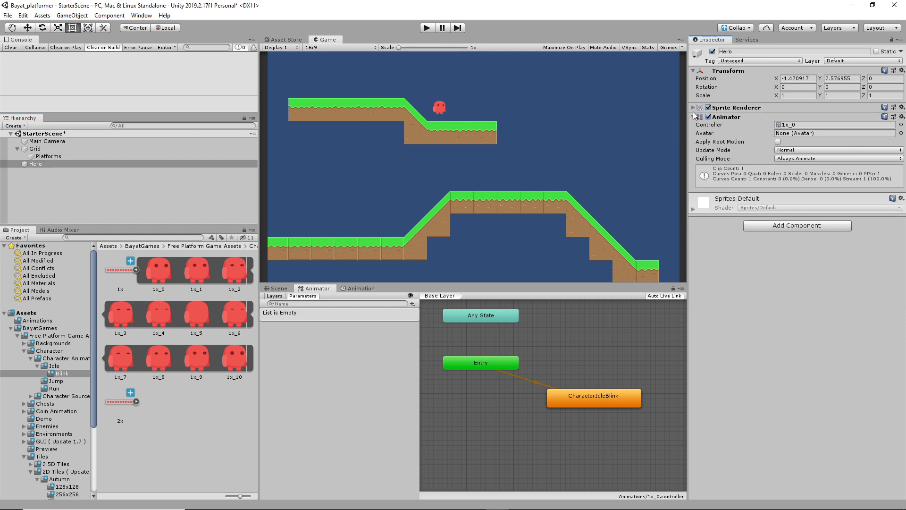
click(693, 117)
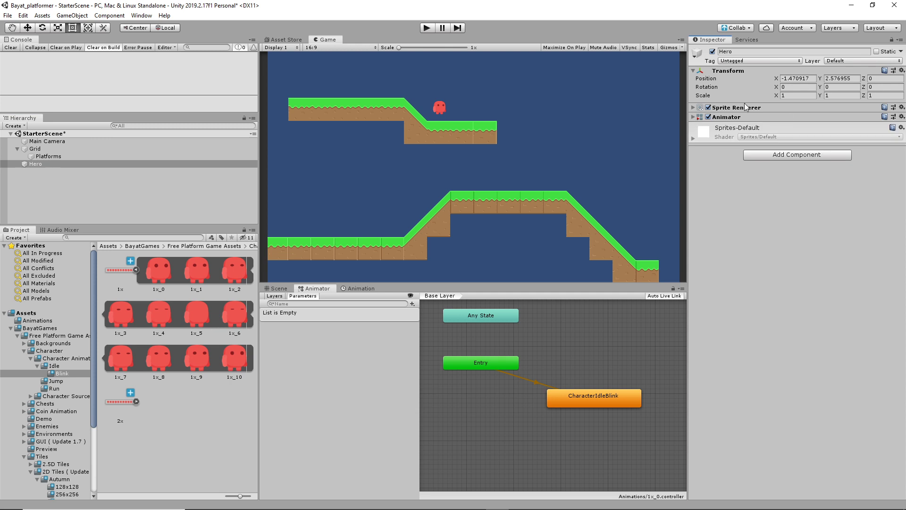
click(694, 71)
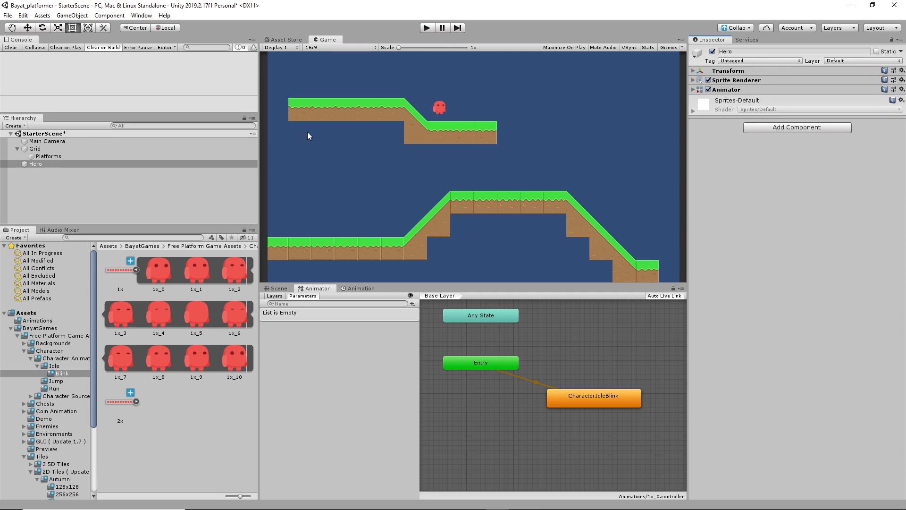
Step: Check the Grid and its Platforms tilemap in the Hierarchy, then reselect Hero
click(40, 150)
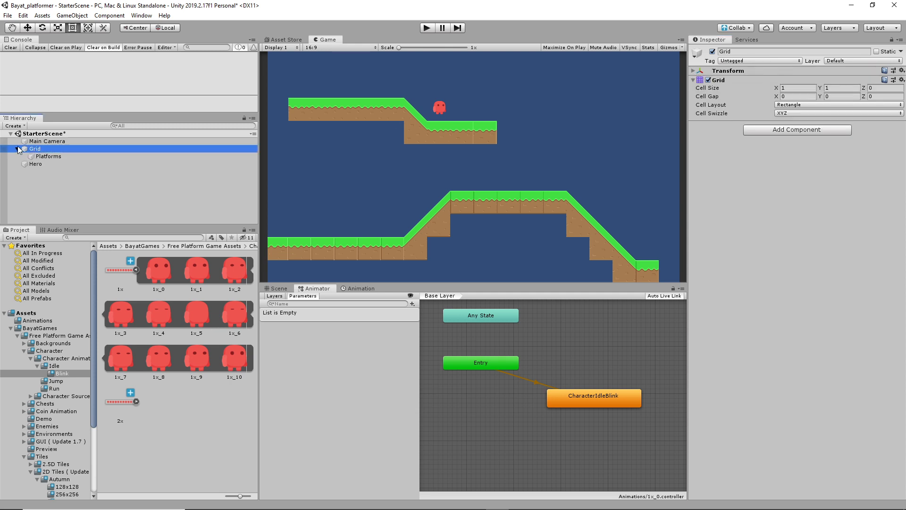
click(18, 149)
click(18, 149)
click(45, 157)
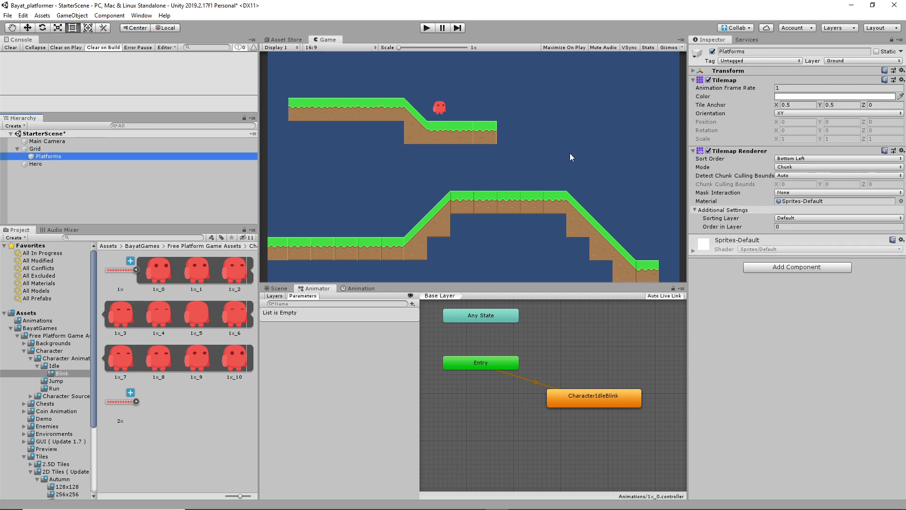
click(43, 165)
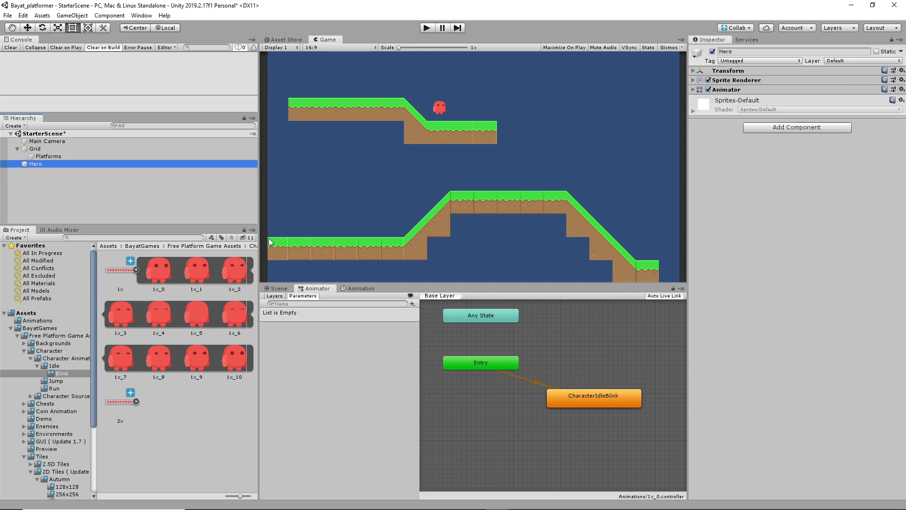